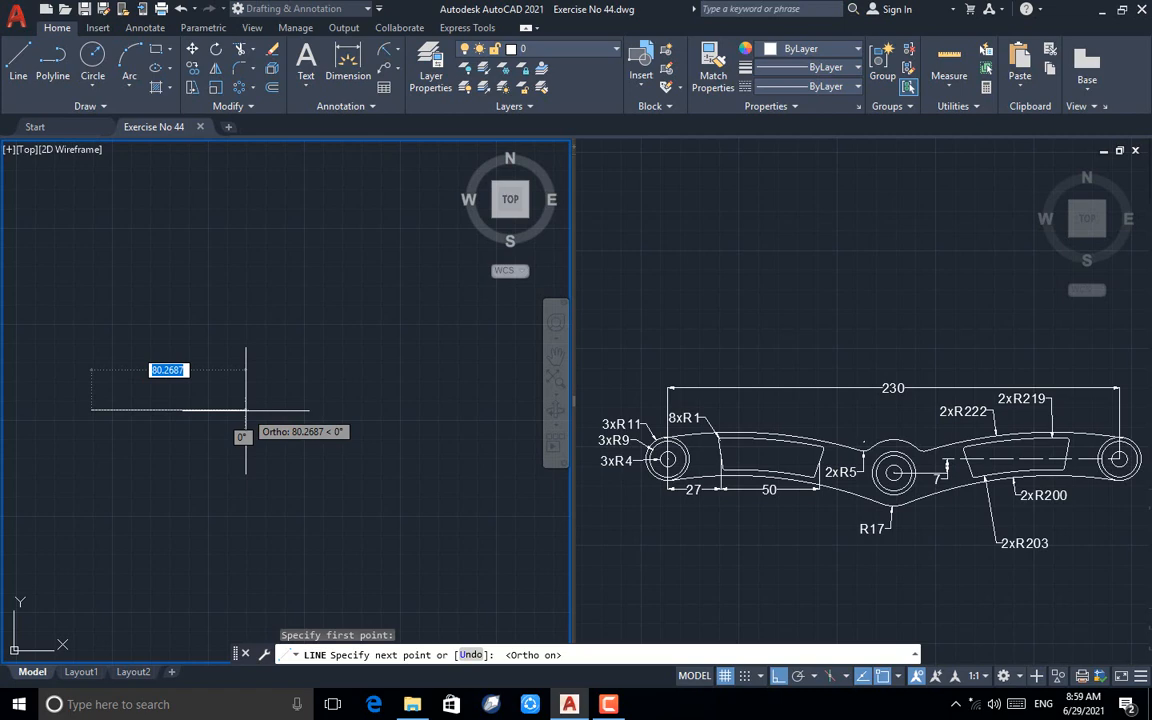
- Draw a horizontal construction line 230 units long
{"action": "key", "text": "Return"}
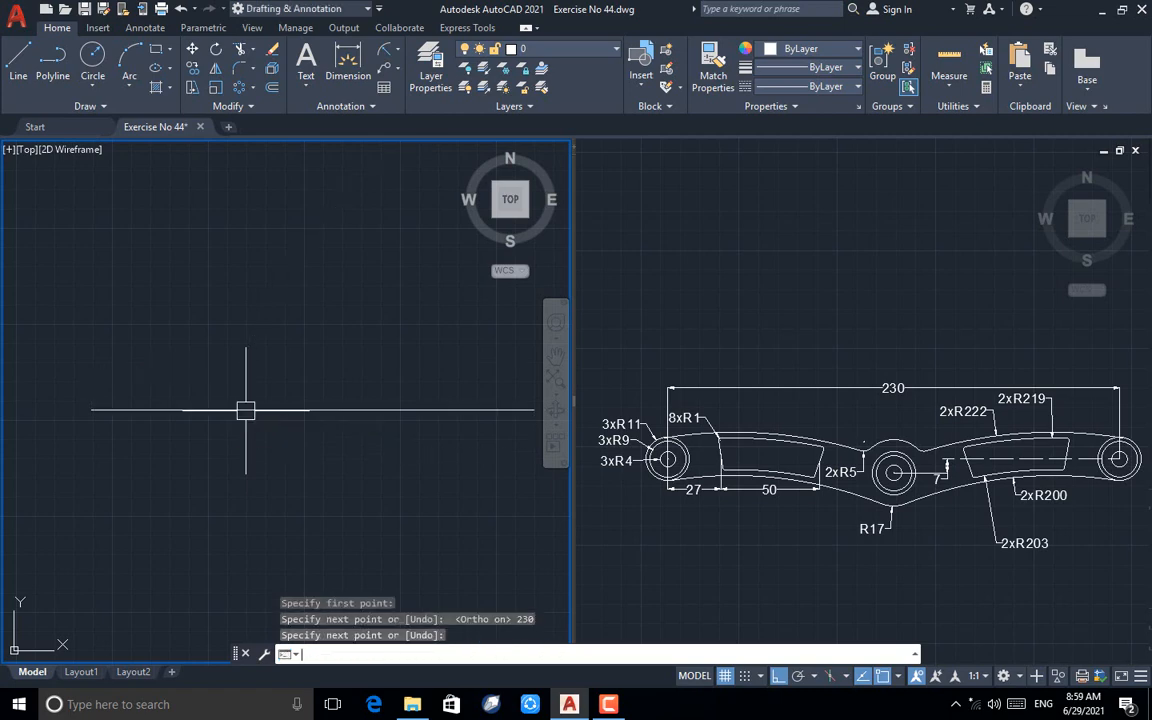
{"action": "key", "text": "Return"}
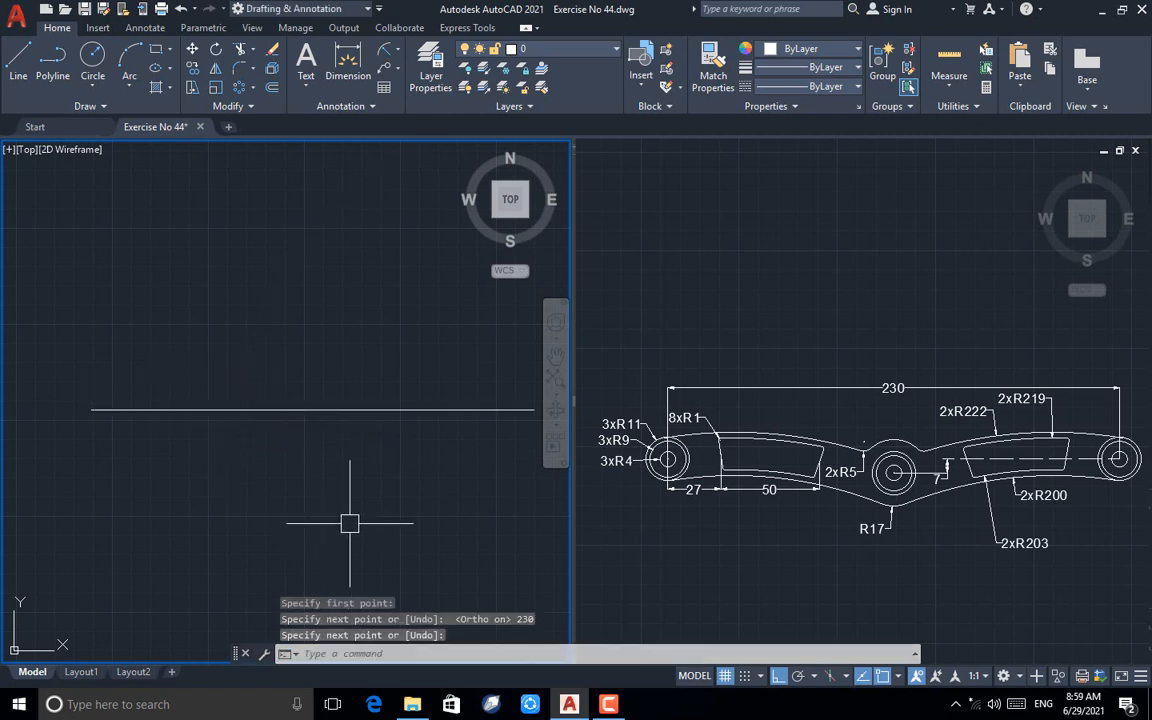
- Draw two concentric circles of radius 4 and 9 centred on the midpoint of the horizontal line
{"action": "type", "text": "c"}
{"action": "key", "text": "Return"}
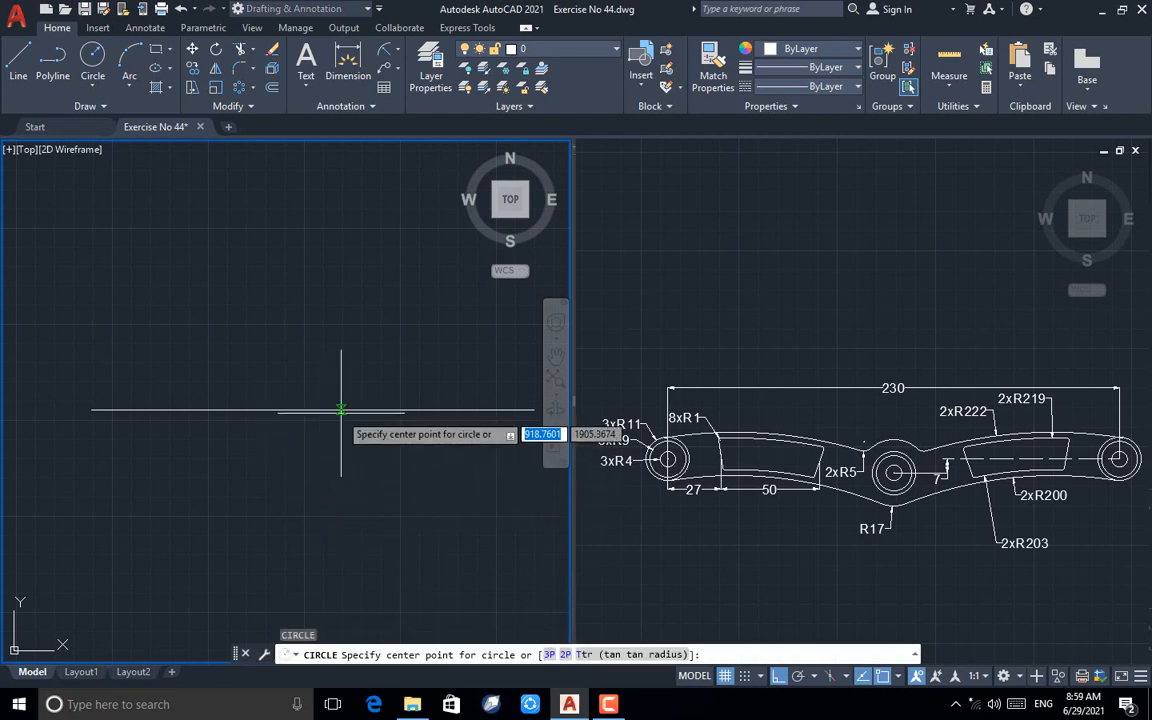
{"action": "left_click", "coordinate": [313, 408]}
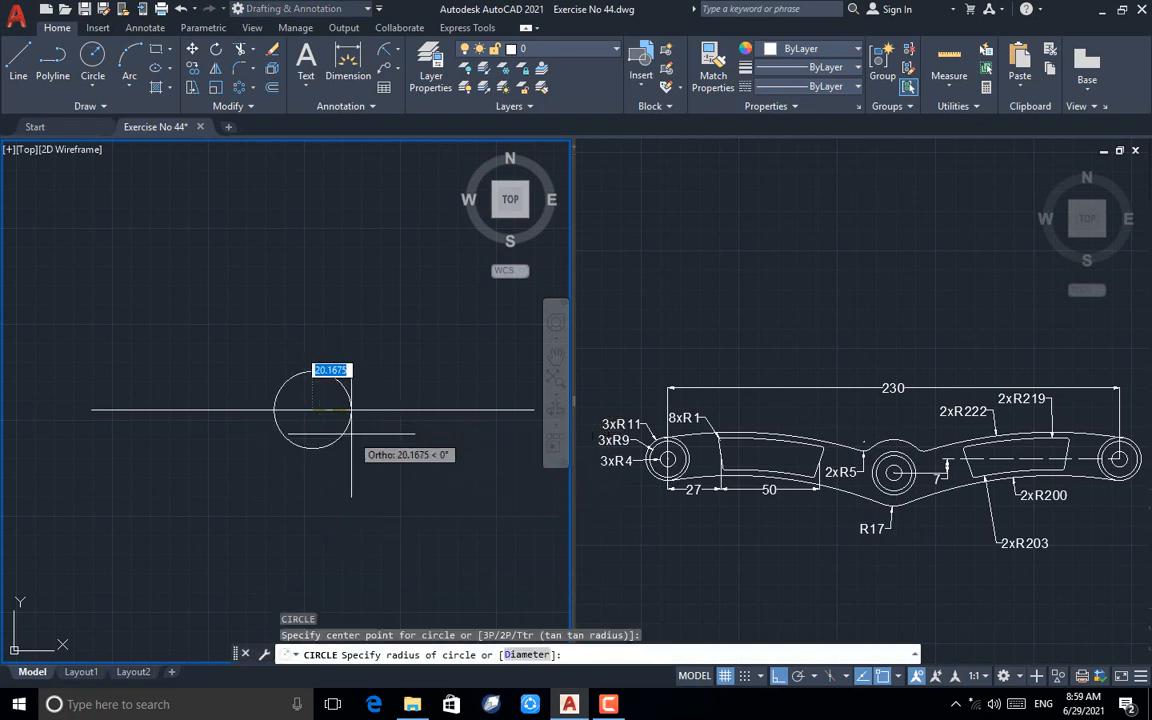
{"action": "type", "text": "4"}
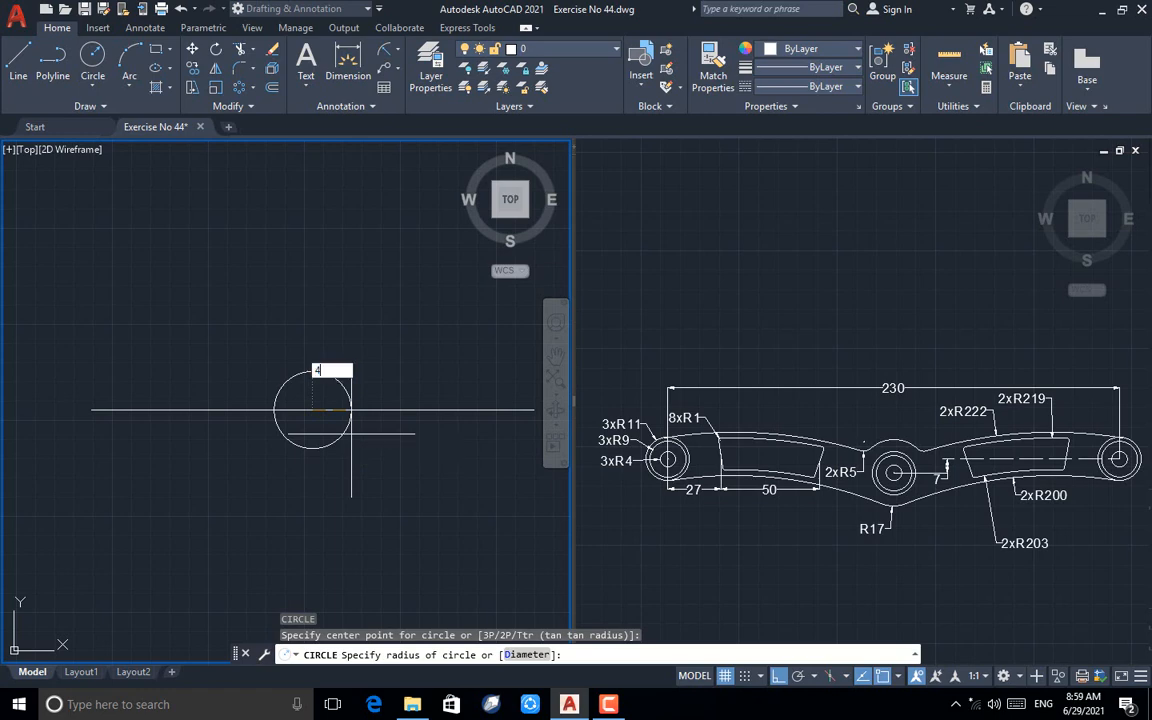
{"action": "key", "text": "Return"}
{"action": "key", "text": "Return"}
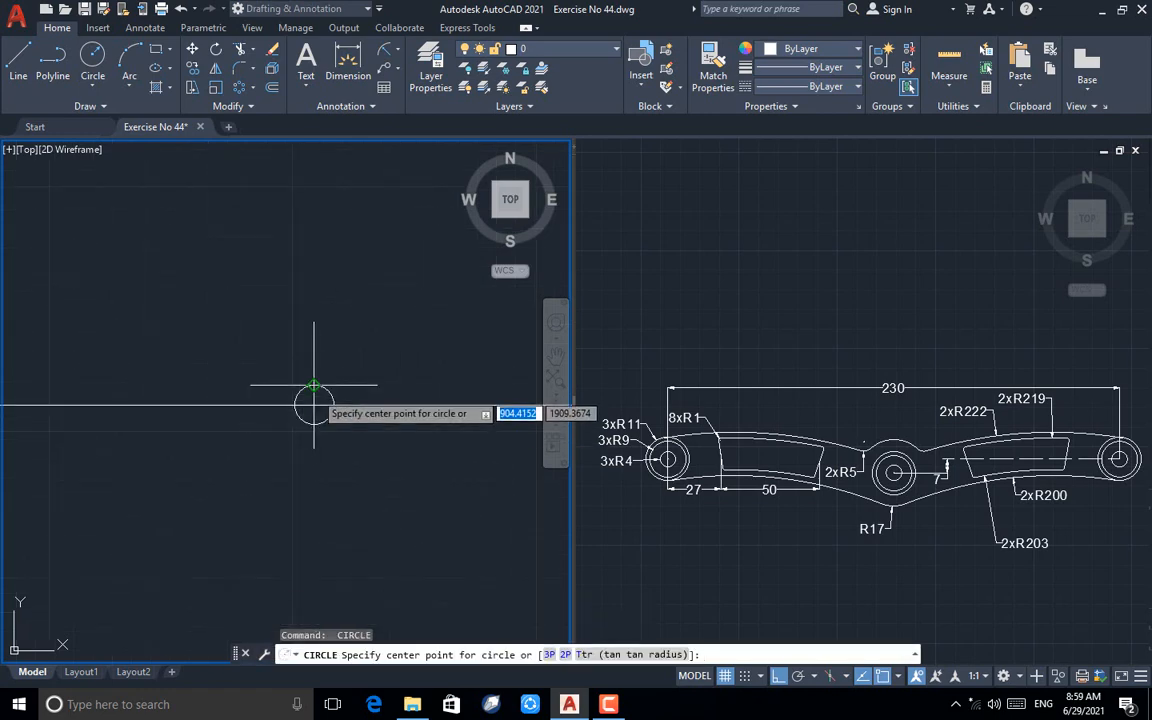
{"action": "left_click", "coordinate": [313, 404]}
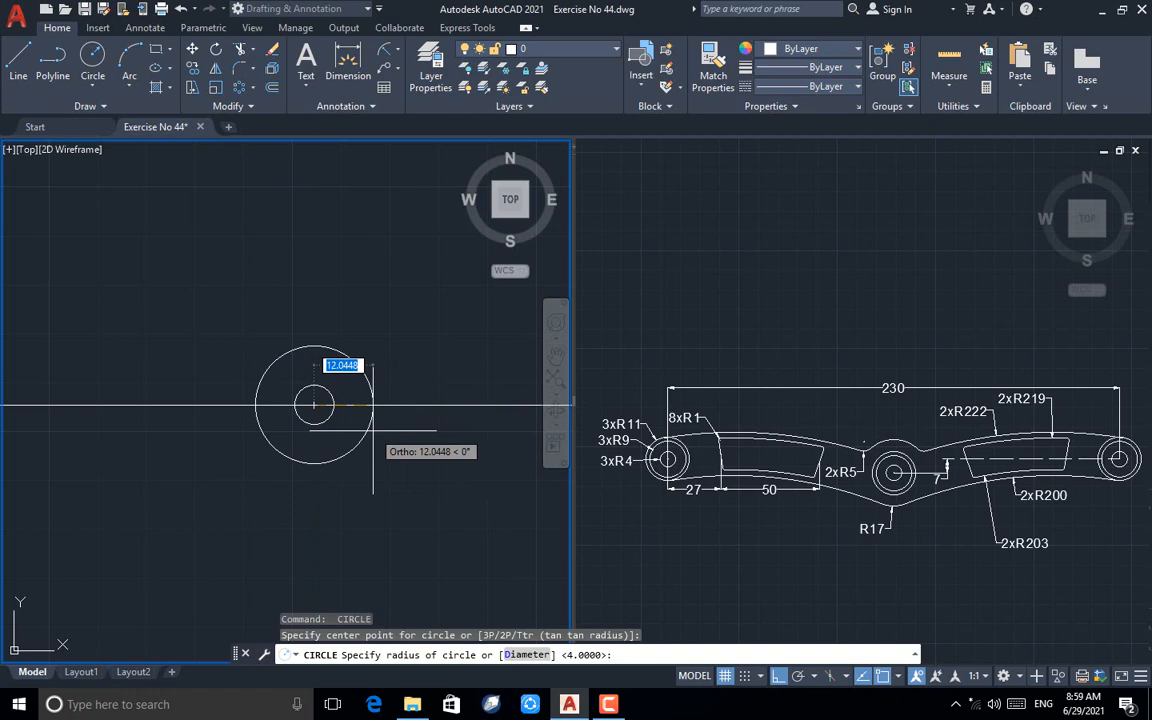
{"action": "type", "text": "8"}
{"action": "key", "text": "Return"}
- Add concentric circles of radius 11 and 17 around the same midpoint
{"action": "key", "text": "Return"}
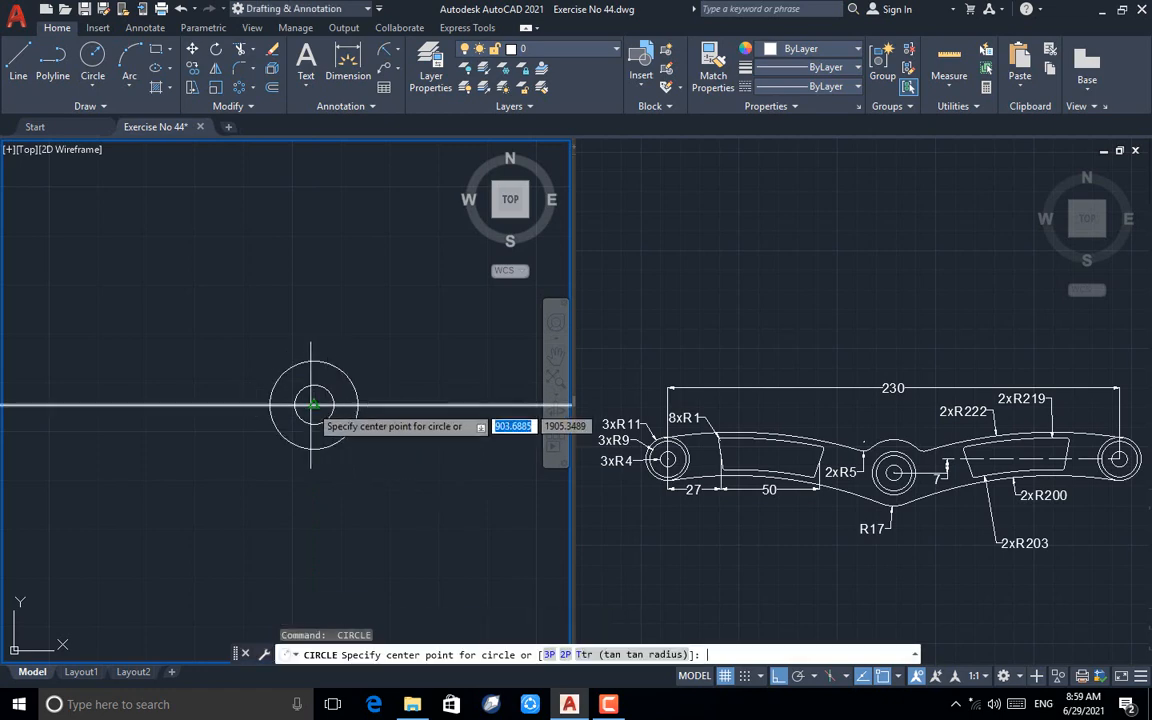
{"action": "left_click", "coordinate": [313, 404]}
{"action": "type", "text": "11"}
{"action": "key", "text": "Return"}
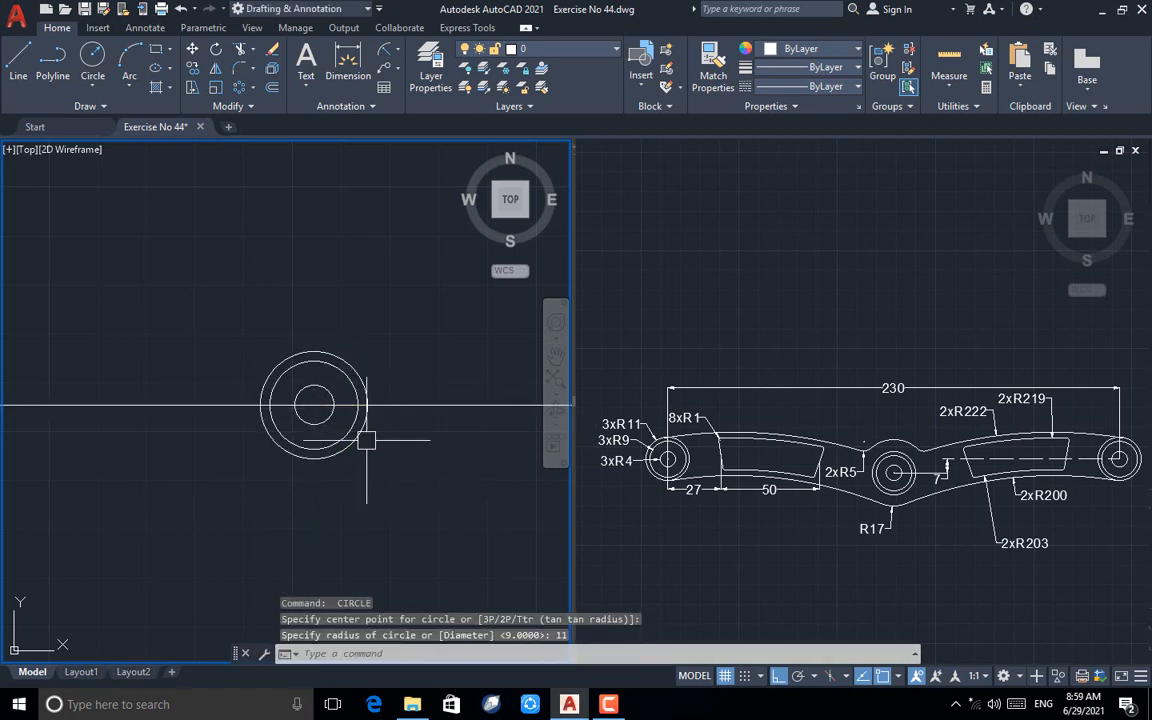
{"action": "key", "text": "Return"}
{"action": "left_click", "coordinate": [313, 404]}
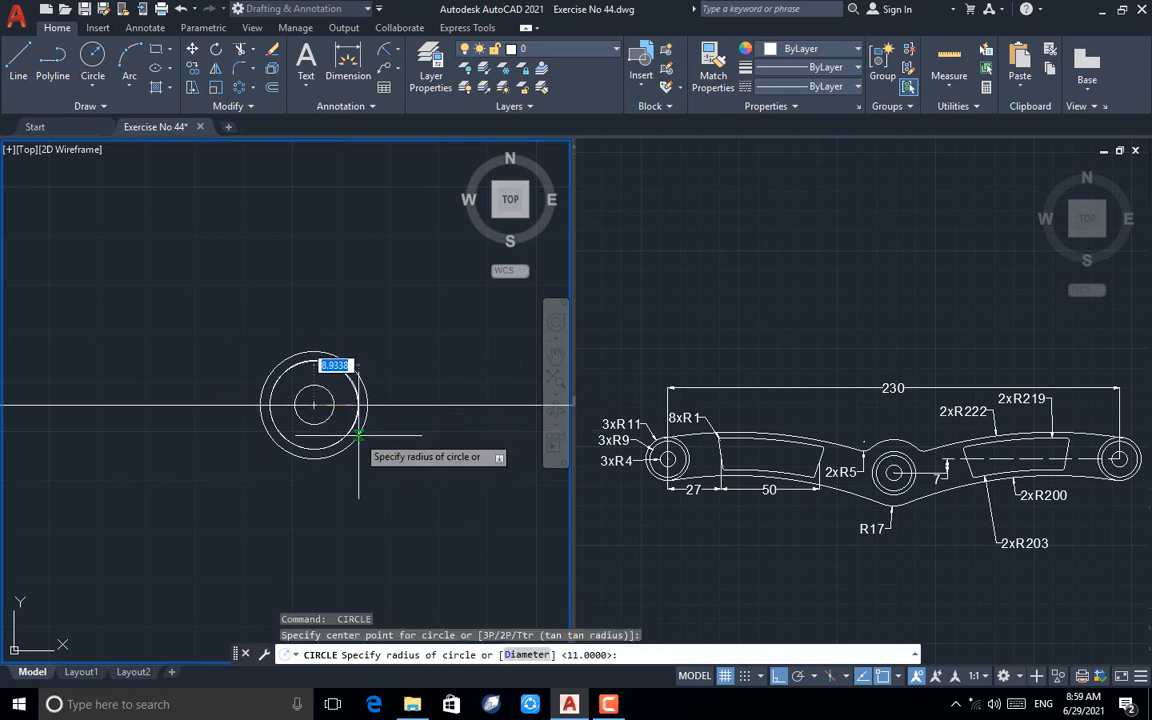
{"action": "type", "text": "17"}
{"action": "key", "text": "Return"}
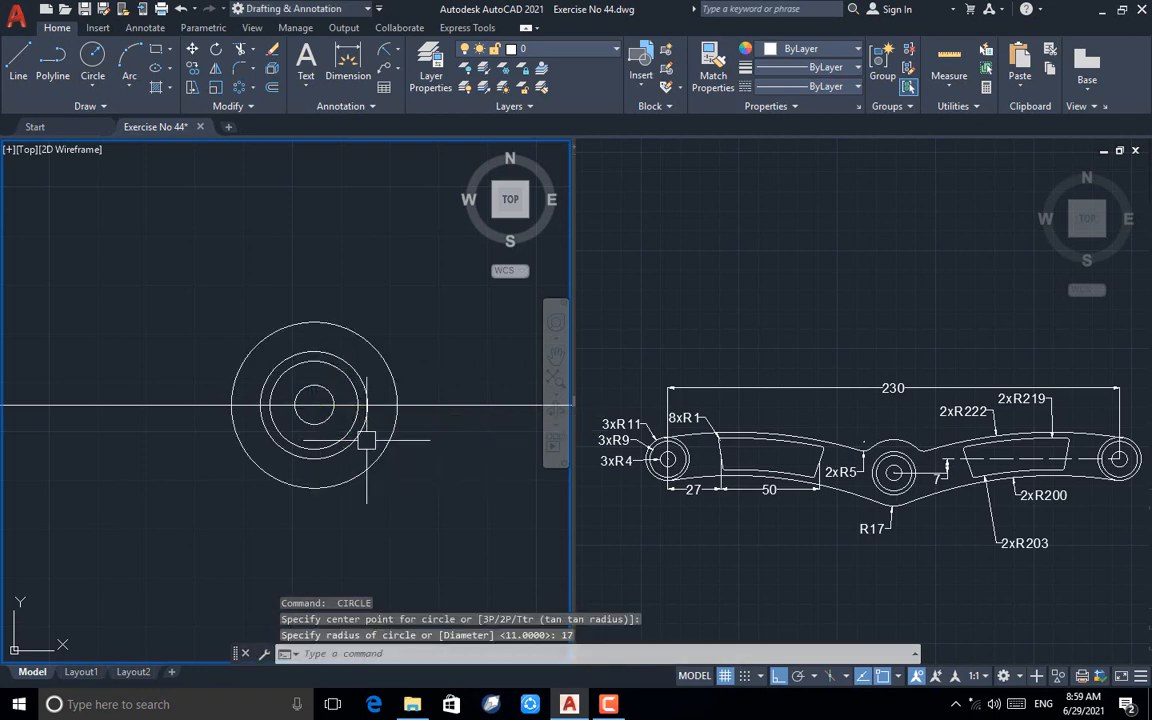
{"action": "key", "text": "Escape"}
- Move the horizontal line 7 units straight up from the centre of the circles
{"action": "mouse_move", "coordinate": [329, 437]}
{"action": "middle_mouse_down"}
{"action": "mouse_move", "coordinate": [338, 455]}
{"action": "mouse_move", "coordinate": [210, 442]}
{"action": "middle_mouse_up"}
{"action": "scroll", "coordinate": [338, 455], "scroll_direction": "down", "scroll_amount": 2}
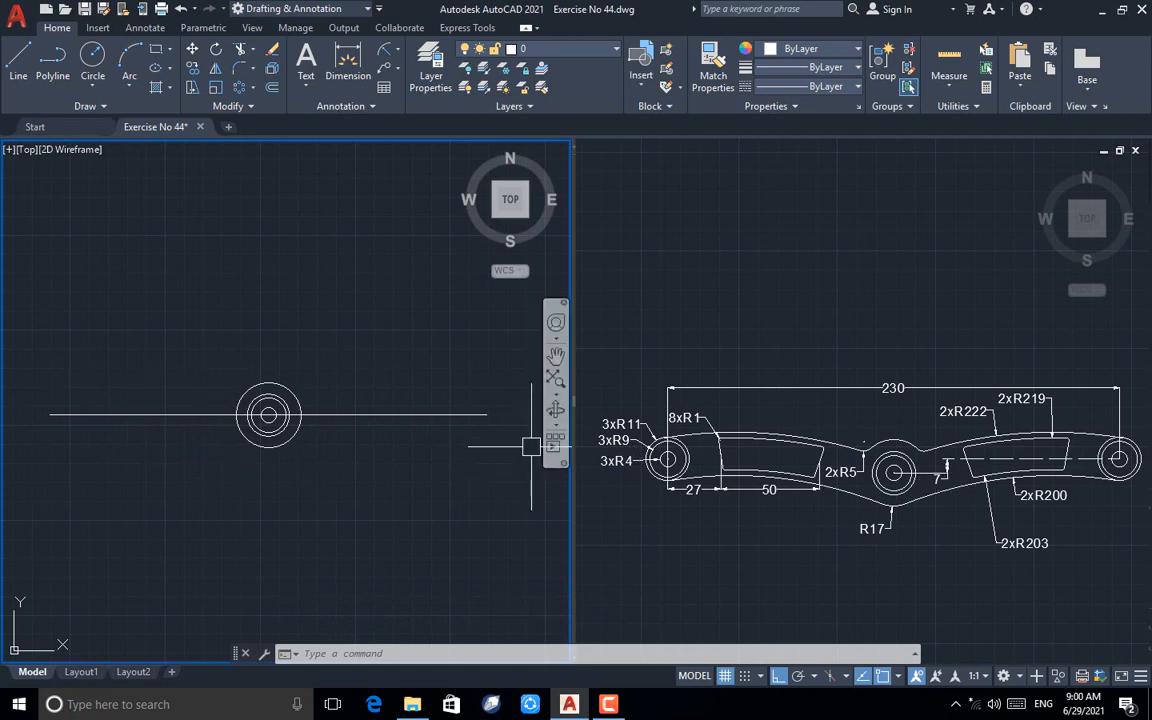
{"action": "left_click", "coordinate": [381, 411]}
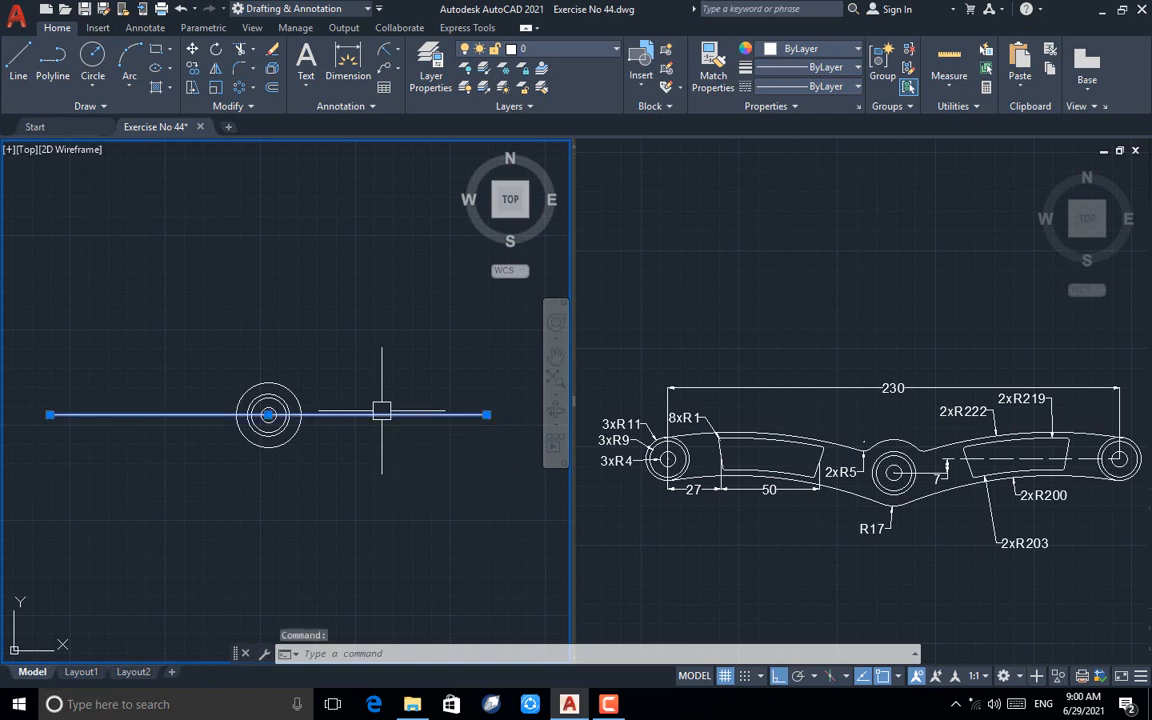
{"action": "left_click", "coordinate": [198, 52]}
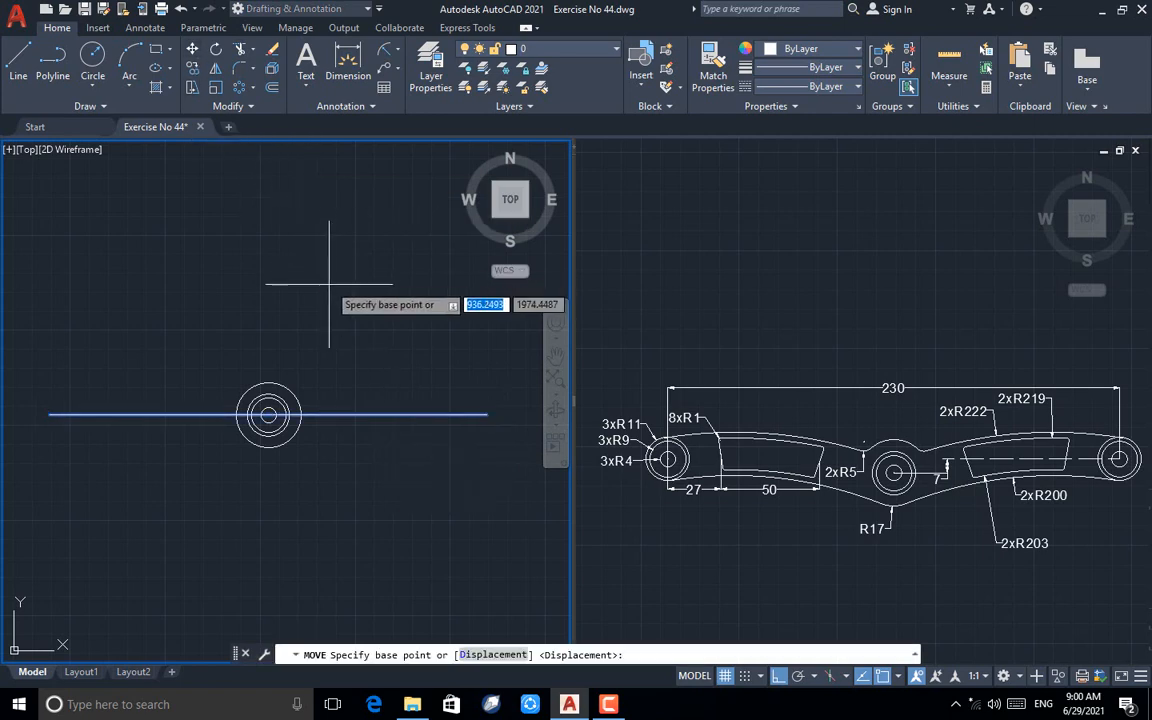
{"action": "left_click", "coordinate": [327, 292]}
{"action": "type", "text": "7"}
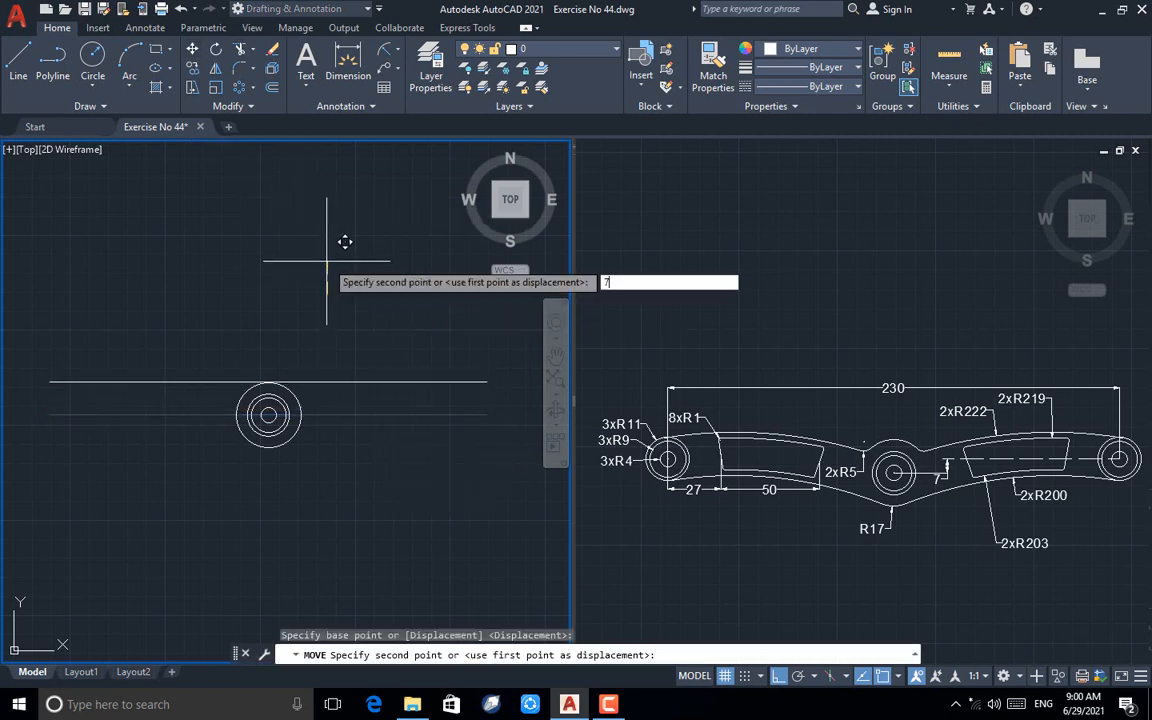
{"action": "key", "text": "Return"}
{"action": "key", "text": "Escape"}
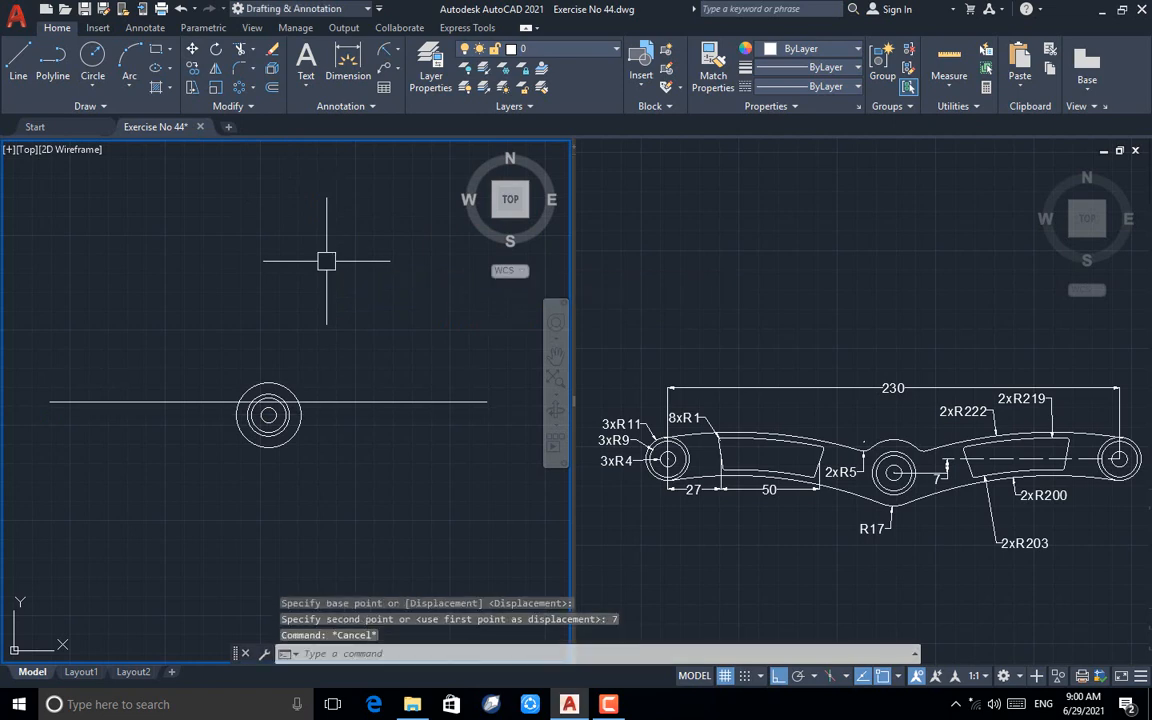
- Copy the three inner circles from their common centre to both endpoints of the horizontal line
{"action": "scroll", "coordinate": [276, 424], "scroll_direction": "up", "scroll_amount": 5}
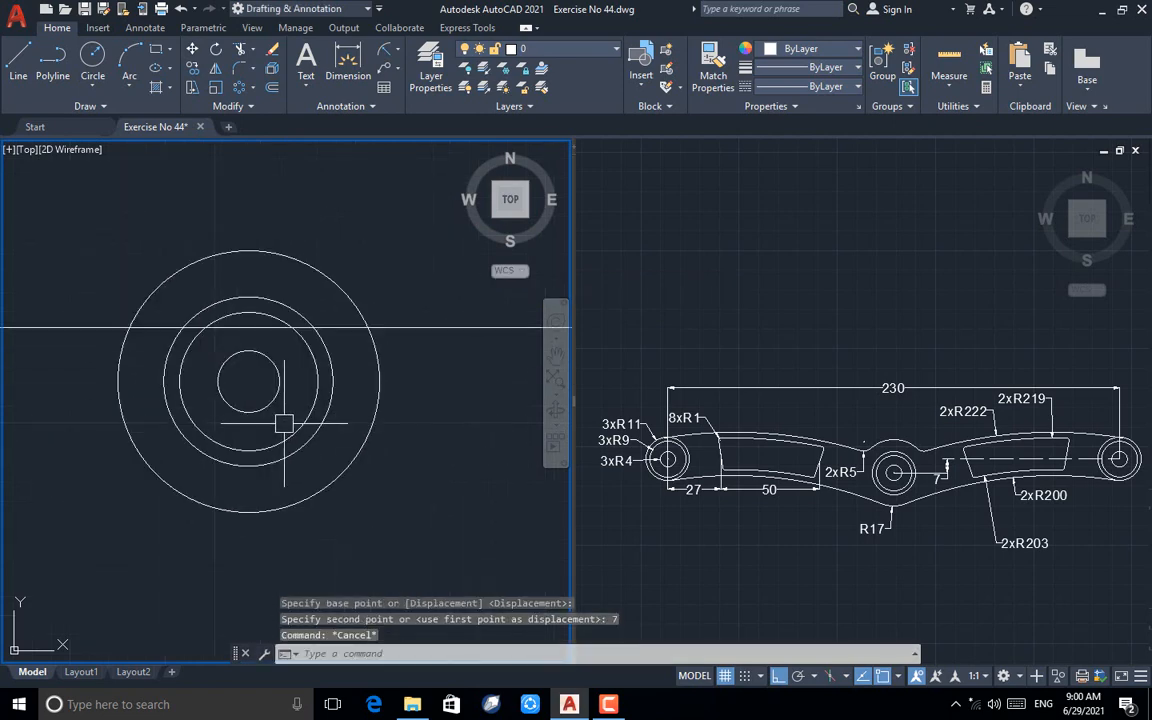
{"action": "left_click", "coordinate": [346, 417]}
{"action": "left_click", "coordinate": [235, 378]}
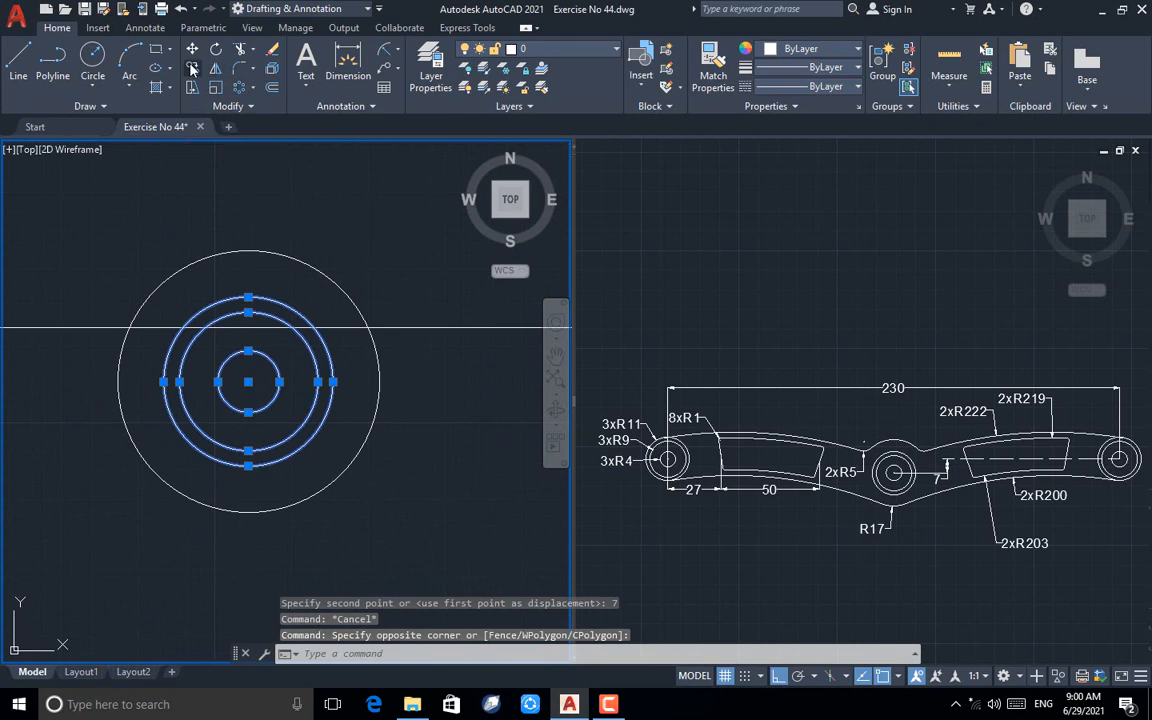
{"action": "left_click", "coordinate": [193, 68]}
{"action": "left_click", "coordinate": [248, 381]}
{"action": "scroll", "coordinate": [258, 375], "scroll_direction": "down", "scroll_amount": 3}
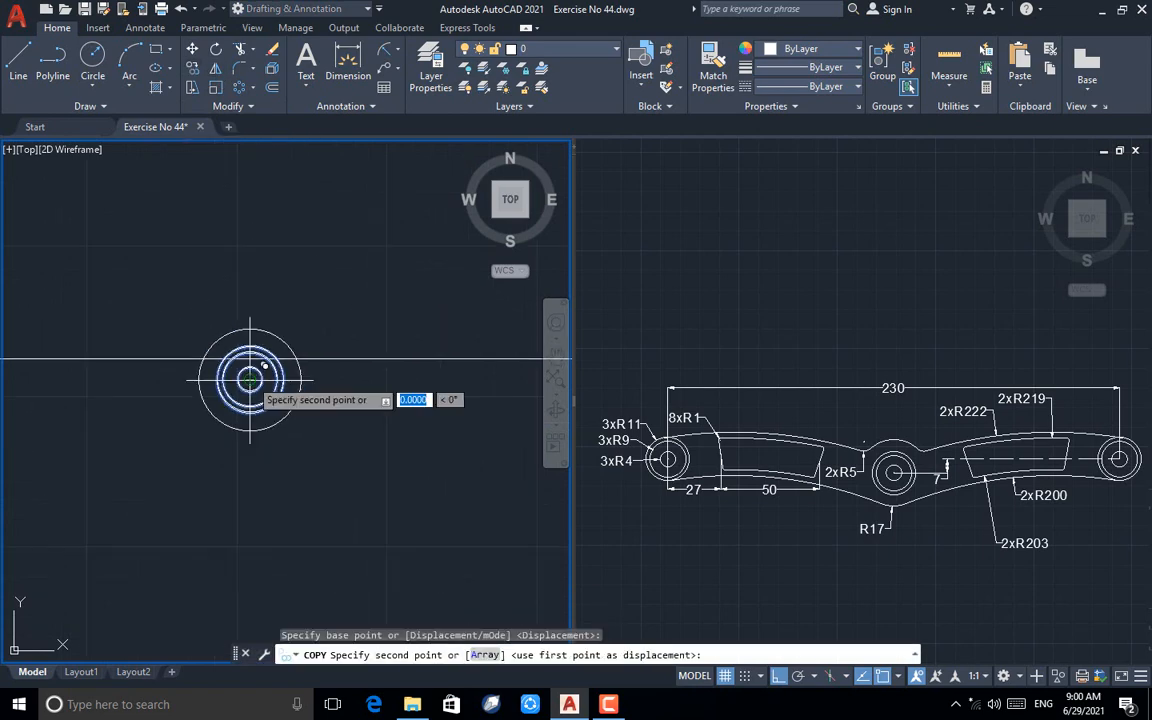
{"action": "scroll", "coordinate": [250, 378], "scroll_direction": "down", "scroll_amount": 2}
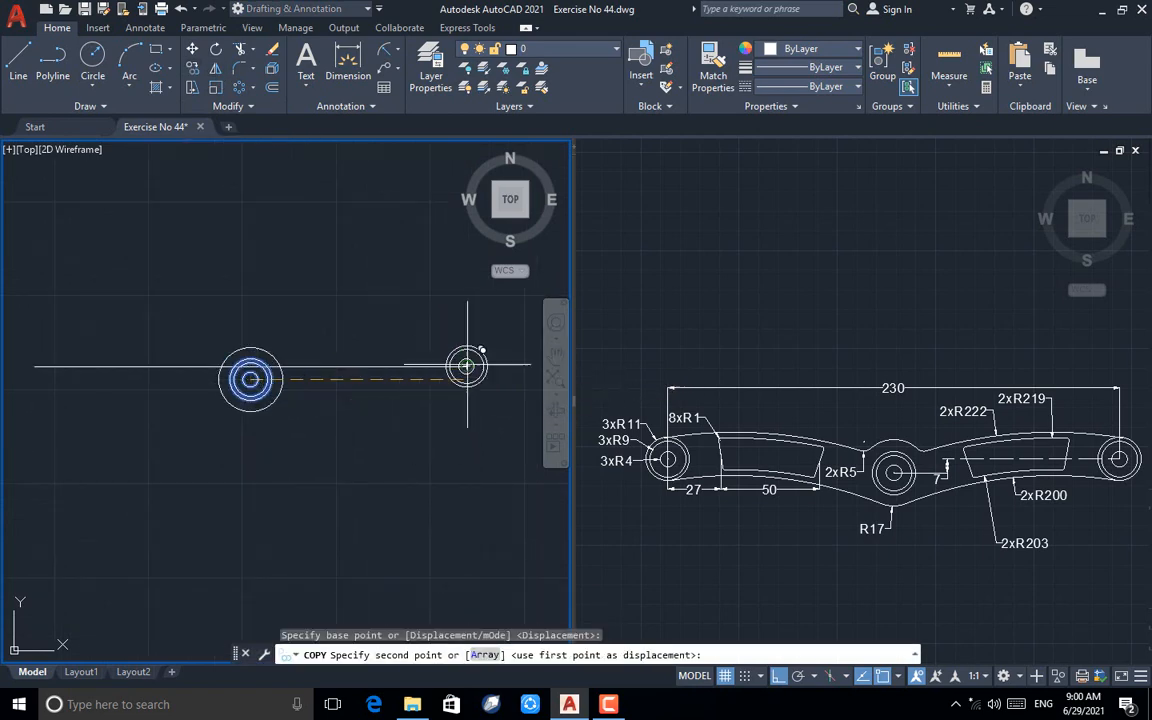
{"action": "left_click", "coordinate": [466, 366]}
{"action": "left_click", "coordinate": [34, 366]}
{"action": "key", "text": "Escape"}
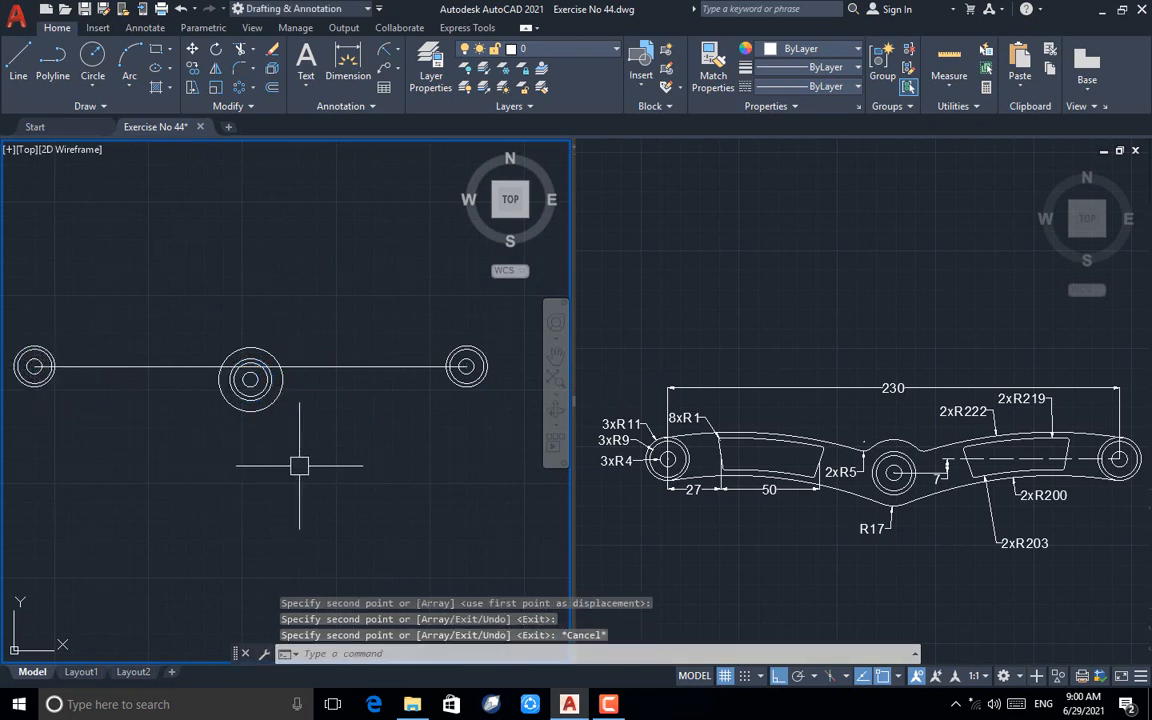
- Draw a radius 200 circle tangent to the undersides of the middle radius 17 circle and the right end's outer circle
{"action": "scroll", "coordinate": [416, 440], "scroll_direction": "down", "scroll_amount": 2}
{"action": "scroll", "coordinate": [409, 415], "scroll_direction": "up", "scroll_amount": 4}
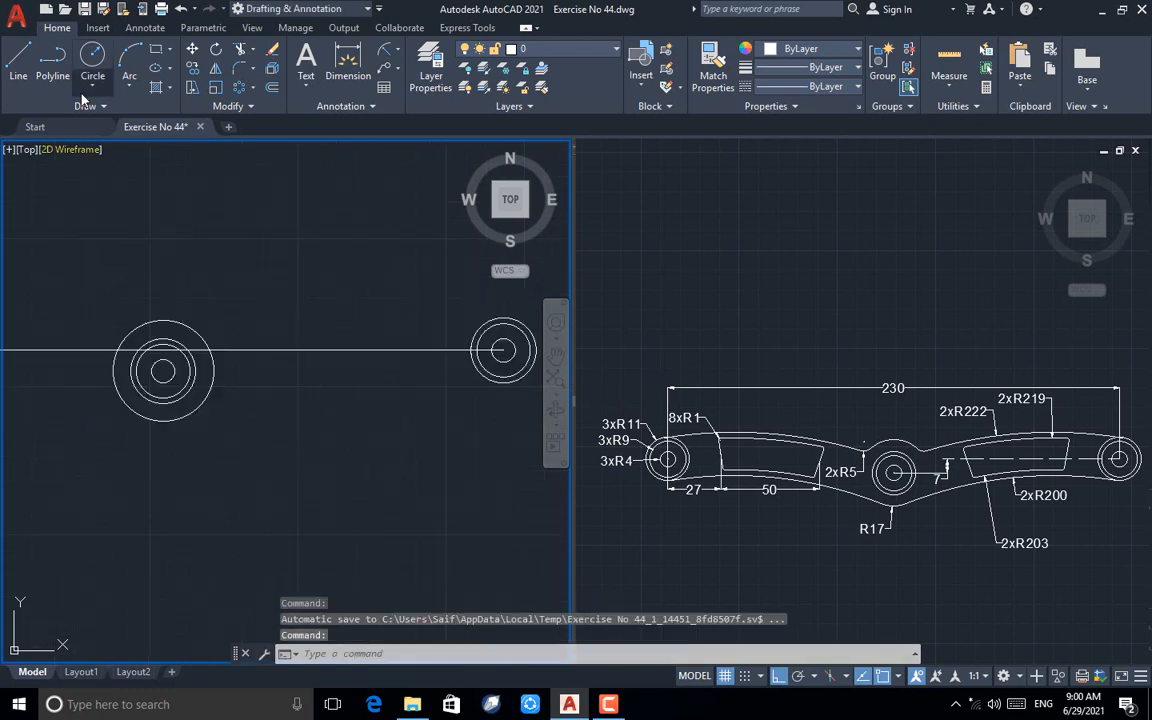
{"action": "left_click", "coordinate": [92, 87]}
{"action": "left_click", "coordinate": [110, 249]}
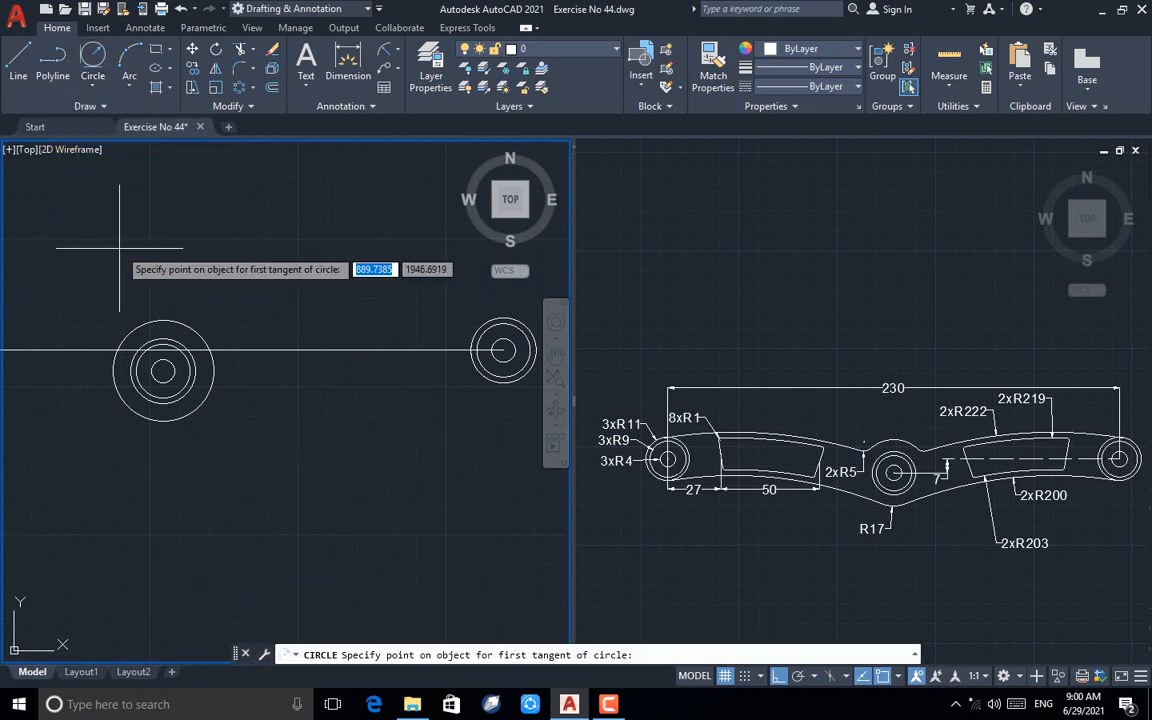
{"action": "left_click", "coordinate": [198, 409]}
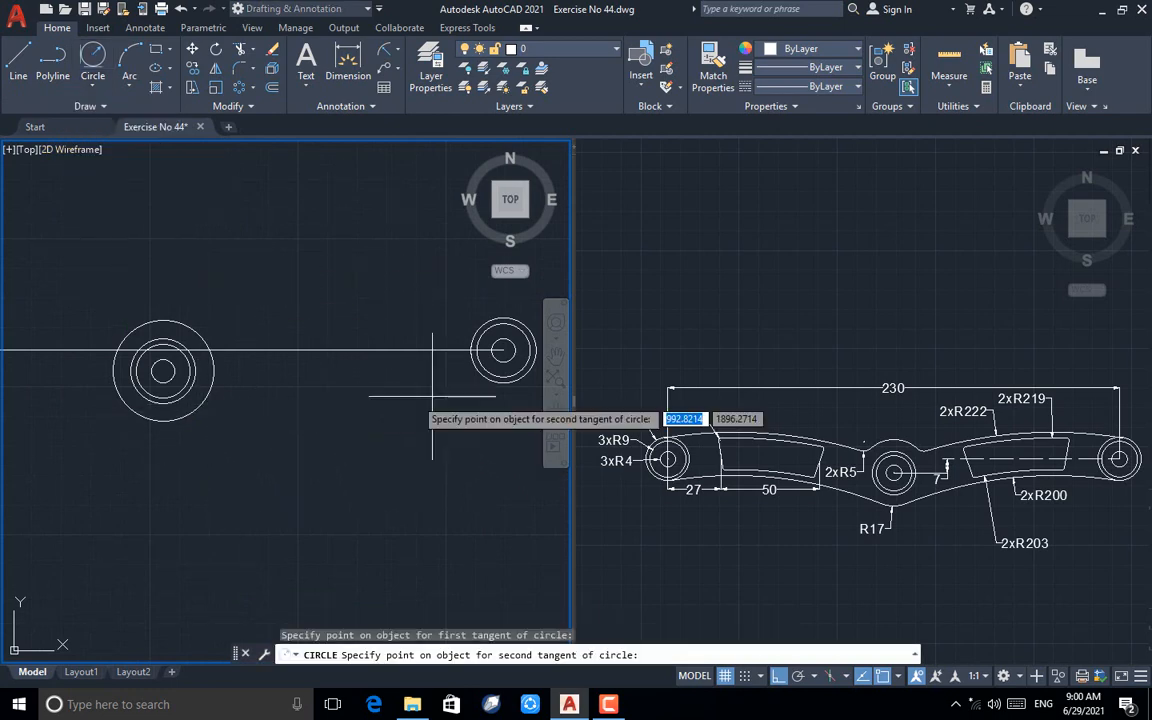
{"action": "left_click", "coordinate": [498, 386]}
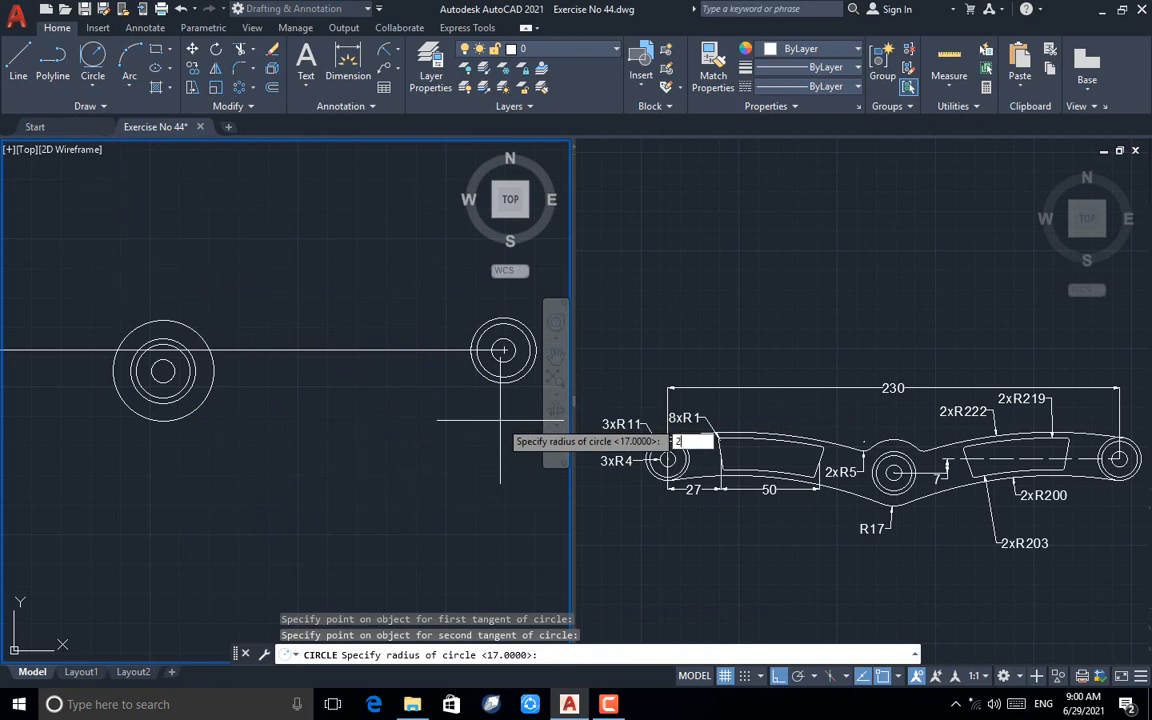
{"action": "type", "text": "200"}
{"action": "key", "text": "Return"}
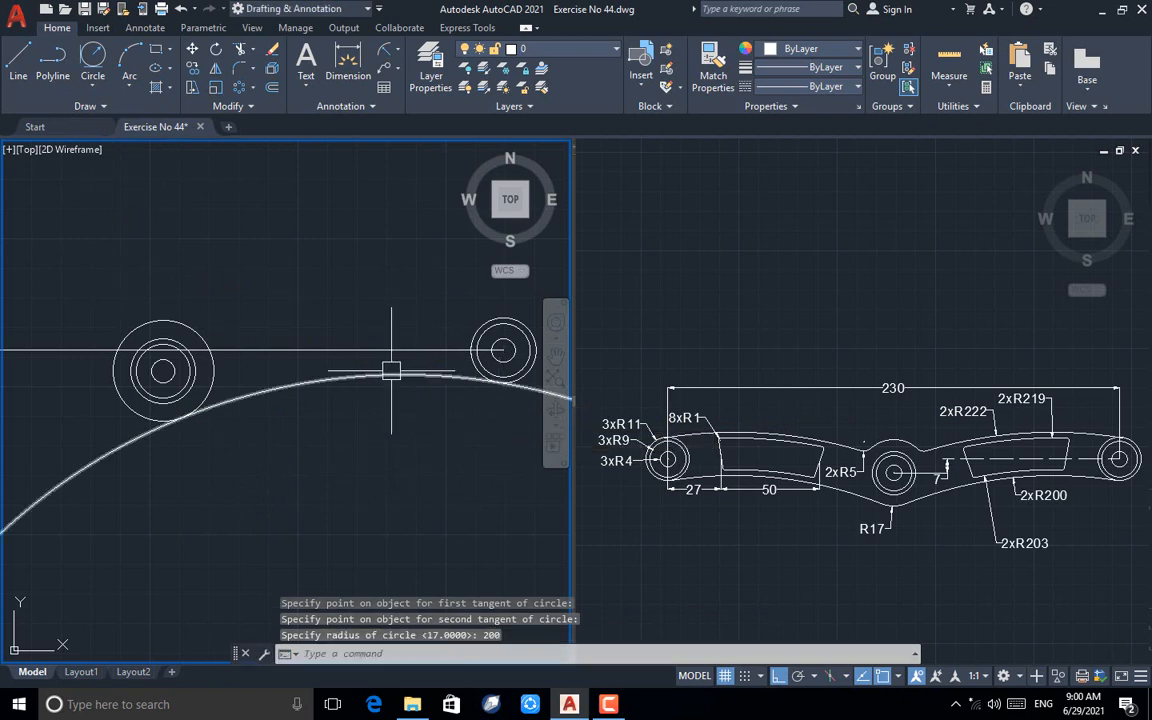
- Trim the radius 200 circle to the arc between the middle and right-end circles
{"action": "scroll", "coordinate": [345, 380], "scroll_direction": "down", "scroll_amount": 2}
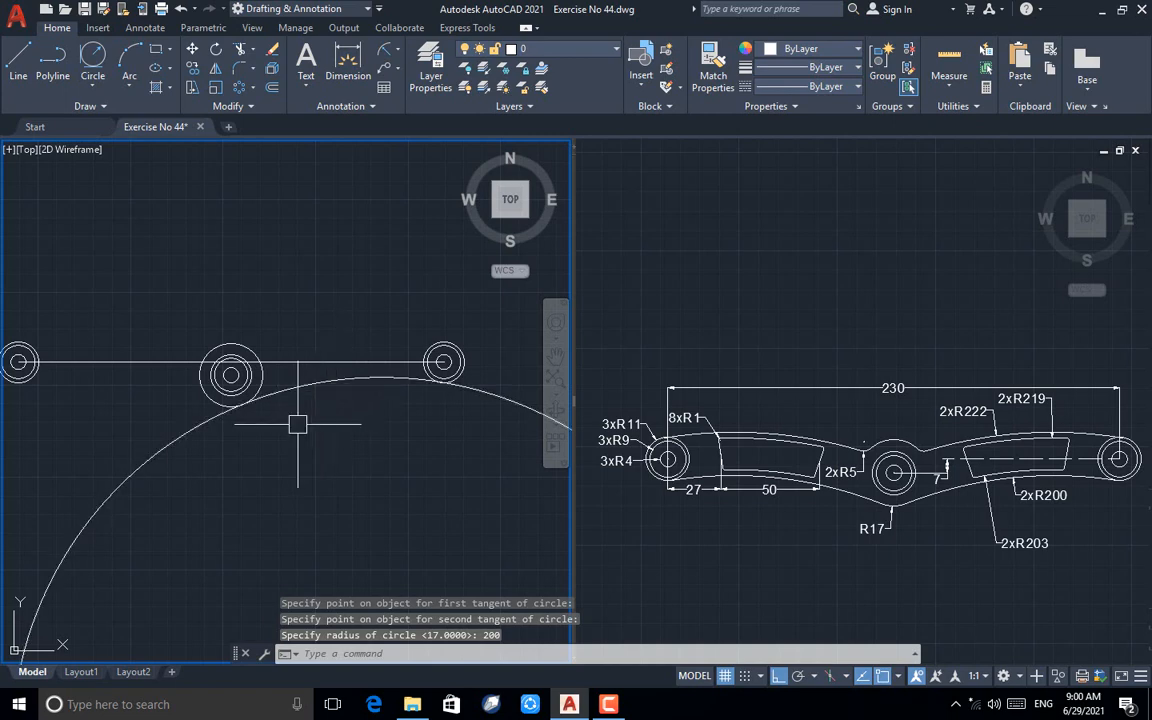
{"action": "type", "text": "tr"}
{"action": "key", "text": "Return"}
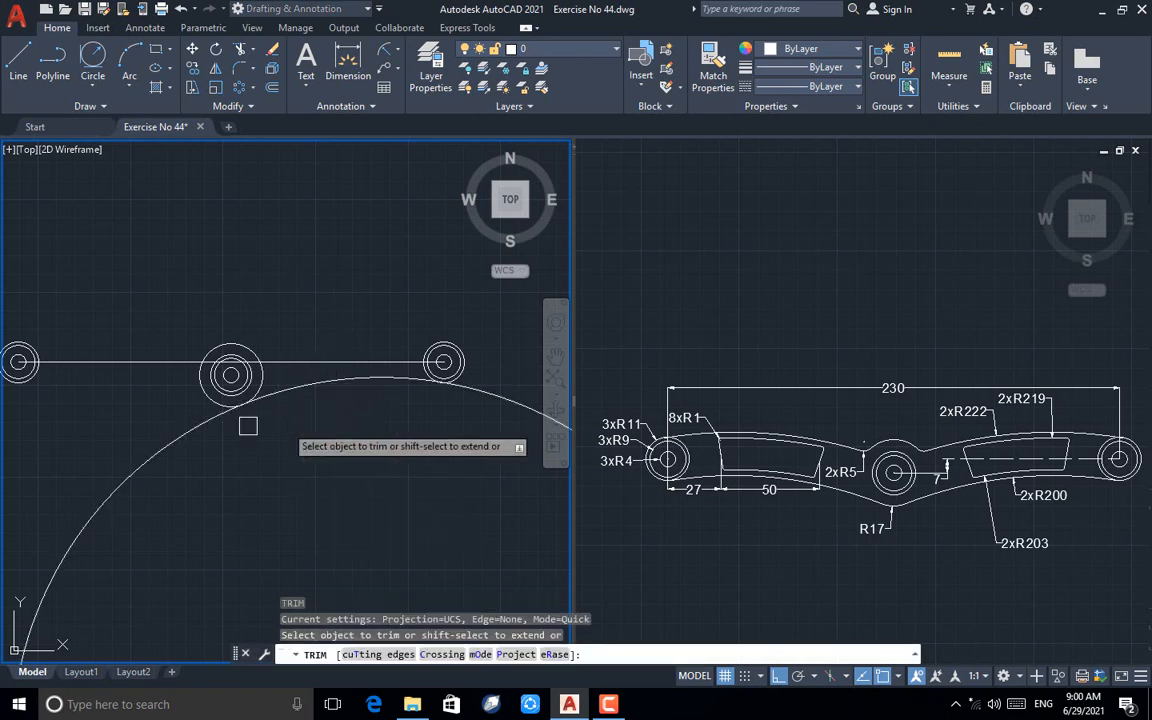
{"action": "left_click", "coordinate": [248, 427]}
{"action": "key", "text": "Escape"}
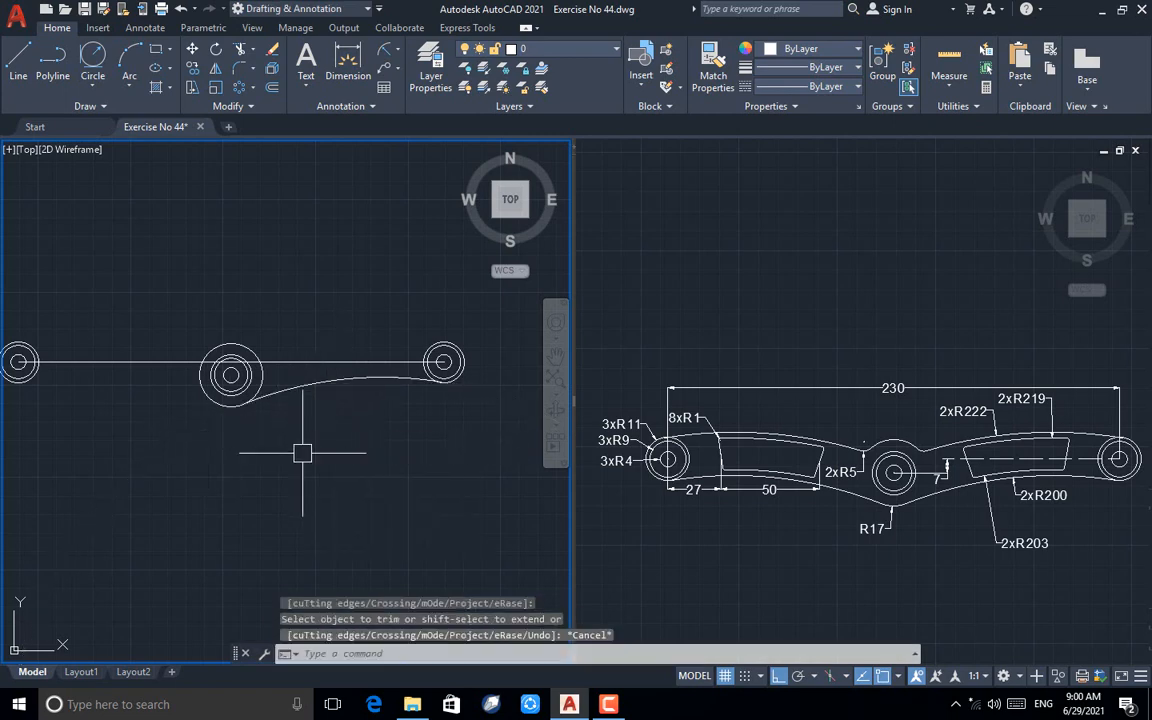
- Offset the radius 200 arc upward by 3
{"action": "key", "text": "Return"}
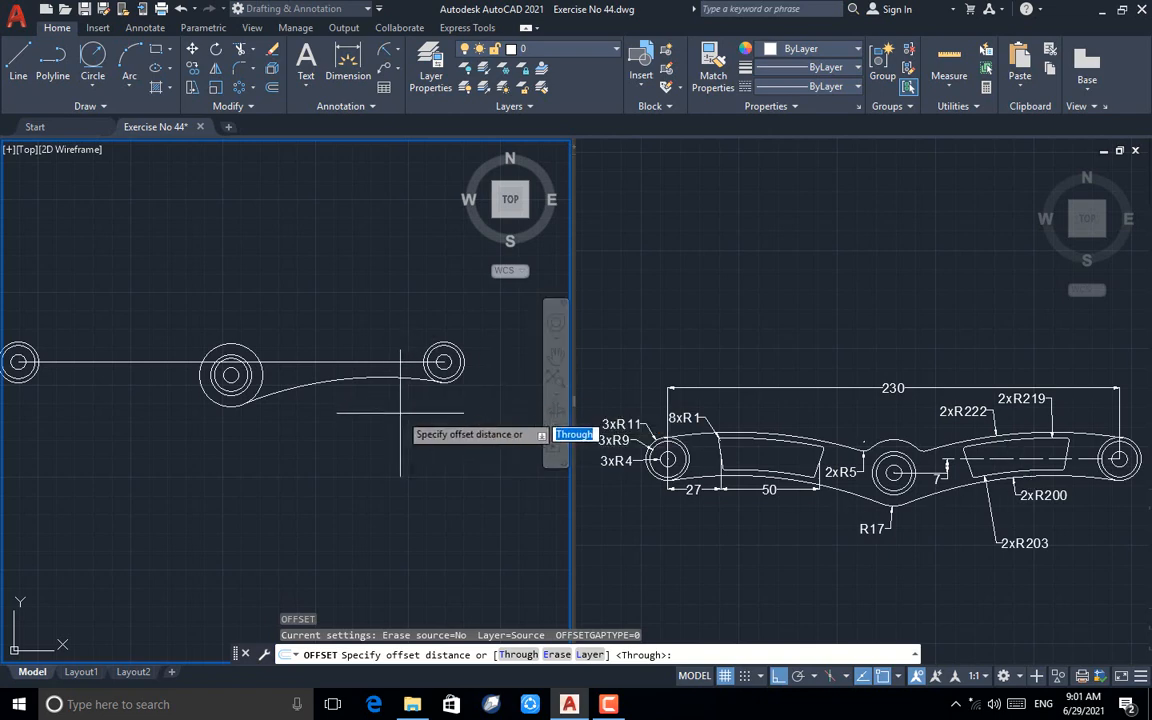
{"action": "key", "text": "Return"}
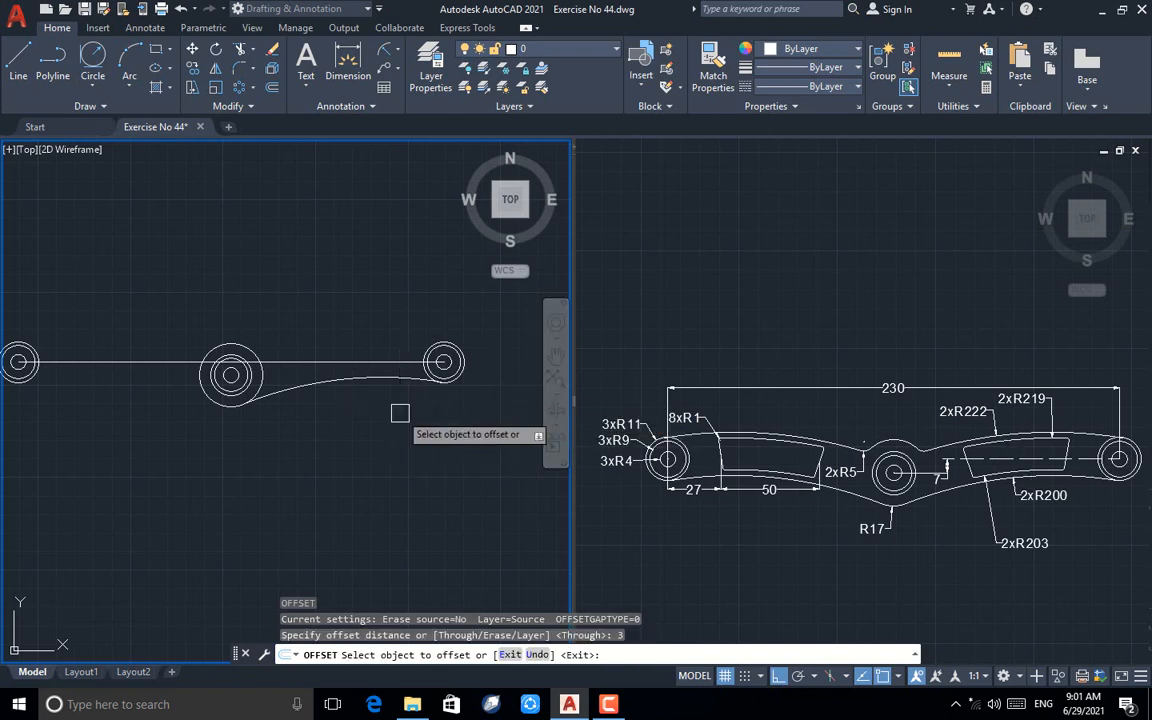
{"action": "left_click", "coordinate": [344, 383]}
{"action": "left_click", "coordinate": [349, 275]}
- Offset the original radius 200 arc upward by 19
{"action": "scroll", "coordinate": [336, 388], "scroll_direction": "up", "scroll_amount": 2}
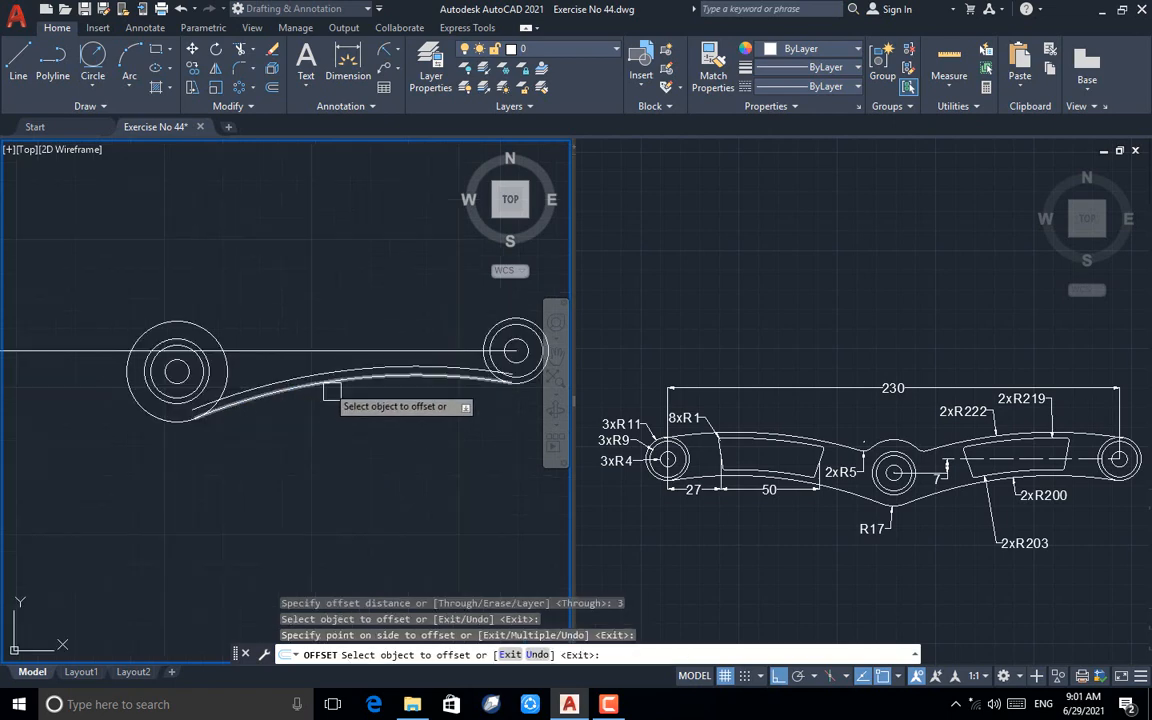
{"action": "left_click", "coordinate": [343, 388]}
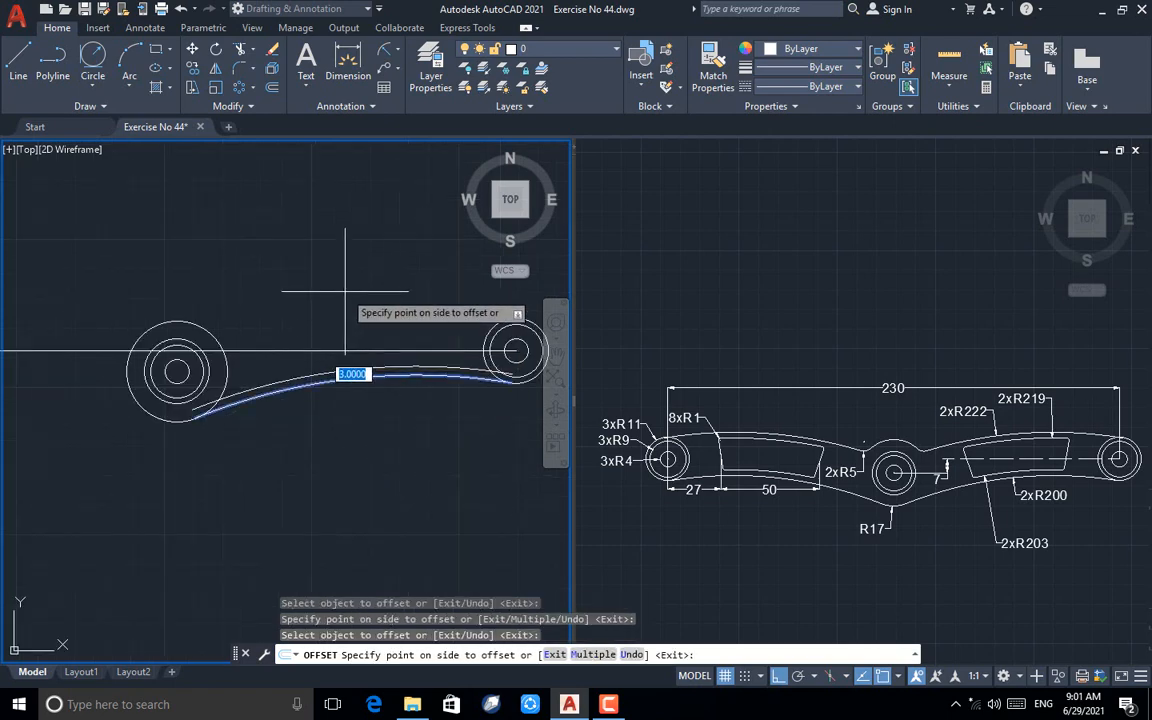
{"action": "key", "text": "Return"}
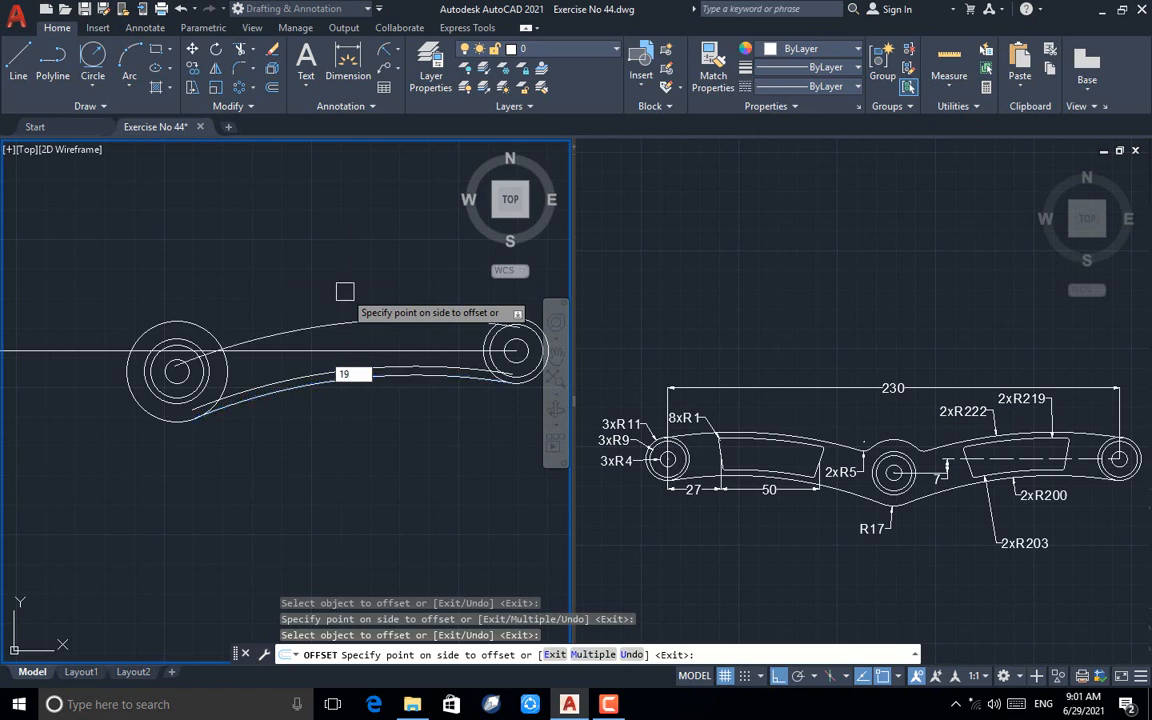
{"action": "key", "text": "Return"}
- Offset the original radius 200 arc upward by 22
{"action": "key", "text": "Return"}
{"action": "type", "text": "2"}
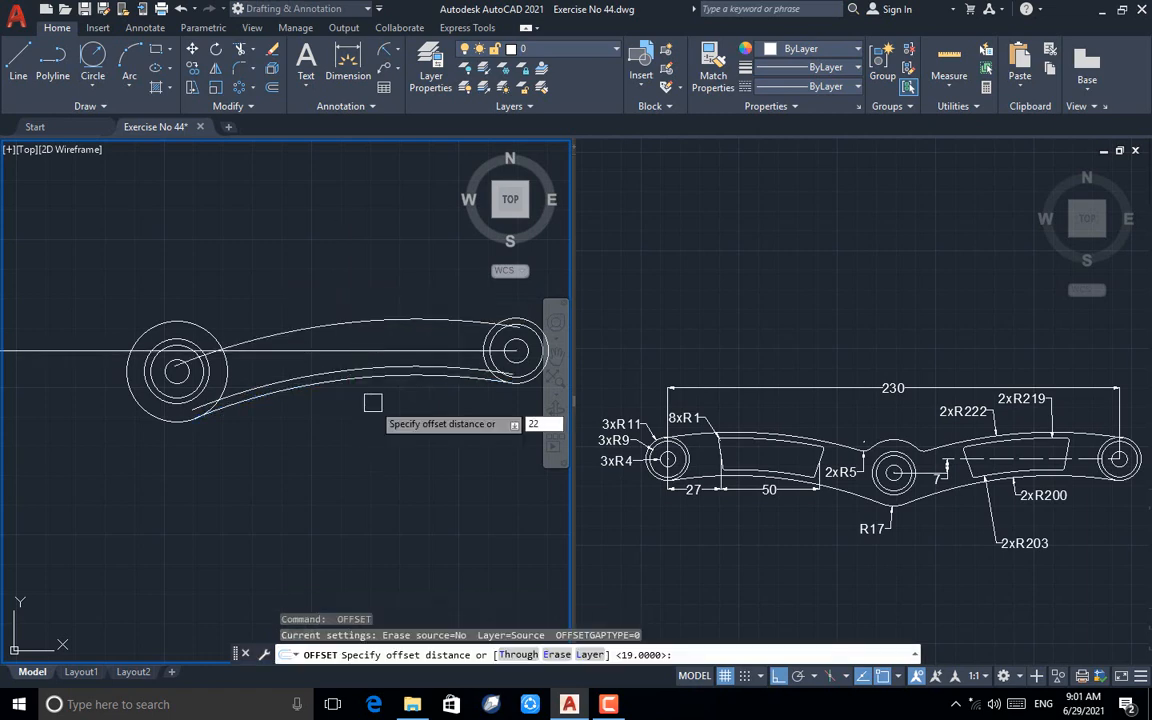
{"action": "type", "text": "2"}
{"action": "key", "text": "Return"}
{"action": "left_click", "coordinate": [333, 386]}
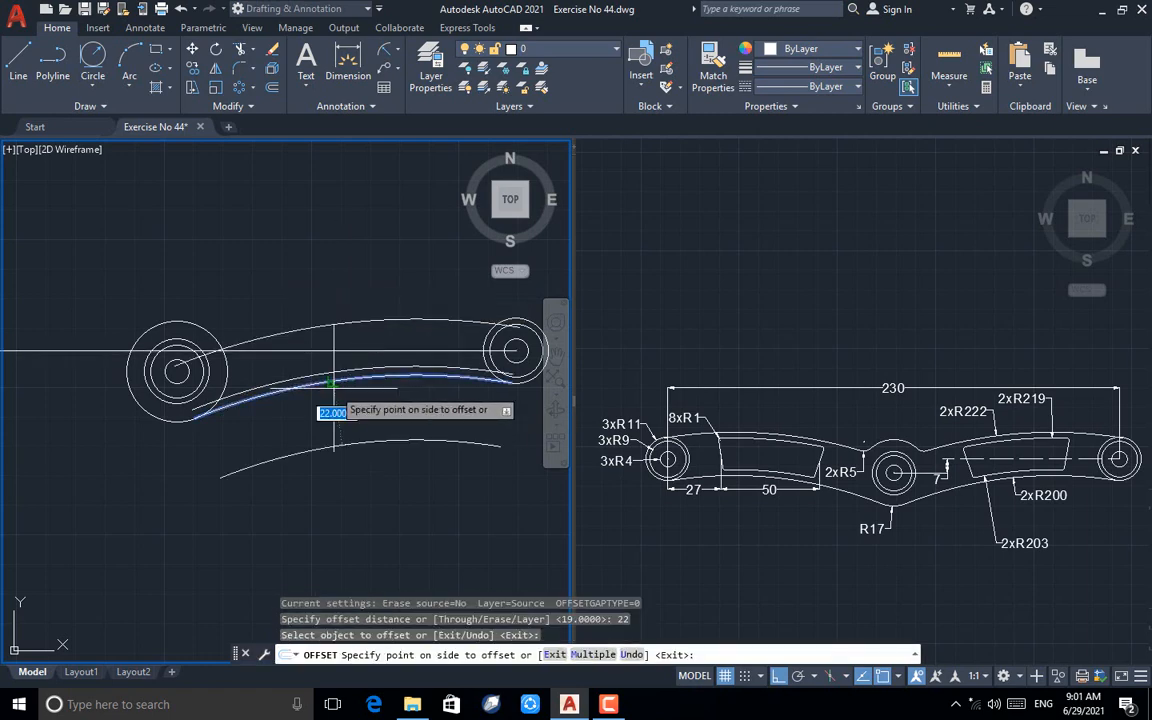
{"action": "left_click", "coordinate": [350, 249]}
{"action": "key", "text": "Return"}
- Erase the horizontal construction line joining the centres of the two end circles
{"action": "scroll", "coordinate": [321, 300], "scroll_direction": "down", "scroll_amount": 2}
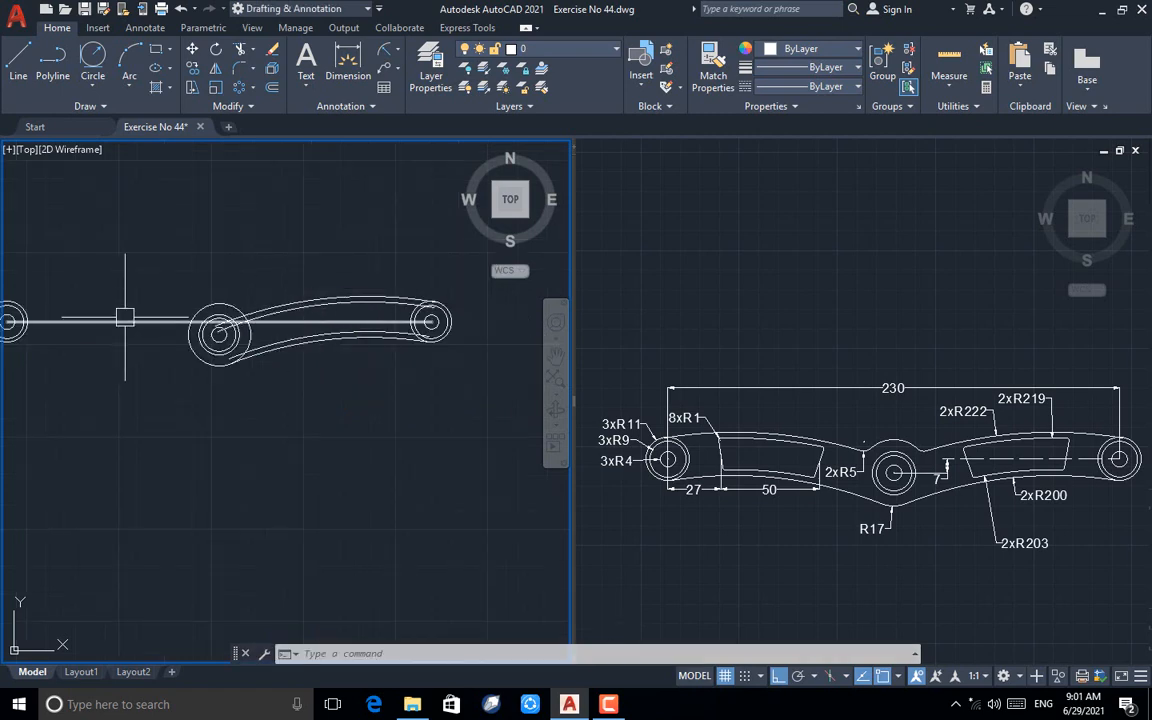
{"action": "left_click", "coordinate": [125, 321]}
{"action": "key", "text": "Delete"}
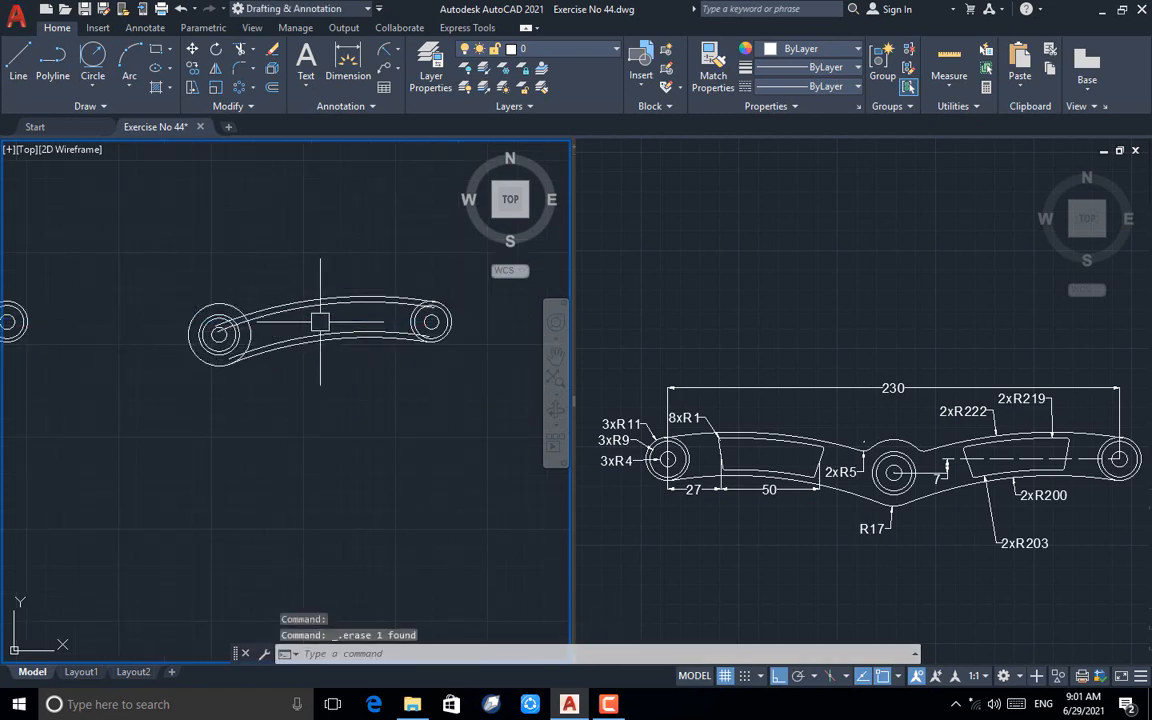
- Draw a line joining the right endpoints of the two inner arcs across the right-end circles
{"action": "scroll", "coordinate": [228, 313], "scroll_direction": "up", "scroll_amount": 5}
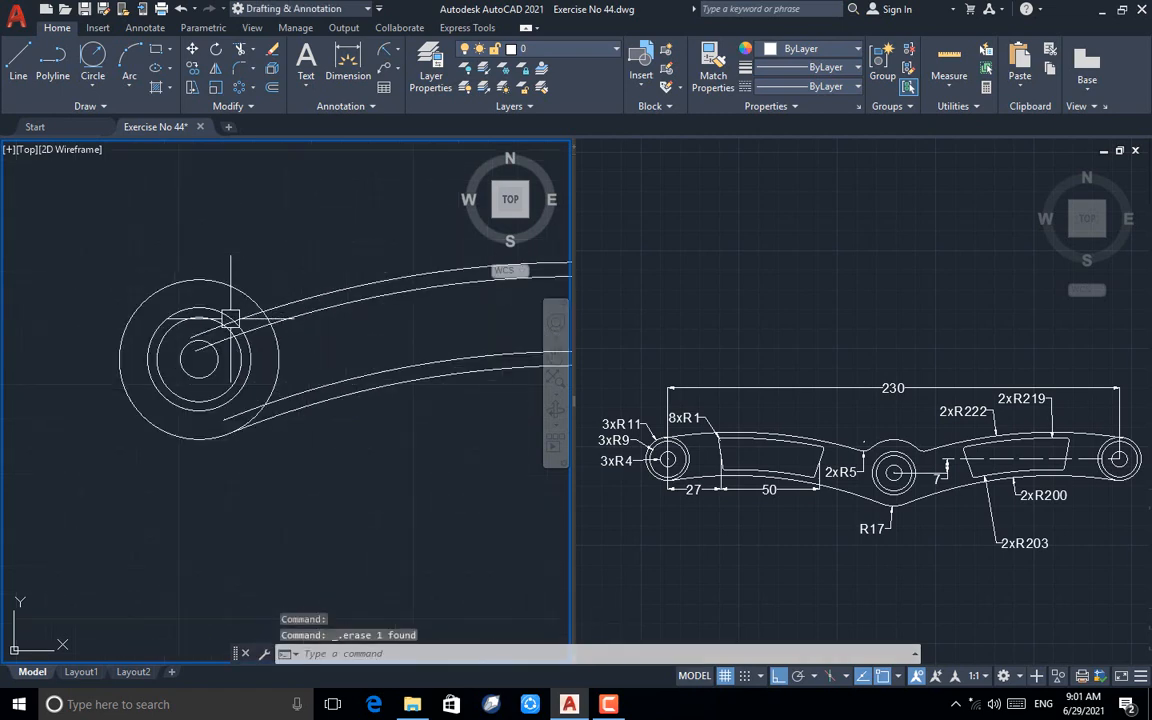
{"action": "type", "text": "l"}
{"action": "key", "text": "Return"}
{"action": "left_click", "coordinate": [434, 308]}
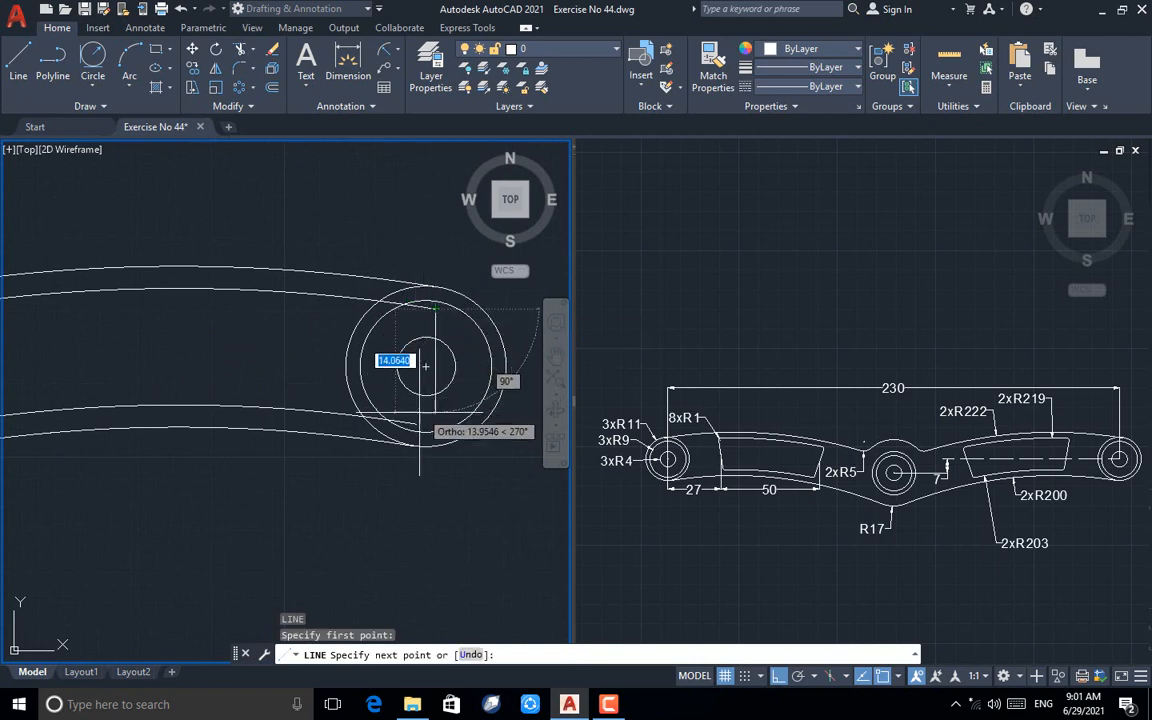
{"action": "left_click", "coordinate": [417, 422]}
{"action": "key", "text": "Return"}
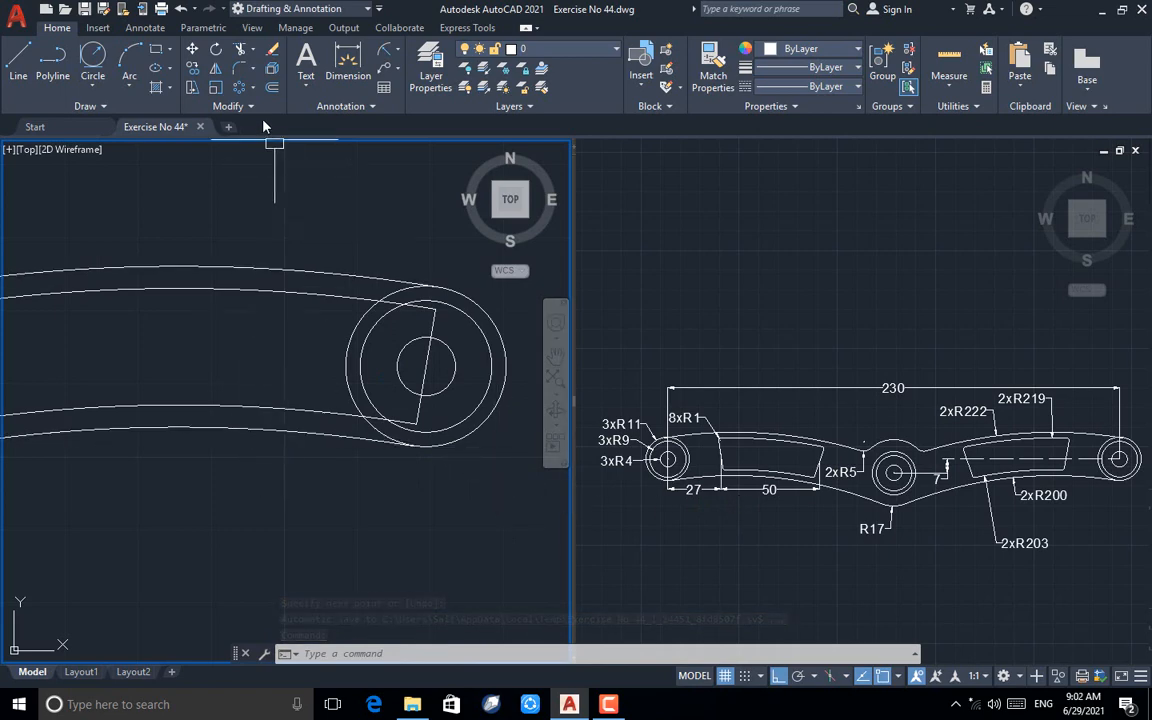
- Offset the slanted line through the right-end circles by 27 toward the middle circles
{"action": "left_click", "coordinate": [272, 89]}
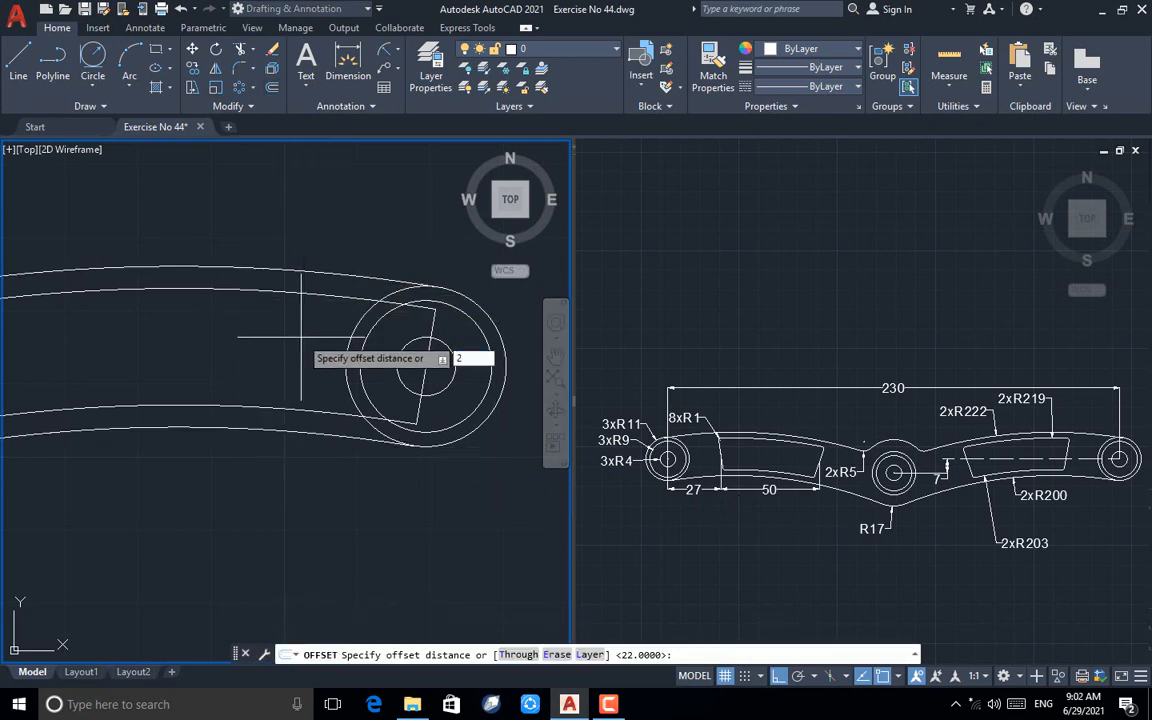
{"action": "type", "text": "27"}
{"action": "key", "text": "Return"}
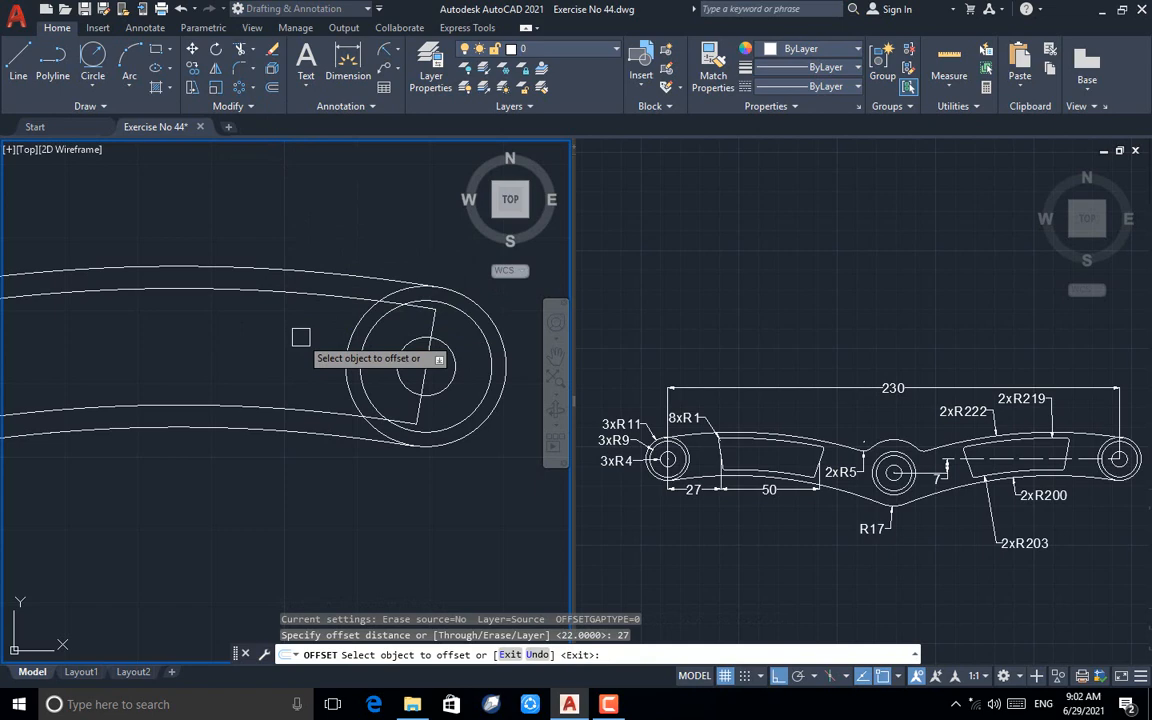
{"action": "left_click", "coordinate": [419, 406]}
{"action": "left_click", "coordinate": [290, 376]}
{"action": "key", "text": "Escape"}
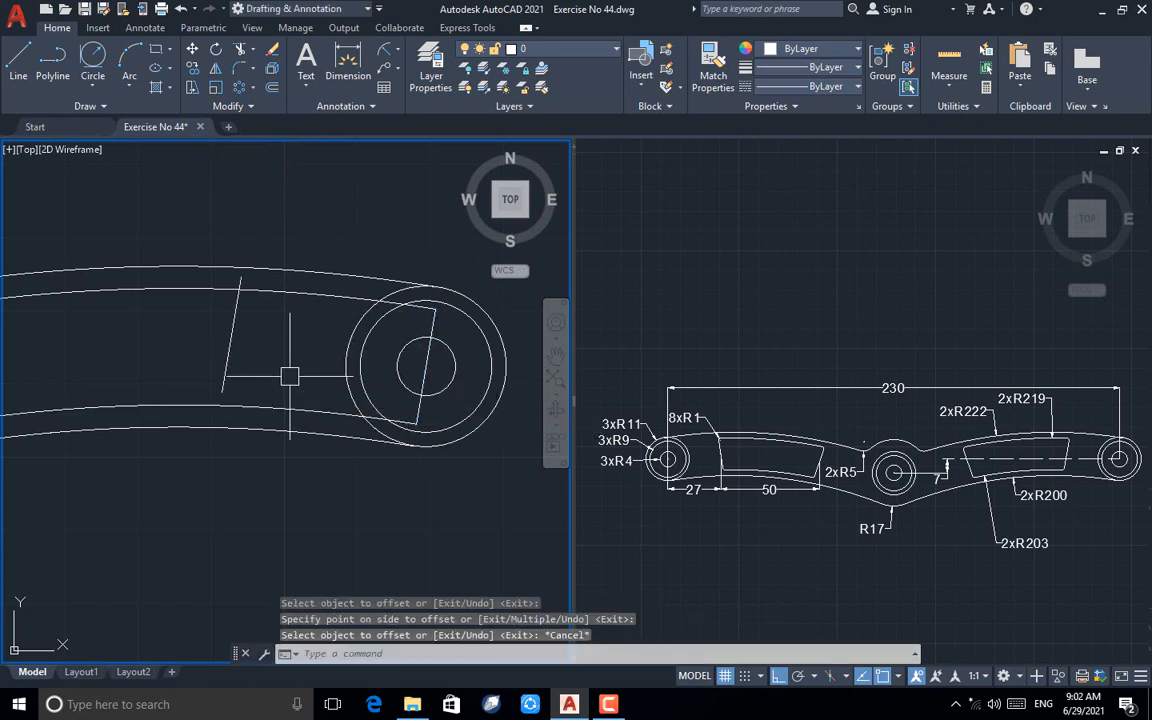
- Extend the offset slanted line down to the lower inner arc and trim its excess above the upper inner arc
{"action": "type", "text": "ex"}
{"action": "key", "text": "Return"}
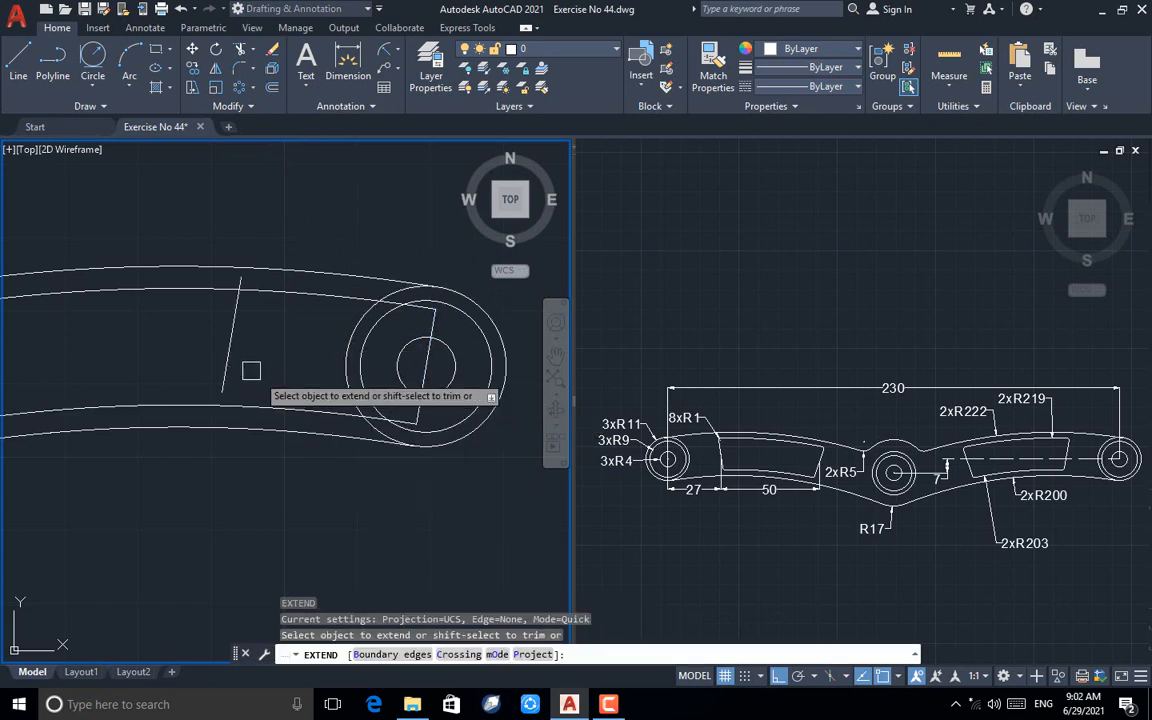
{"action": "scroll", "coordinate": [240, 267], "scroll_direction": "up", "scroll_amount": 4}
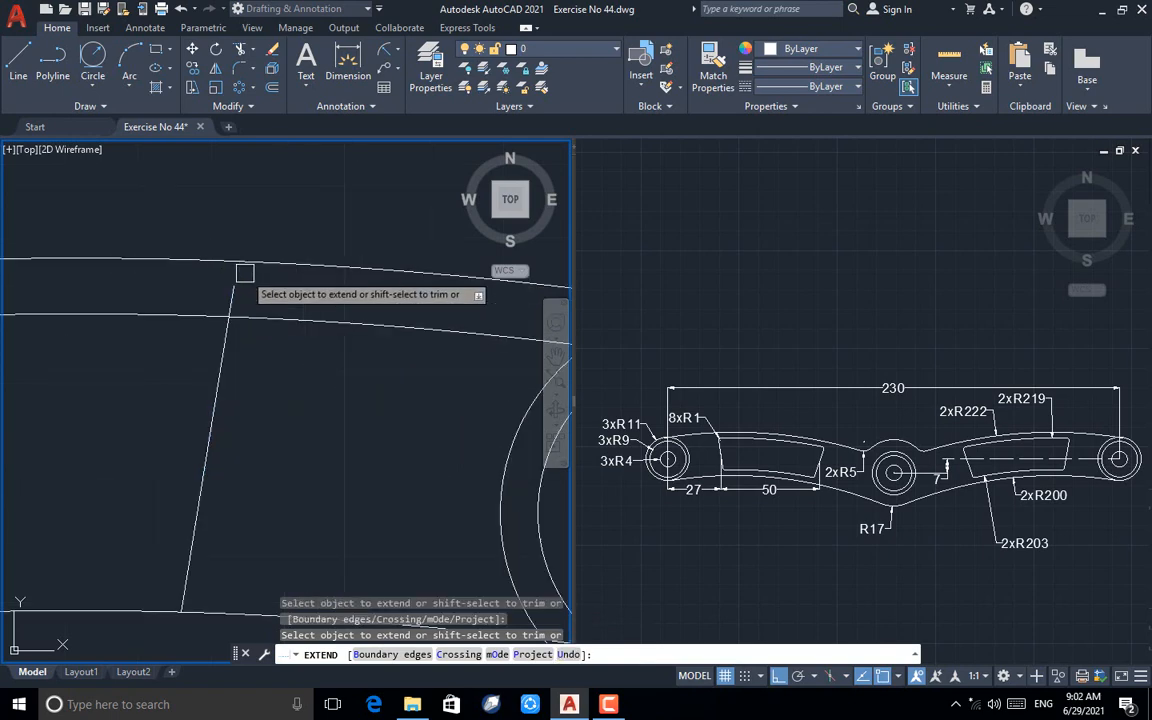
{"action": "key", "text": "Escape"}
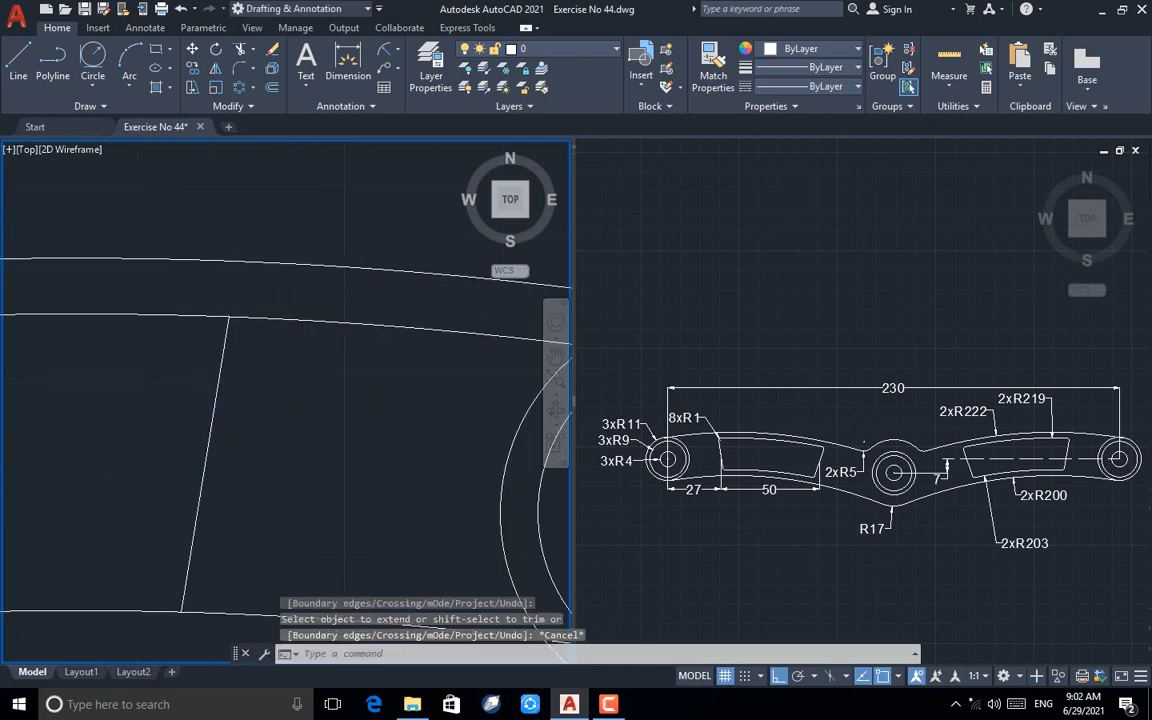
- Draw a horizontal line 50 long from the midpoint of the slot's right side toward the middle circles
{"action": "scroll", "coordinate": [236, 286], "scroll_direction": "down", "scroll_amount": 3}
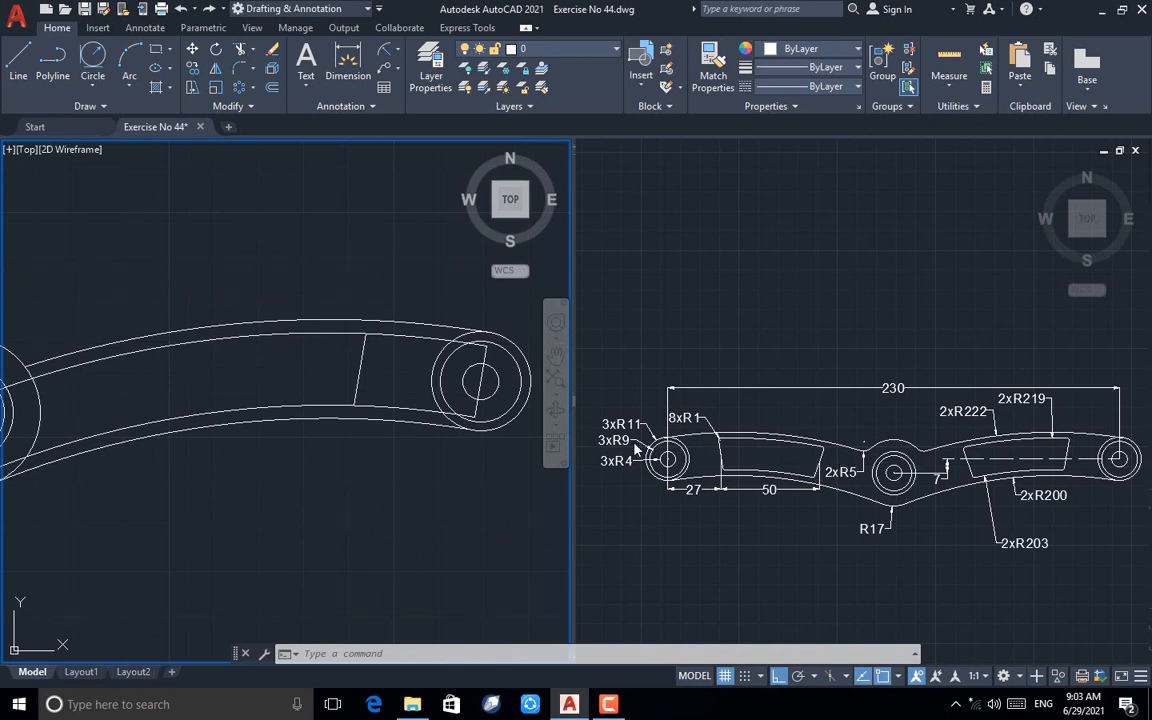
{"action": "type", "text": "l"}
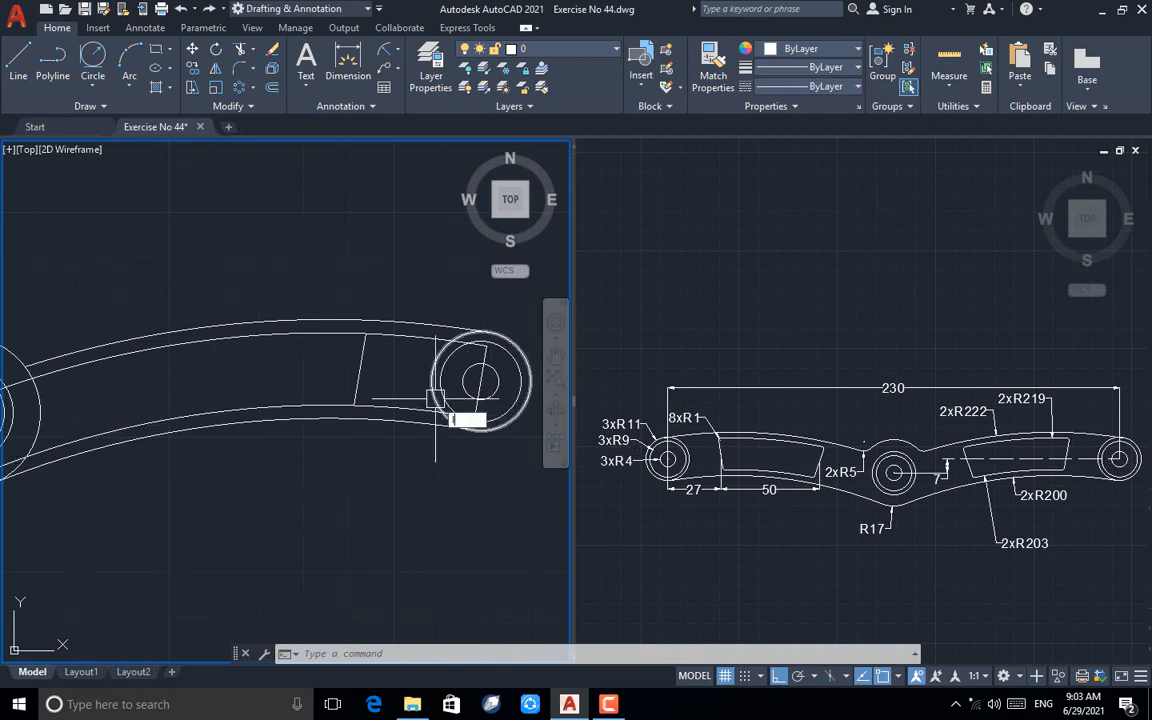
{"action": "key", "text": "Return"}
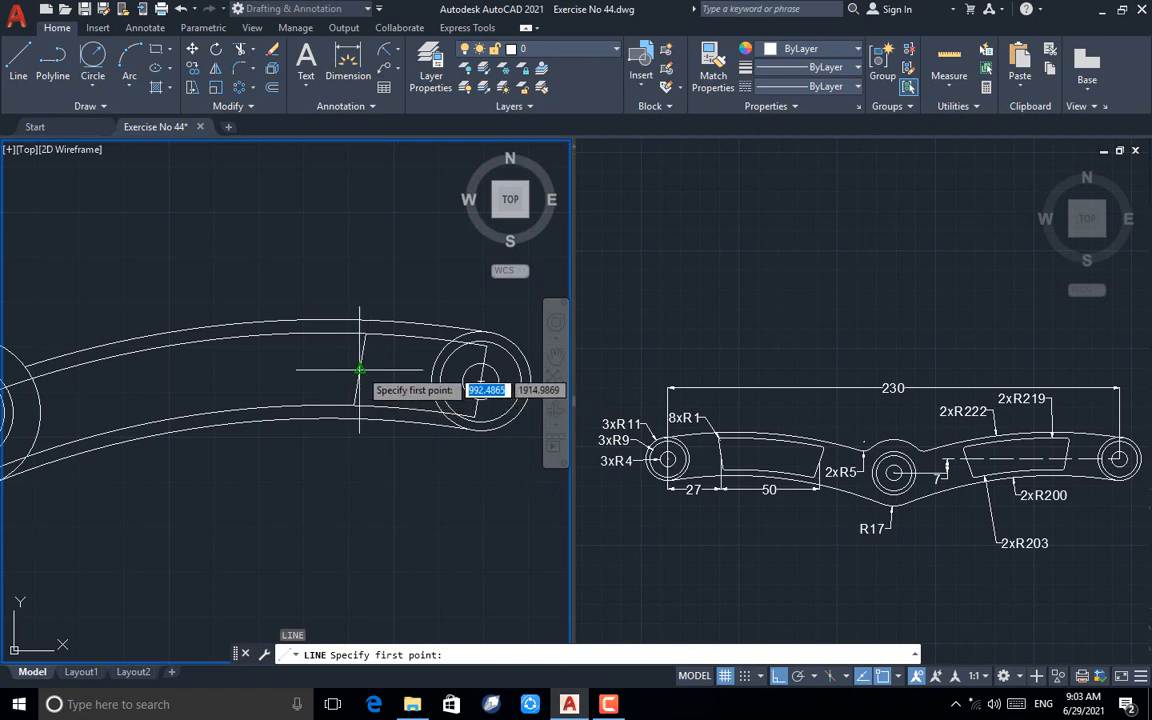
{"action": "left_click", "coordinate": [360, 370]}
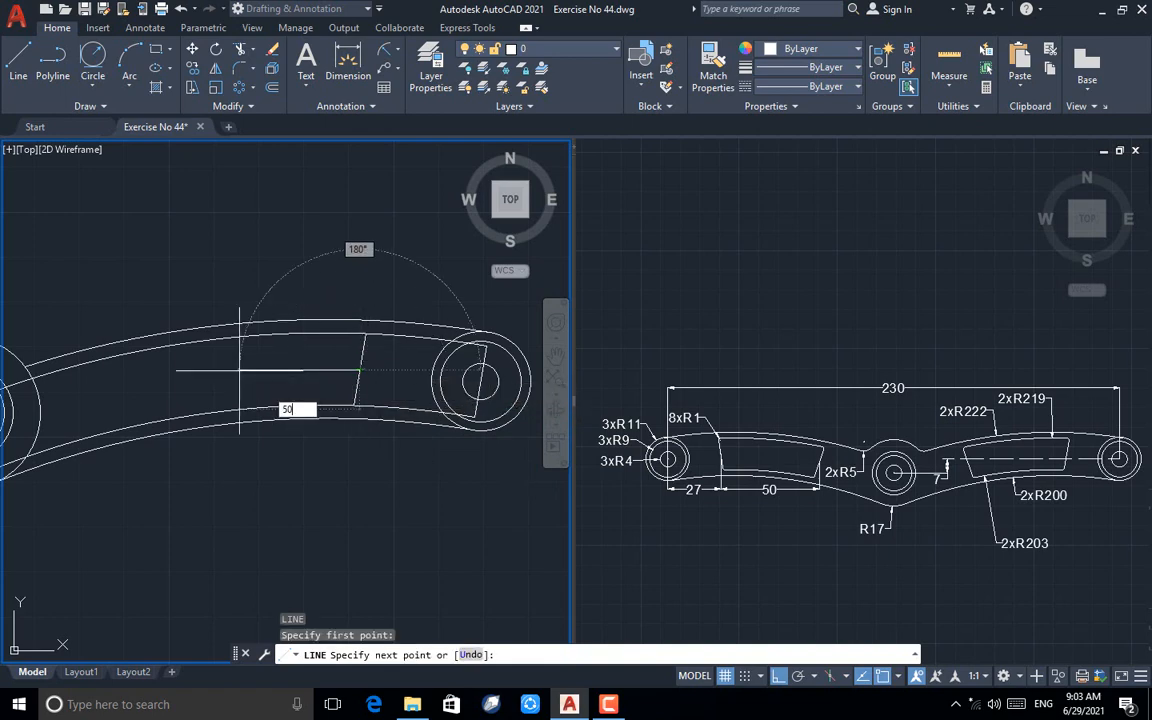
{"action": "type", "text": "50"}
{"action": "key", "text": "Return"}
{"action": "key", "text": "Return"}
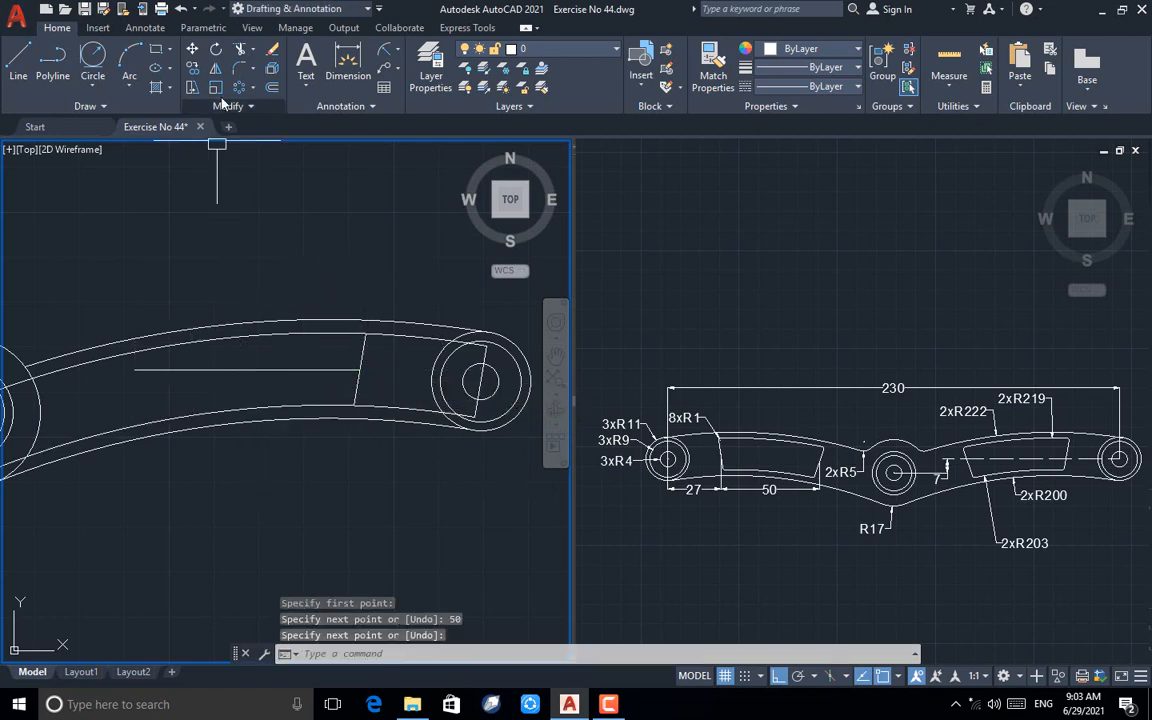
- Mirror the slot's right side about the 50-long line's midpoint, perpendicular to the upper inner arc, keeping the source, and erase the 50-long line
{"action": "left_click", "coordinate": [217, 72]}
{"action": "left_click", "coordinate": [365, 338]}
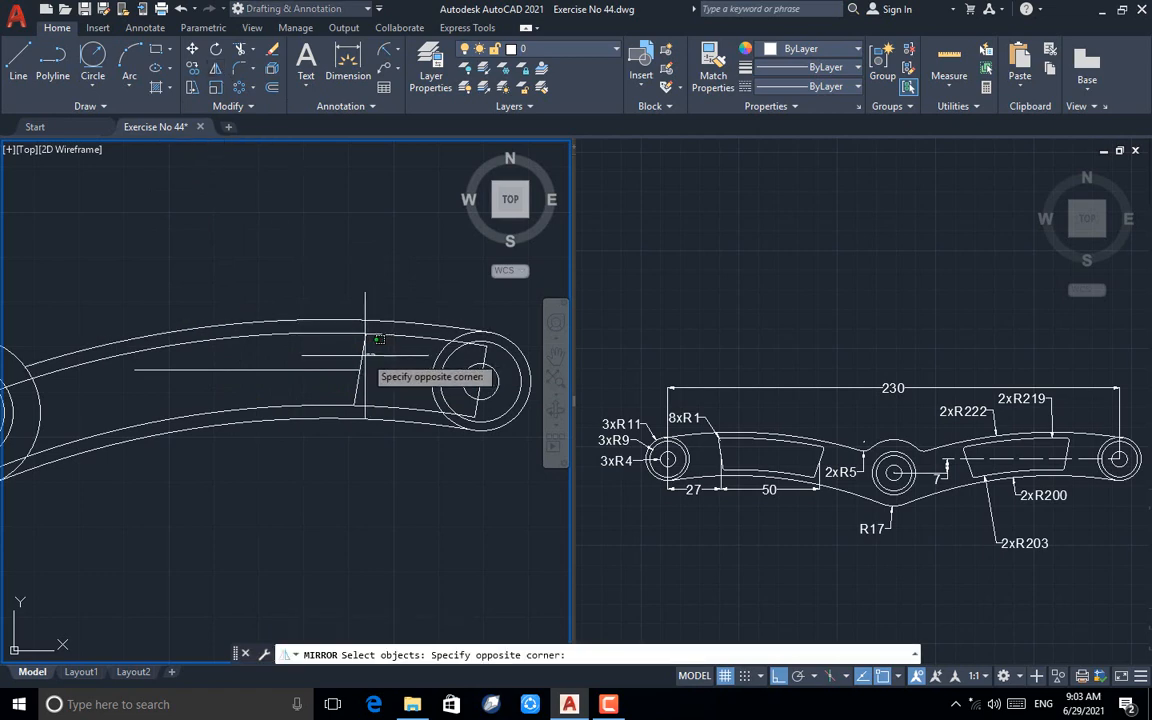
{"action": "left_click", "coordinate": [351, 352]}
{"action": "key", "text": "Return"}
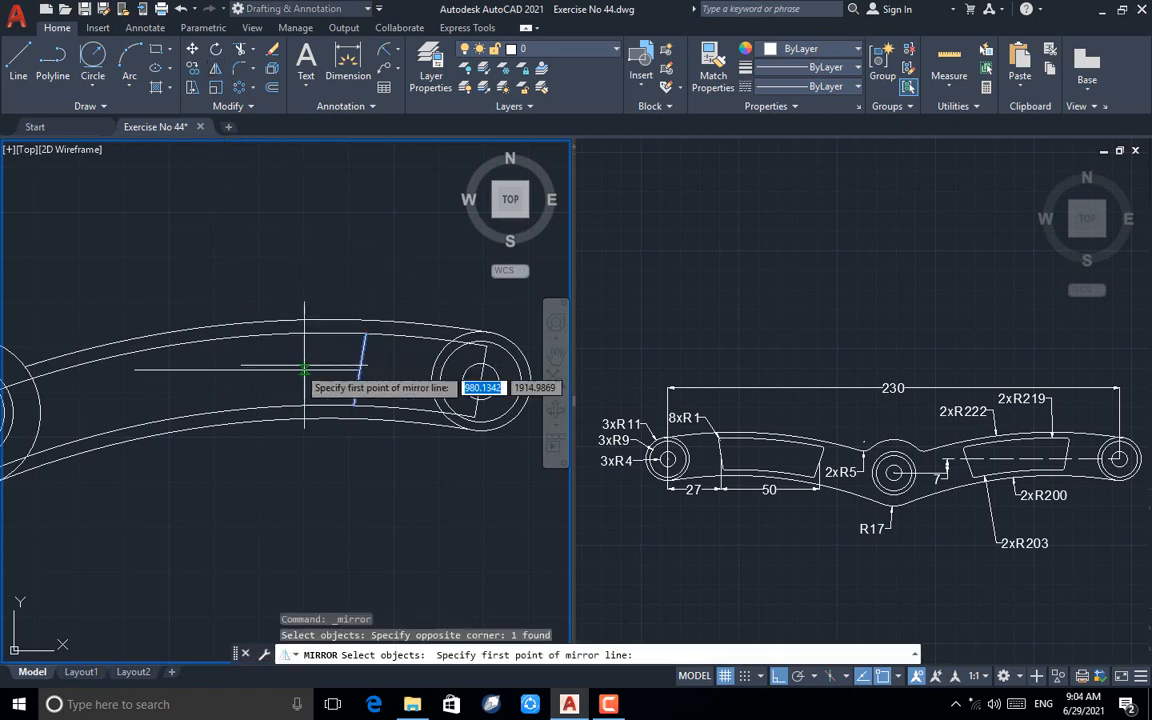
{"action": "left_click", "coordinate": [245, 368]}
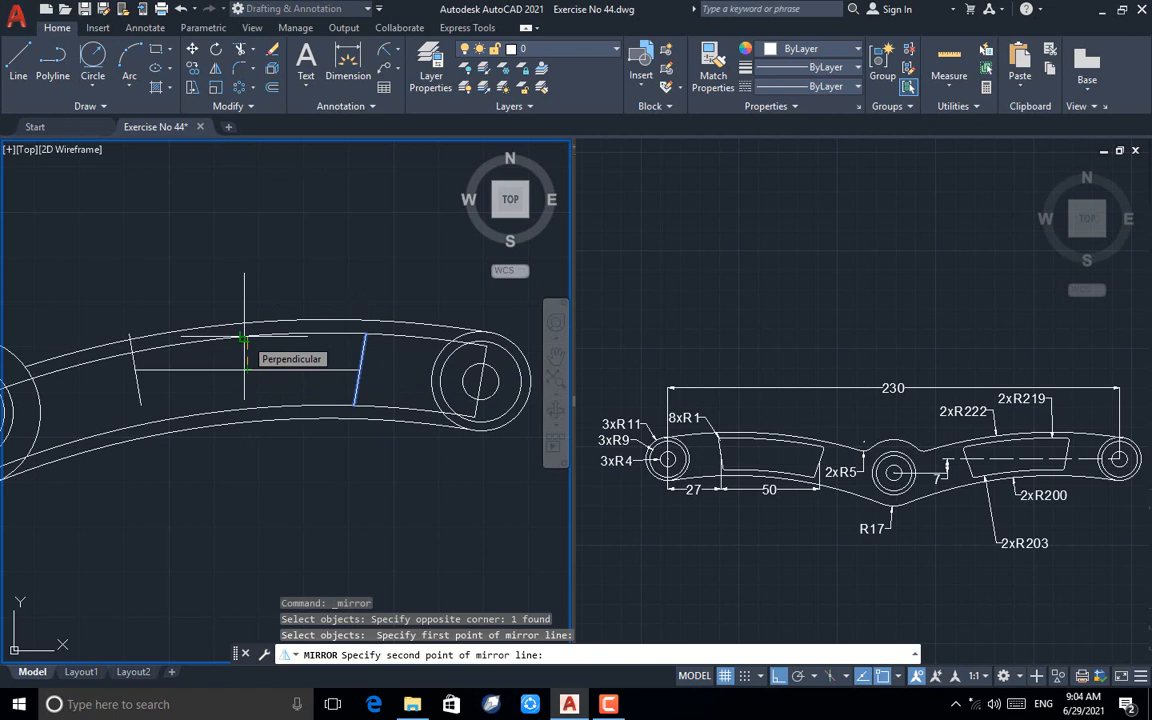
{"action": "left_click", "coordinate": [244, 339]}
{"action": "key", "text": "Return"}
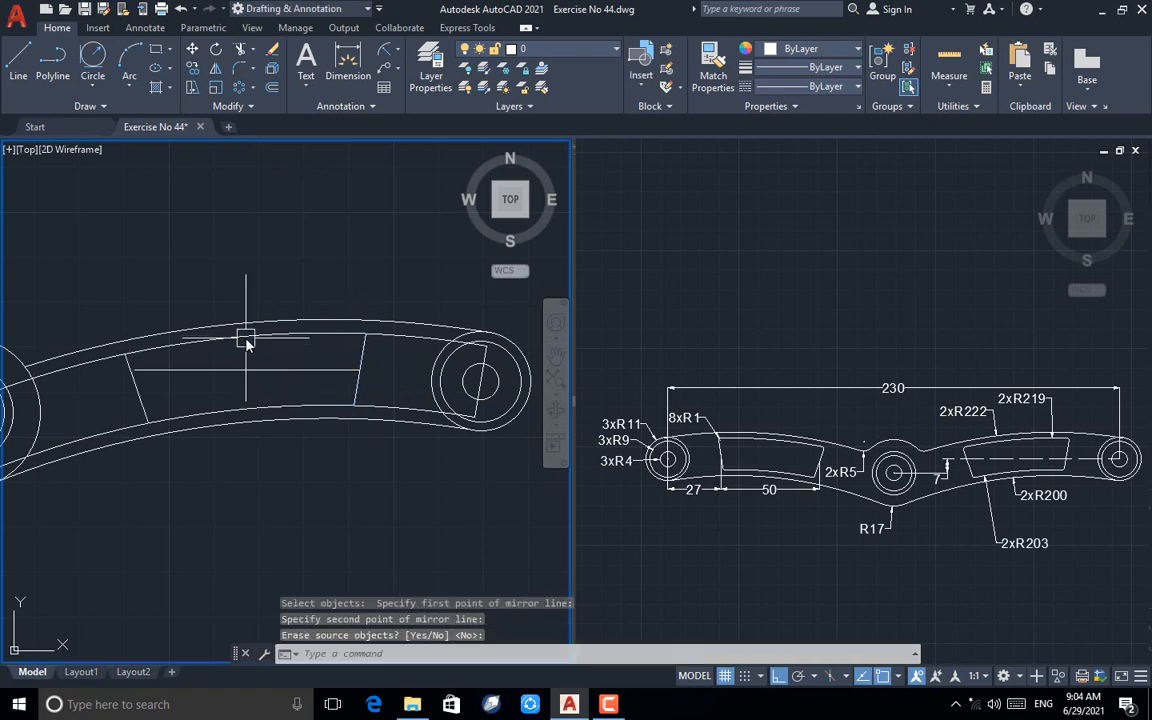
{"action": "left_click", "coordinate": [242, 370]}
{"action": "key", "text": "Delete"}
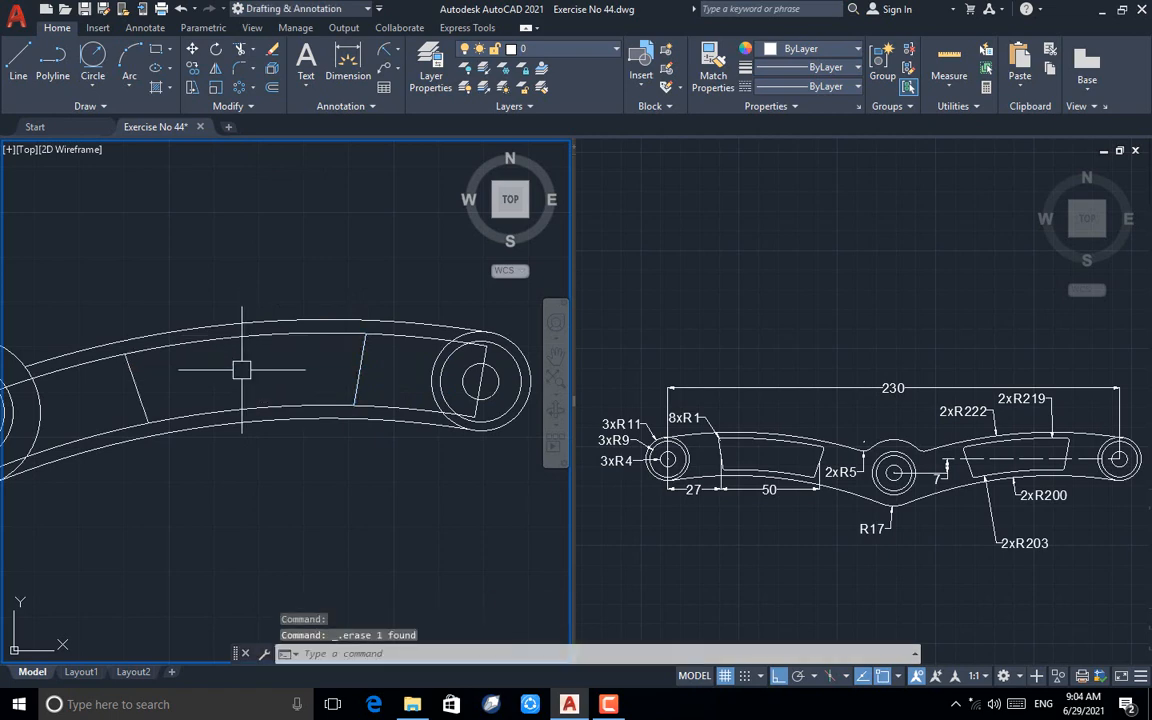
- Trim both inner arcs between the slot's right side and the right-end circle
{"action": "scroll", "coordinate": [321, 411], "scroll_direction": "down", "scroll_amount": 2}
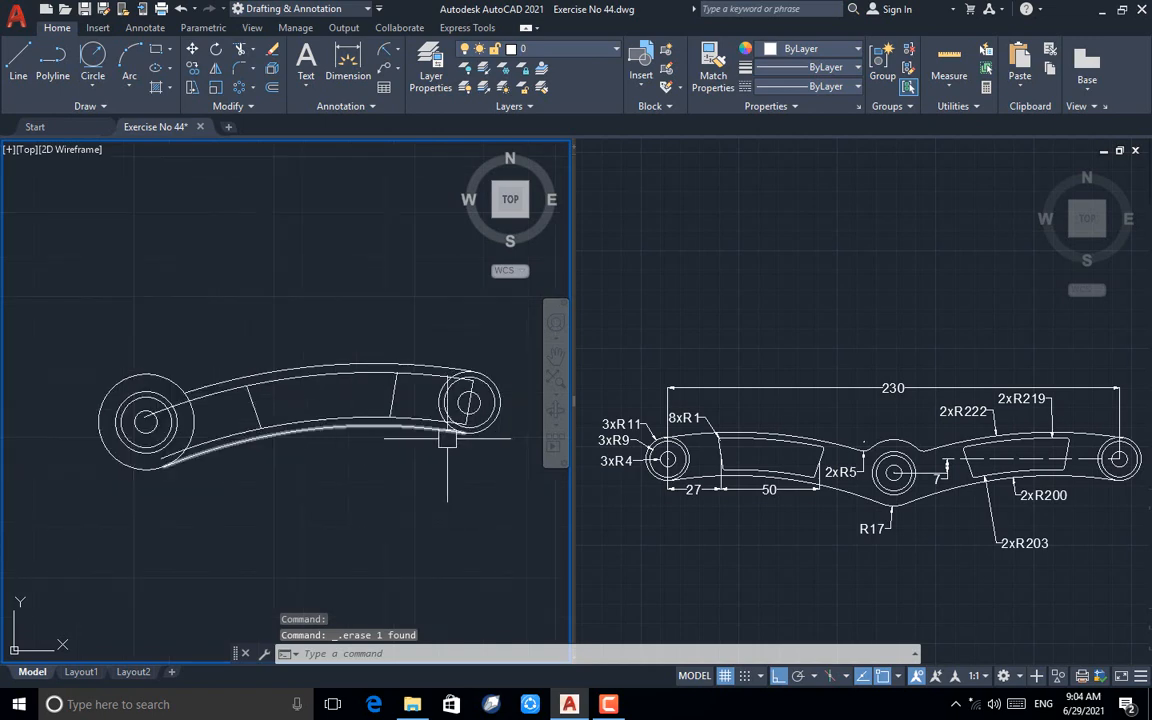
{"action": "scroll", "coordinate": [408, 414], "scroll_direction": "up", "scroll_amount": 3}
{"action": "type", "text": "tr"}
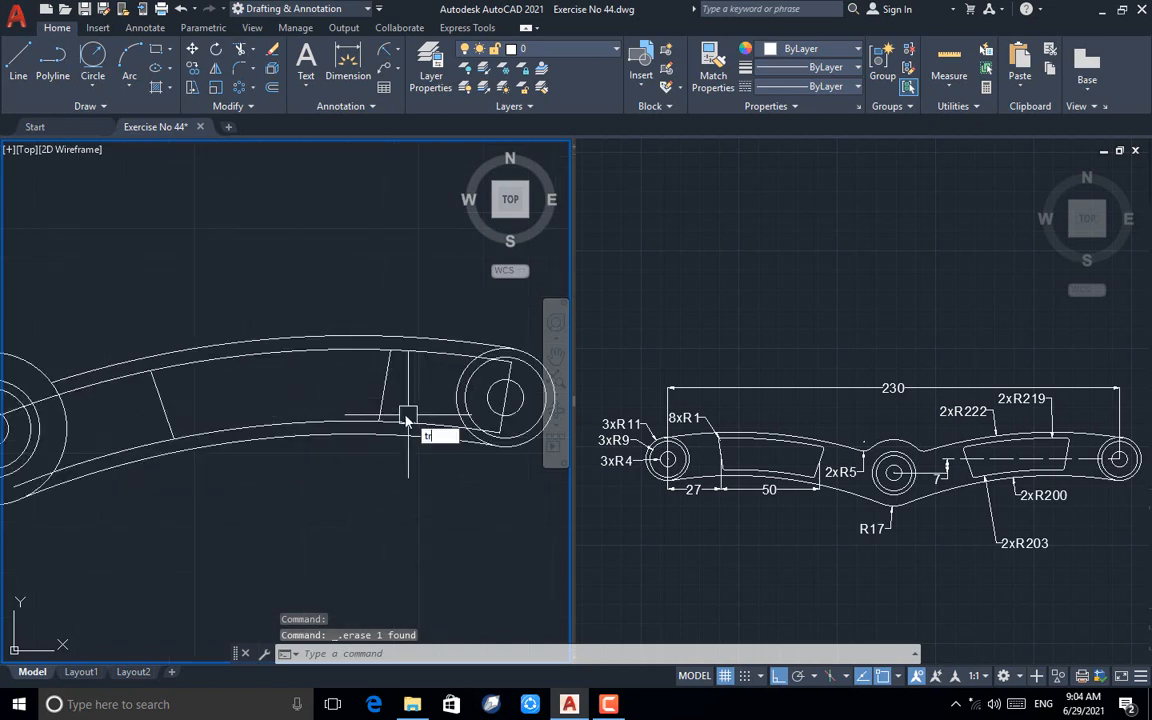
{"action": "key", "text": "Return"}
{"action": "scroll", "coordinate": [430, 360], "scroll_direction": "up", "scroll_amount": 3}
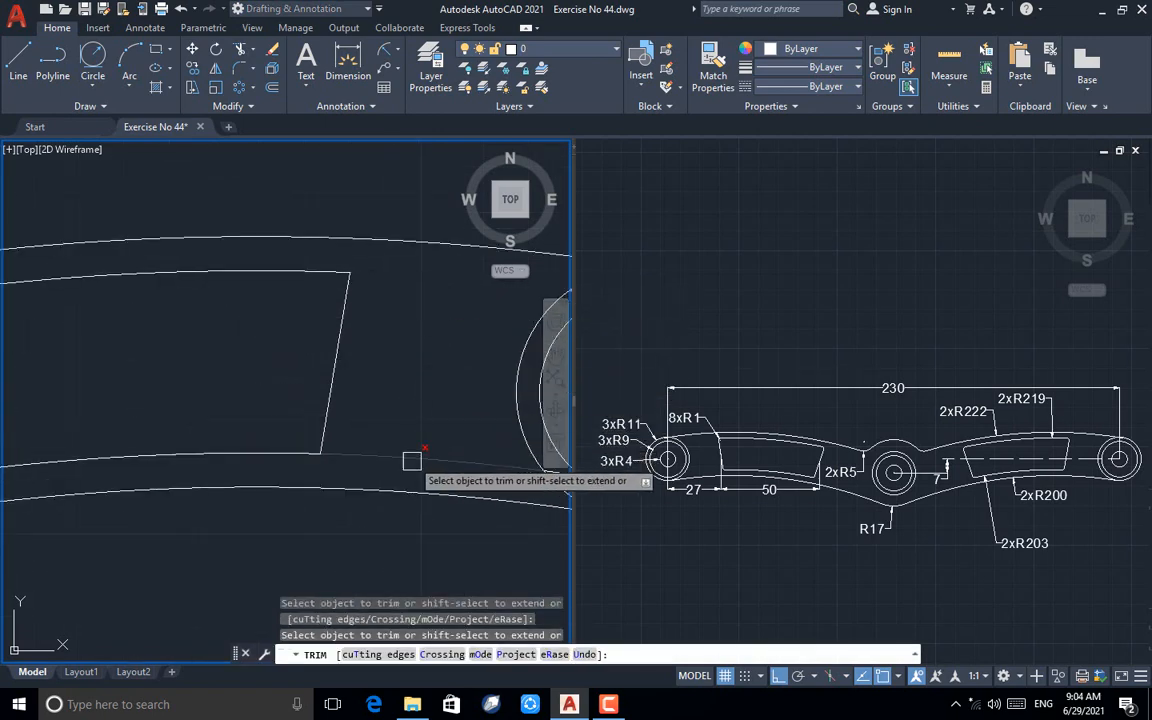
{"action": "scroll", "coordinate": [373, 450], "scroll_direction": "down", "scroll_amount": 3}
{"action": "key", "text": "Escape"}
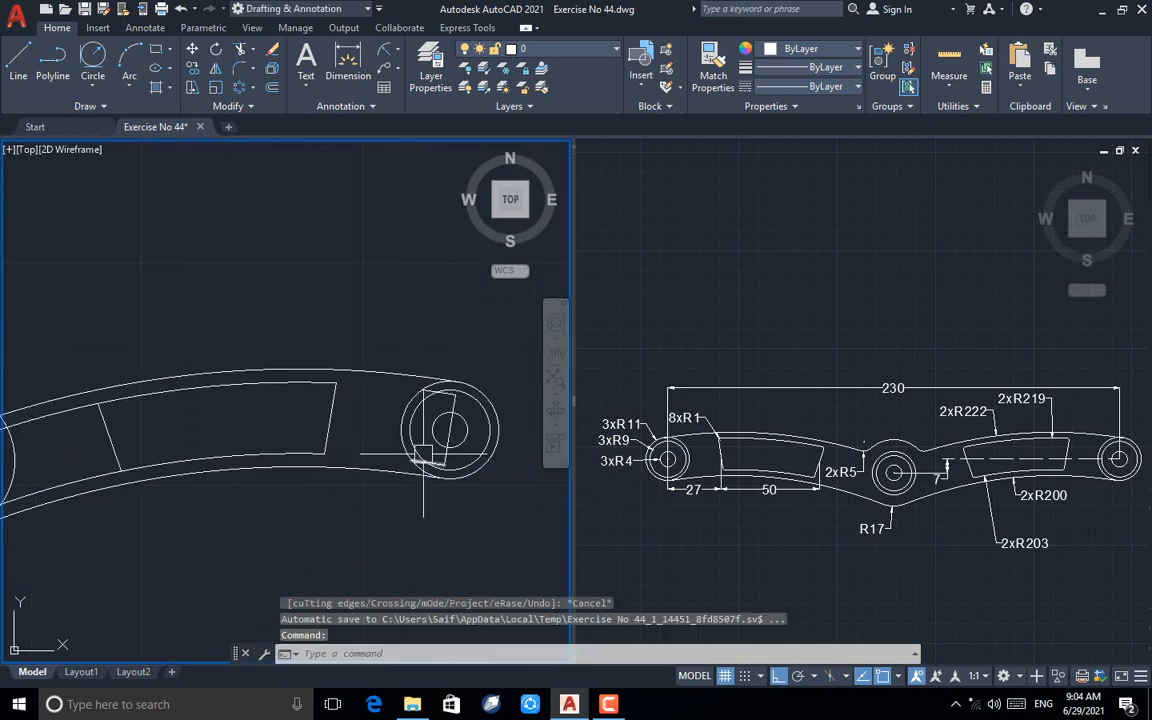
- Erase the slanted line and the two leftover arc pieces inside the right-end circles
{"action": "scroll", "coordinate": [441, 451], "scroll_direction": "up", "scroll_amount": 4}
{"action": "left_click", "coordinate": [439, 481]}
{"action": "left_click", "coordinate": [450, 473]}
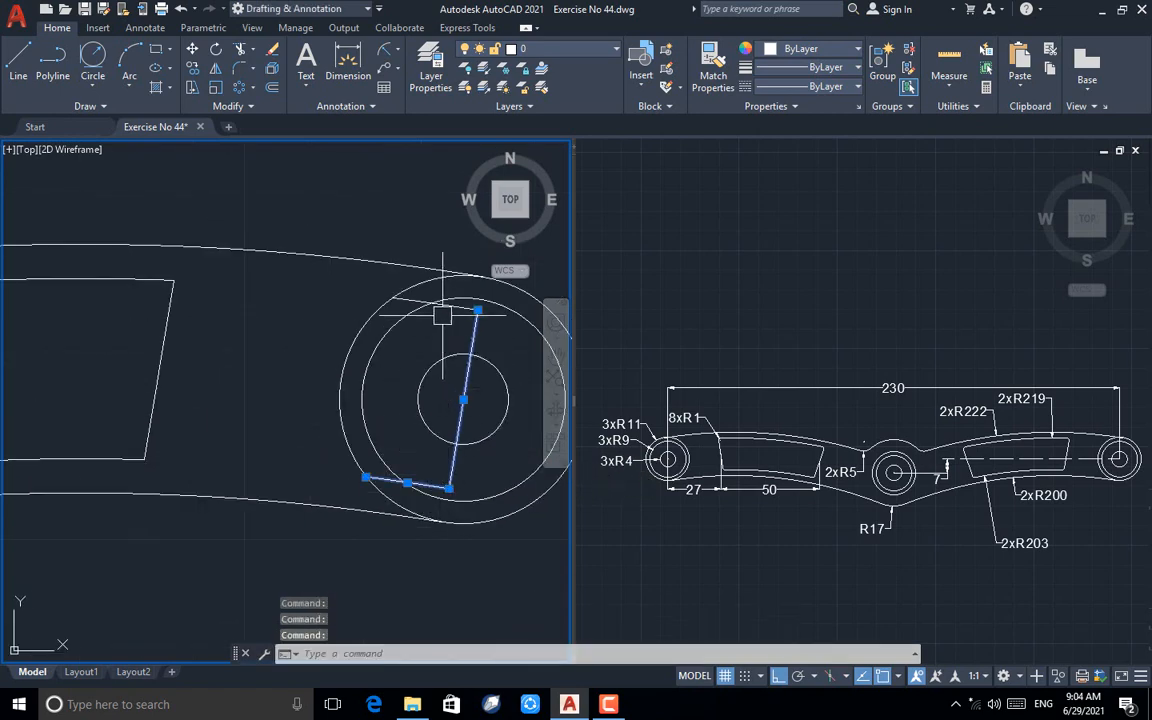
{"action": "key", "text": "Delete"}
{"action": "scroll", "coordinate": [450, 345], "scroll_direction": "down", "scroll_amount": 4}
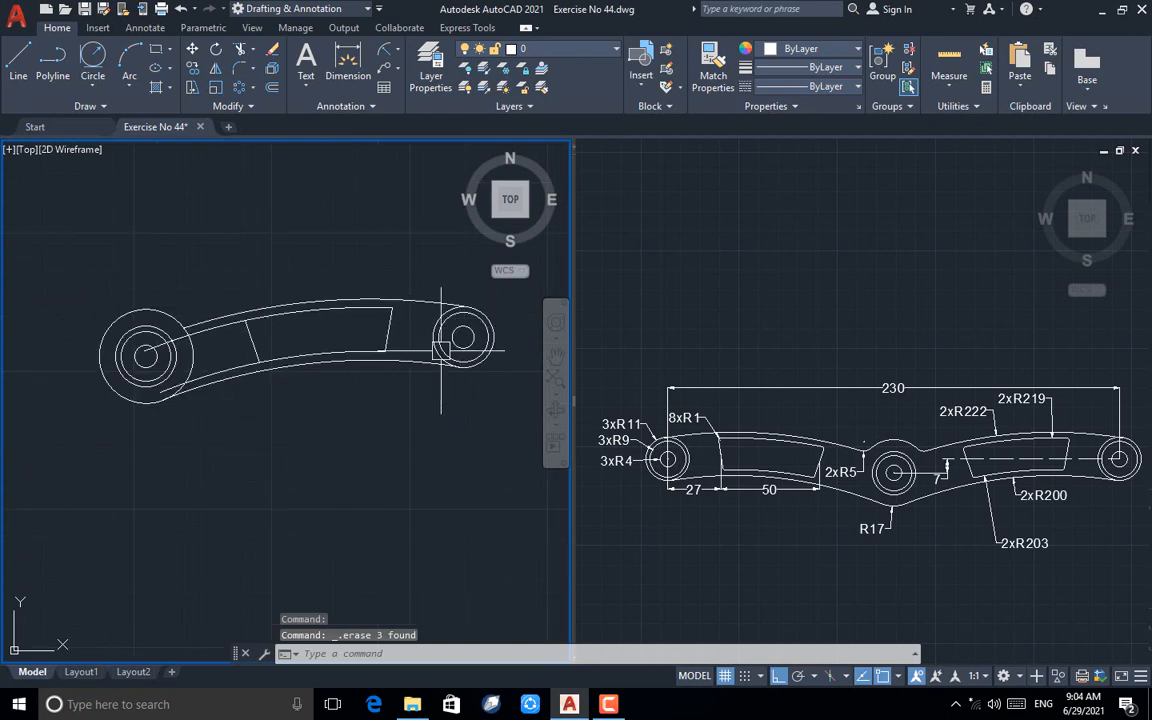
- Trim both inner arcs between the slot's left side and the middle radius 17 circle
{"action": "scroll", "coordinate": [179, 355], "scroll_direction": "up", "scroll_amount": 4}
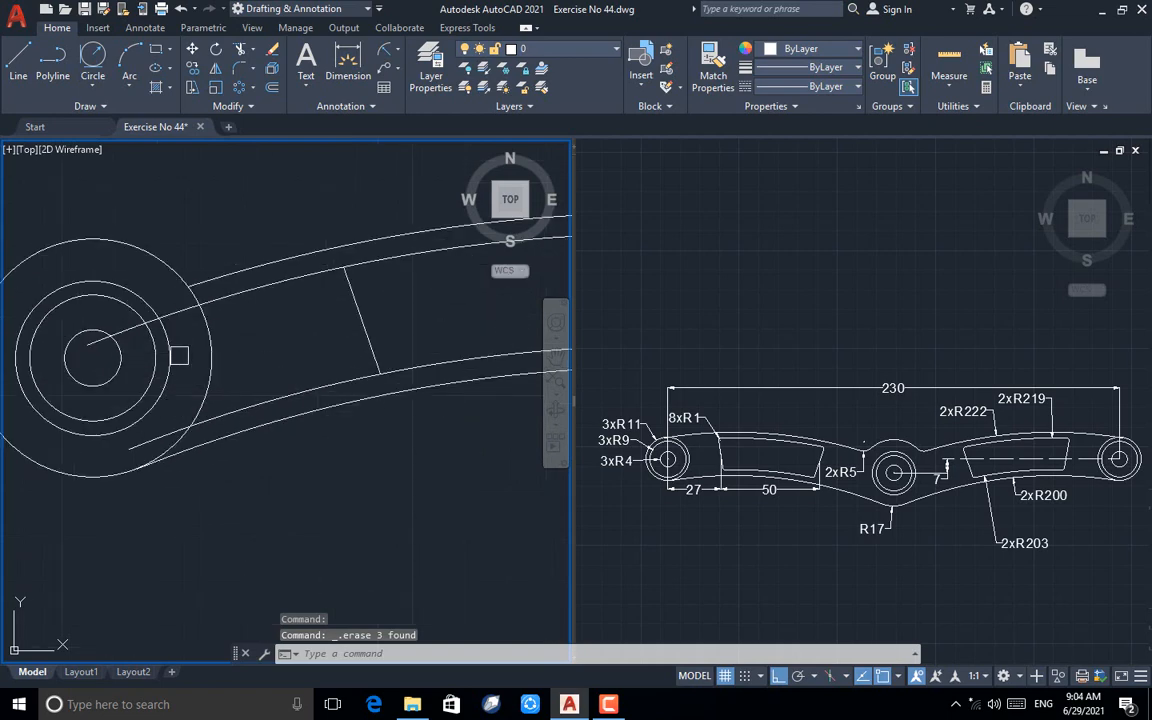
{"action": "type", "text": "tr"}
{"action": "key", "text": "Return"}
{"action": "left_click", "coordinate": [245, 298]}
{"action": "left_click", "coordinate": [265, 408]}
{"action": "key", "text": "Escape"}
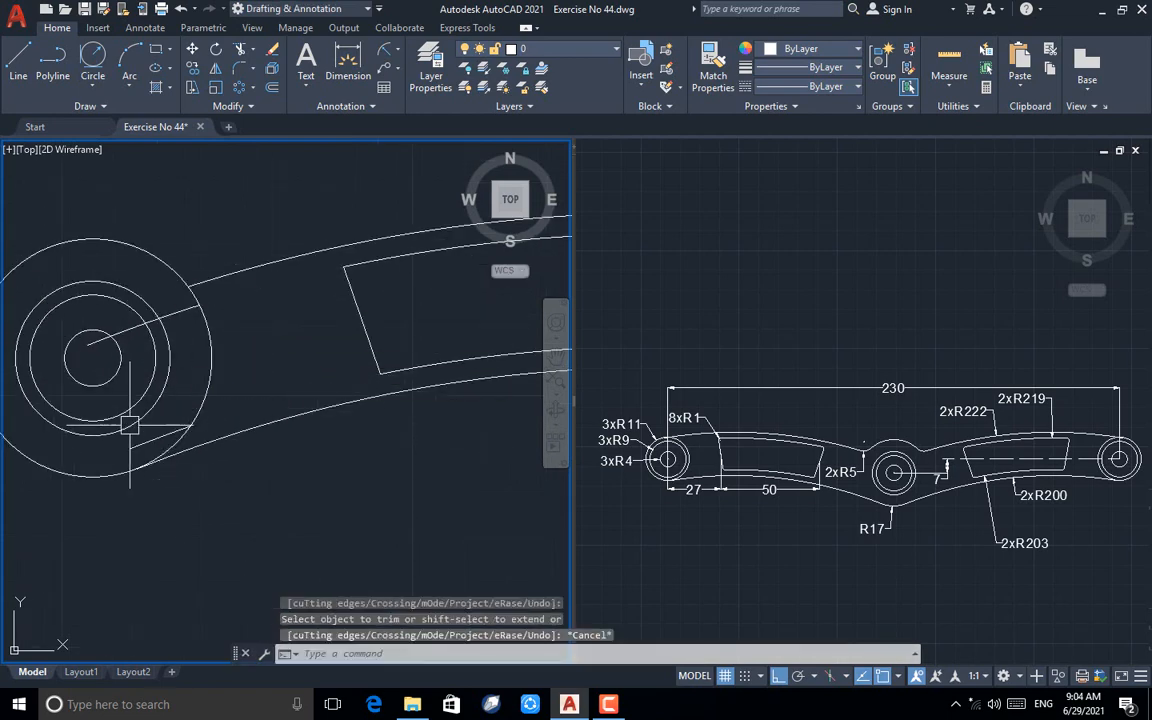
- Erase the two leftover arc pieces inside the middle radius 17 circle
{"action": "left_click", "coordinate": [160, 438]}
{"action": "left_click", "coordinate": [155, 322]}
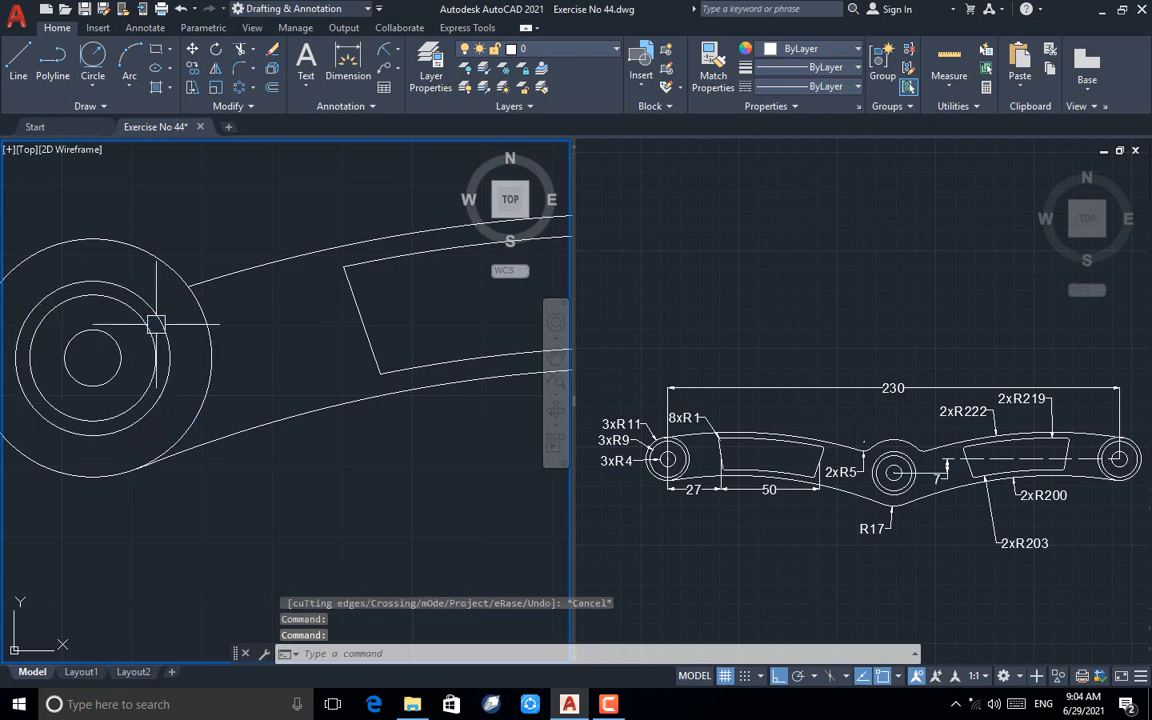
{"action": "key", "text": "Delete"}
{"action": "scroll", "coordinate": [148, 335], "scroll_direction": "down", "scroll_amount": 5}
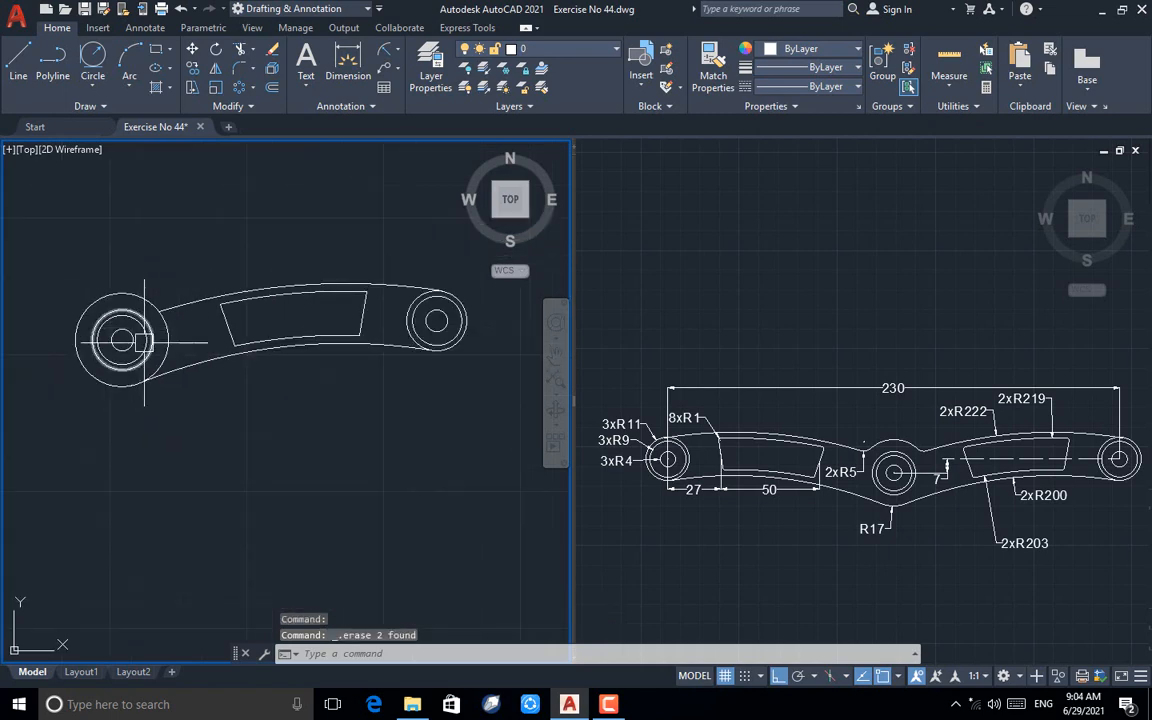
- Fillet the corner between the outermost middle circle and the right arm's upper outer arc with a radius of 5
{"action": "scroll", "coordinate": [162, 305], "scroll_direction": "up", "scroll_amount": 3}
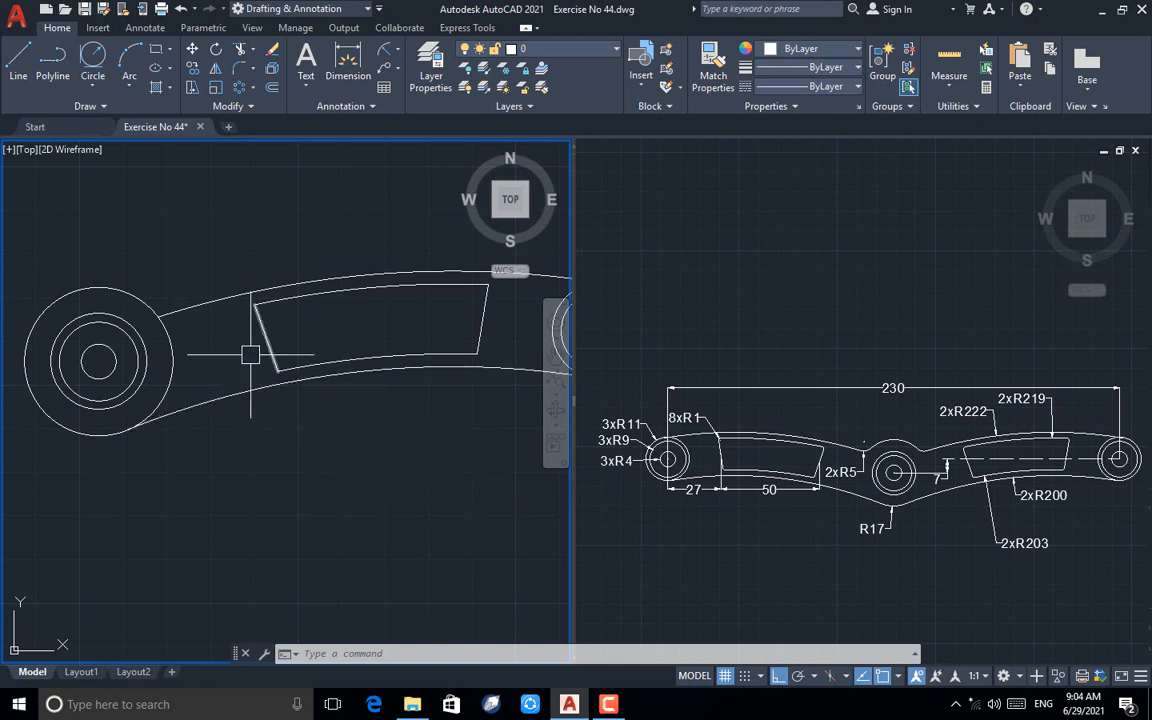
{"action": "left_click", "coordinate": [238, 72]}
{"action": "left_click", "coordinate": [561, 655]}
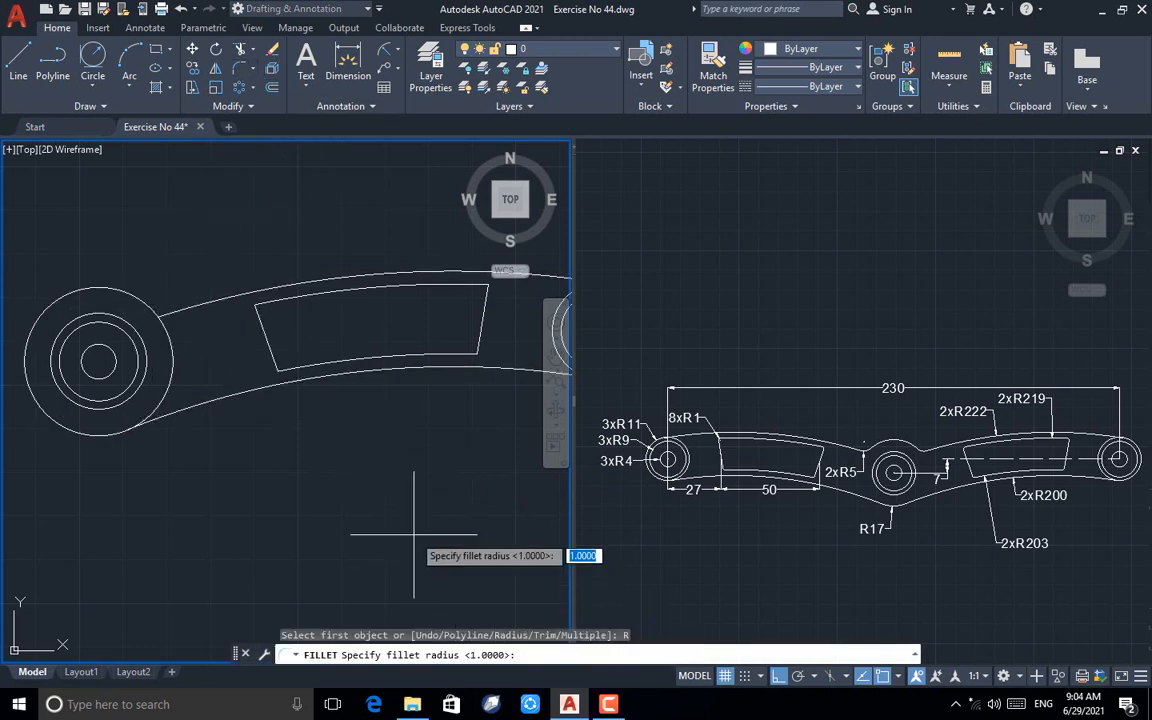
{"action": "key", "text": "Return"}
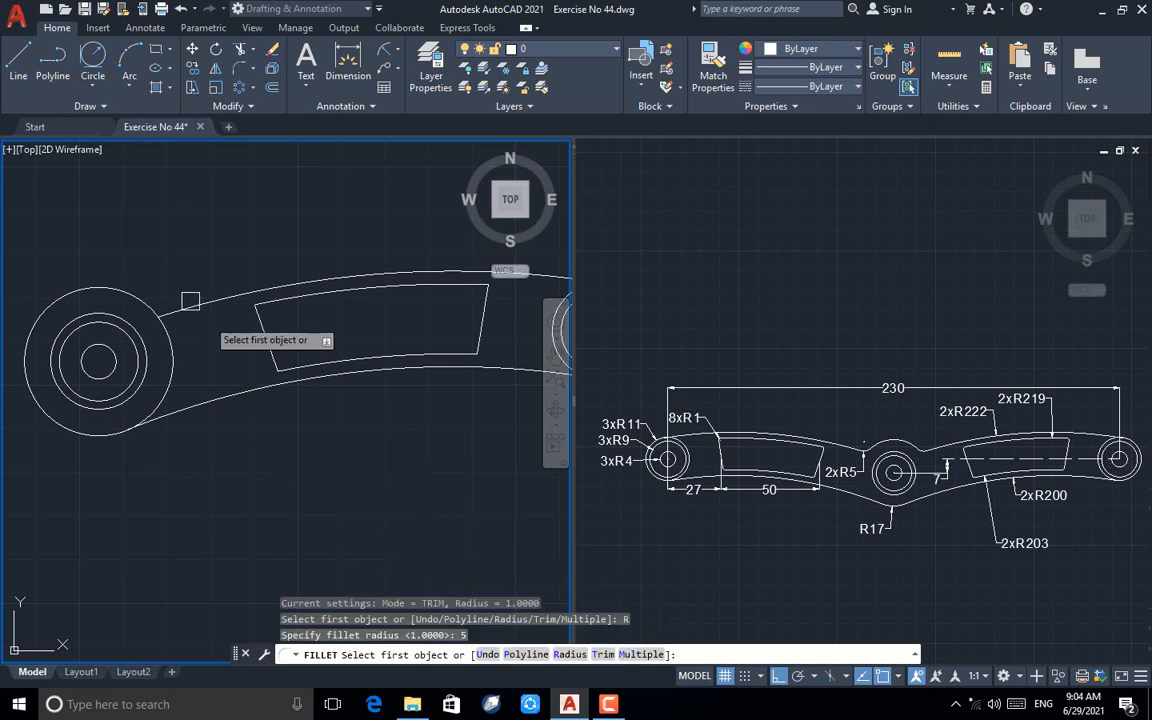
{"action": "left_click", "coordinate": [235, 300]}
{"action": "key", "text": "Escape"}
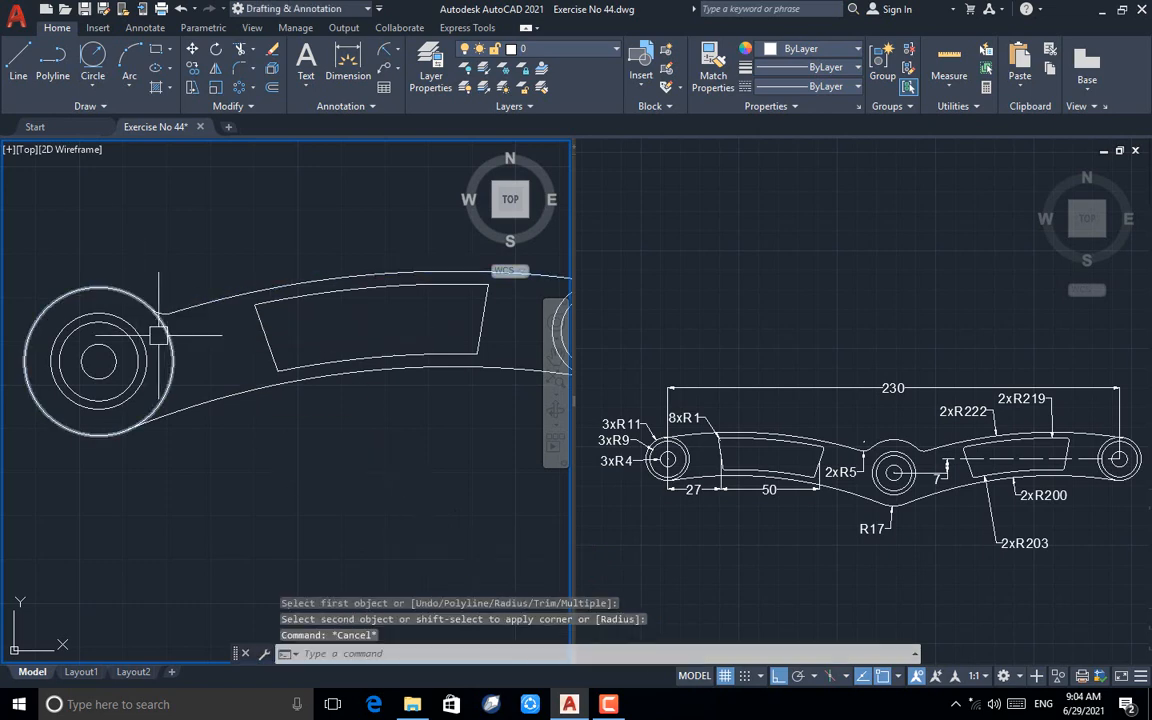
- Mirror the right arm's outer arcs, fillet and slot outline about the vertical line through the middle circle's centre, keeping the source objects
{"action": "scroll", "coordinate": [172, 320], "scroll_direction": "up", "scroll_amount": 2}
{"action": "left_click", "coordinate": [159, 311]}
{"action": "left_click", "coordinate": [199, 301]}
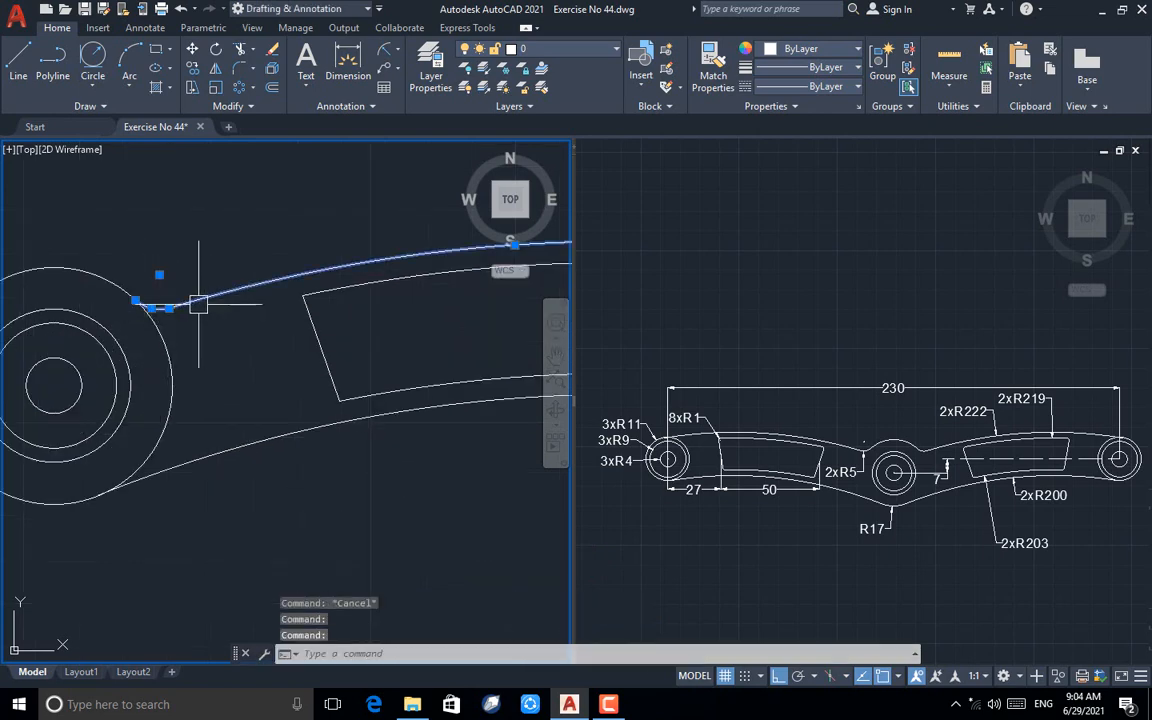
{"action": "scroll", "coordinate": [135, 296], "scroll_direction": "down", "scroll_amount": 2}
{"action": "left_click", "coordinate": [206, 386]}
{"action": "left_click", "coordinate": [252, 330]}
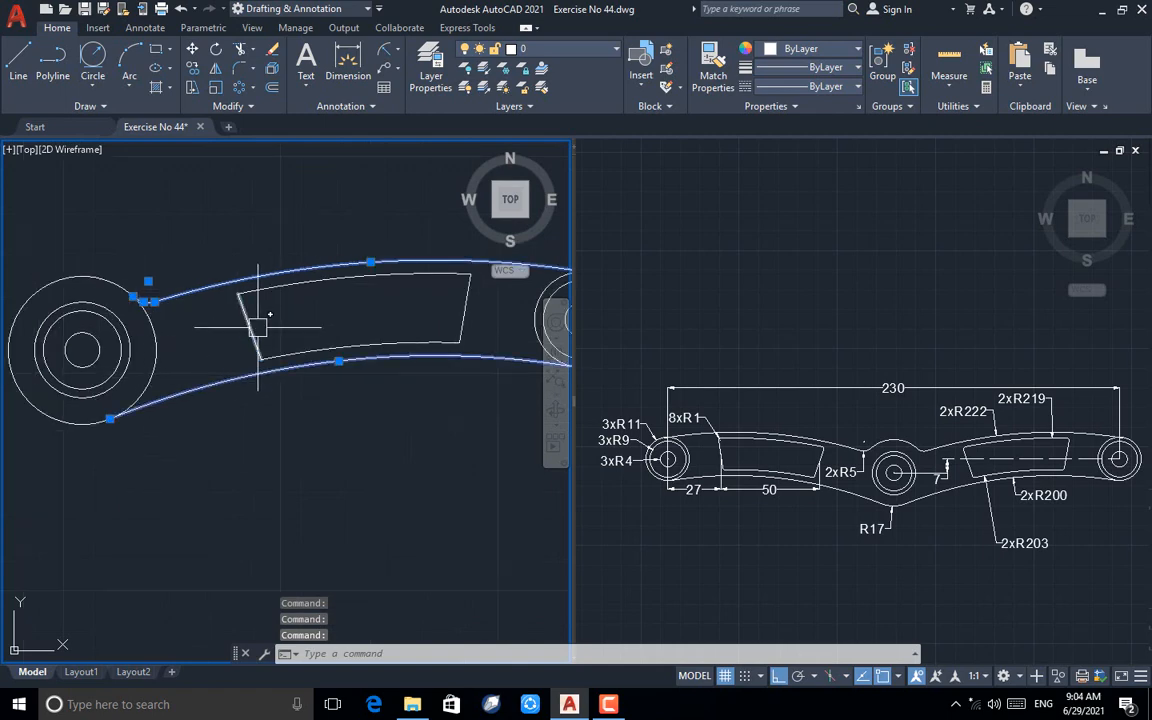
{"action": "left_click", "coordinate": [307, 358]}
{"action": "left_click", "coordinate": [293, 288]}
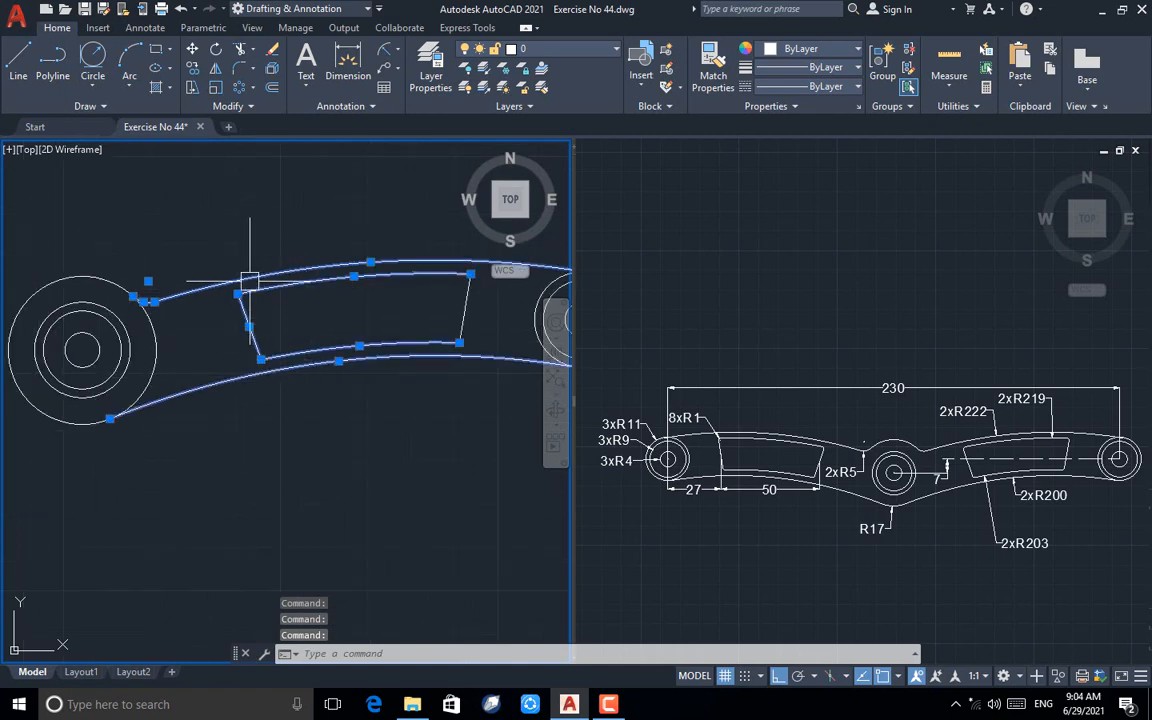
{"action": "scroll", "coordinate": [243, 284], "scroll_direction": "down", "scroll_amount": 3}
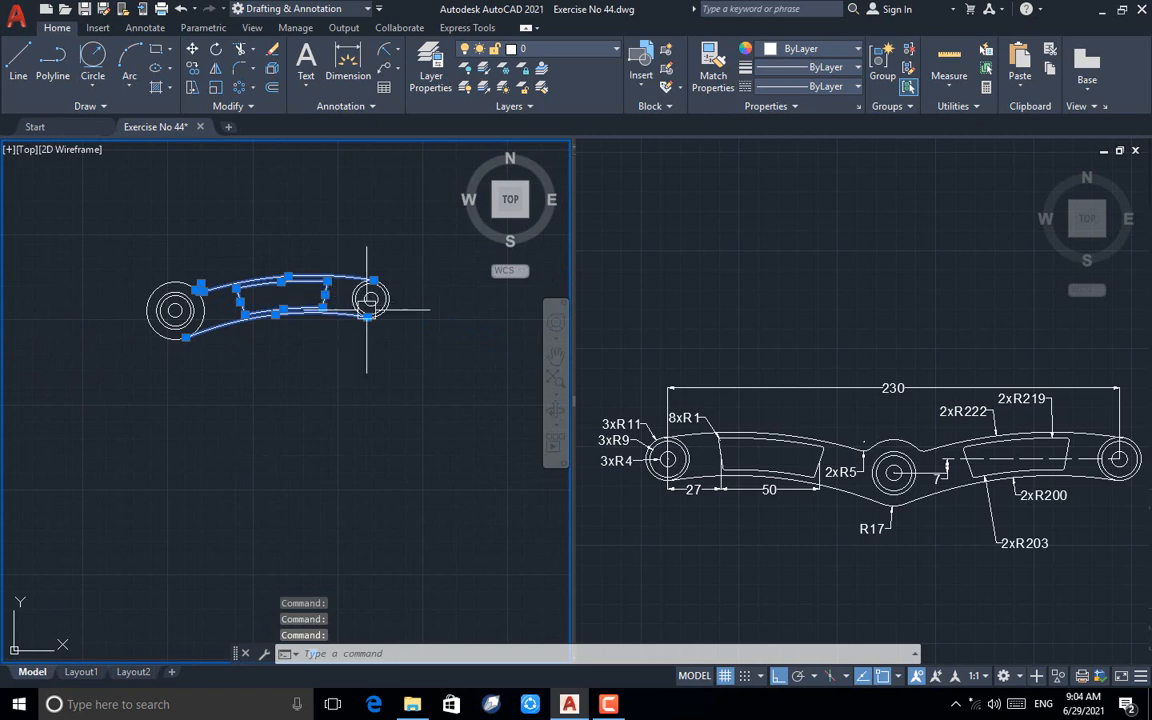
{"action": "scroll", "coordinate": [434, 316], "scroll_direction": "down", "scroll_amount": 2}
{"action": "scroll", "coordinate": [234, 300], "scroll_direction": "up", "scroll_amount": 2}
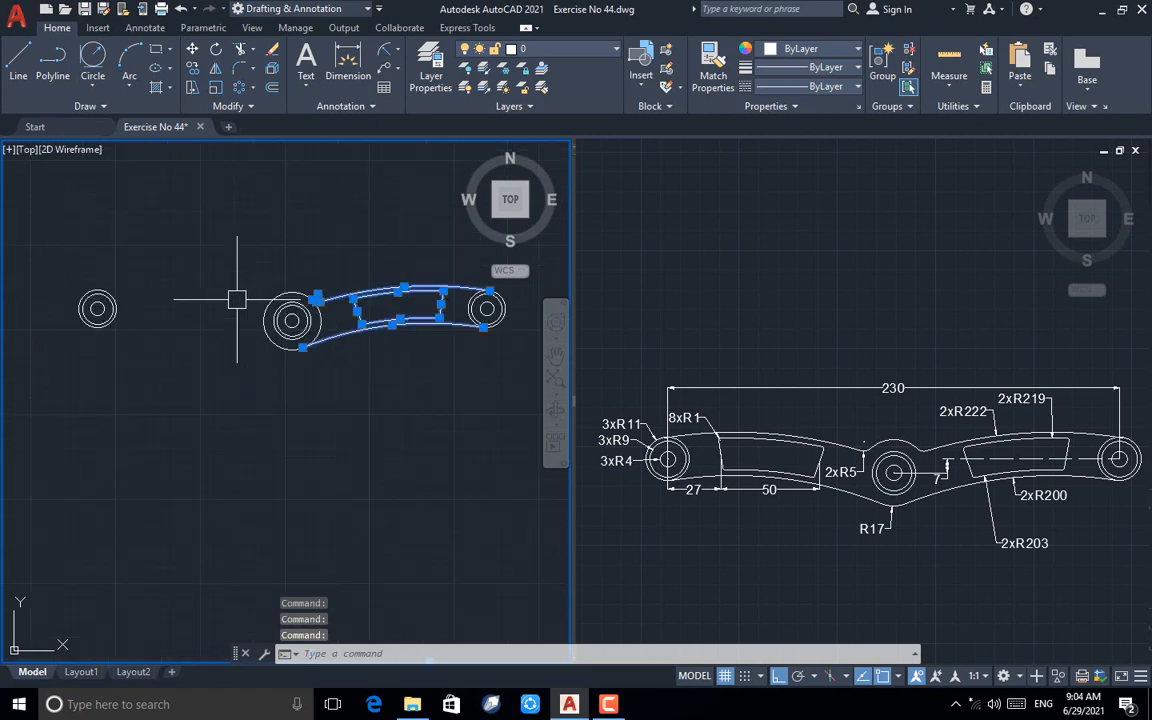
{"action": "left_click", "coordinate": [215, 68]}
{"action": "scroll", "coordinate": [208, 245], "scroll_direction": "up", "scroll_amount": 4}
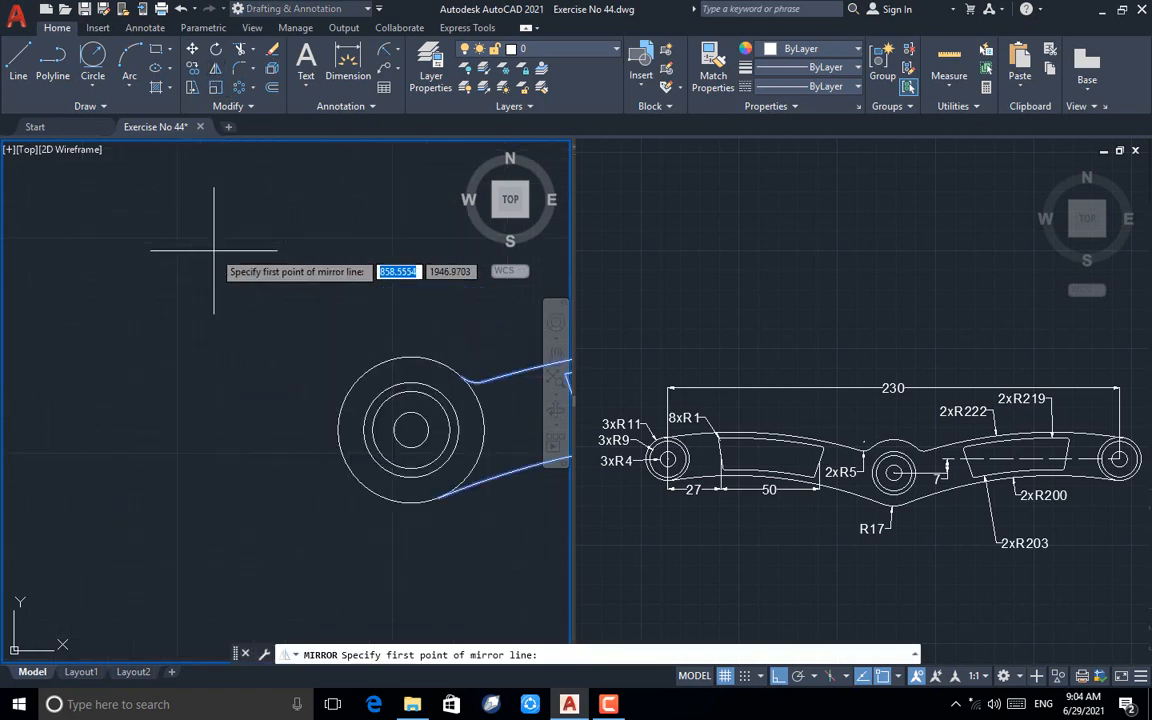
{"action": "left_click", "coordinate": [412, 430]}
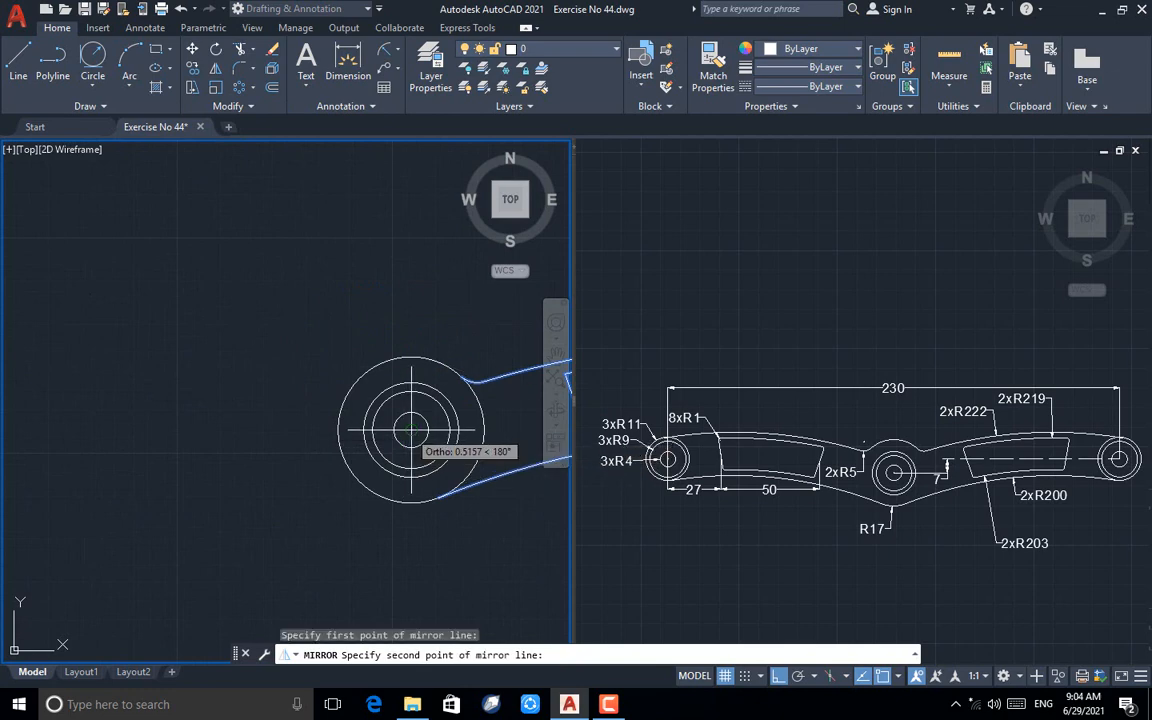
{"action": "left_click", "coordinate": [412, 356]}
{"action": "scroll", "coordinate": [413, 354], "scroll_direction": "down", "scroll_amount": 5}
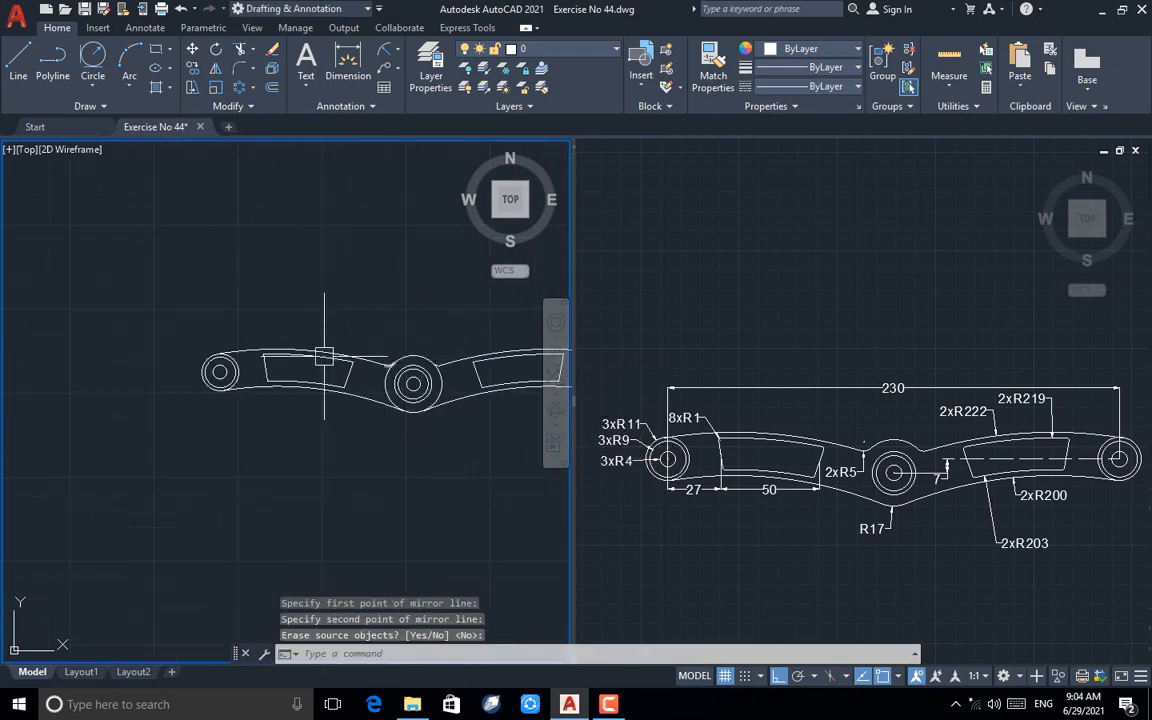
{"action": "scroll", "coordinate": [384, 369], "scroll_direction": "up", "scroll_amount": 2}
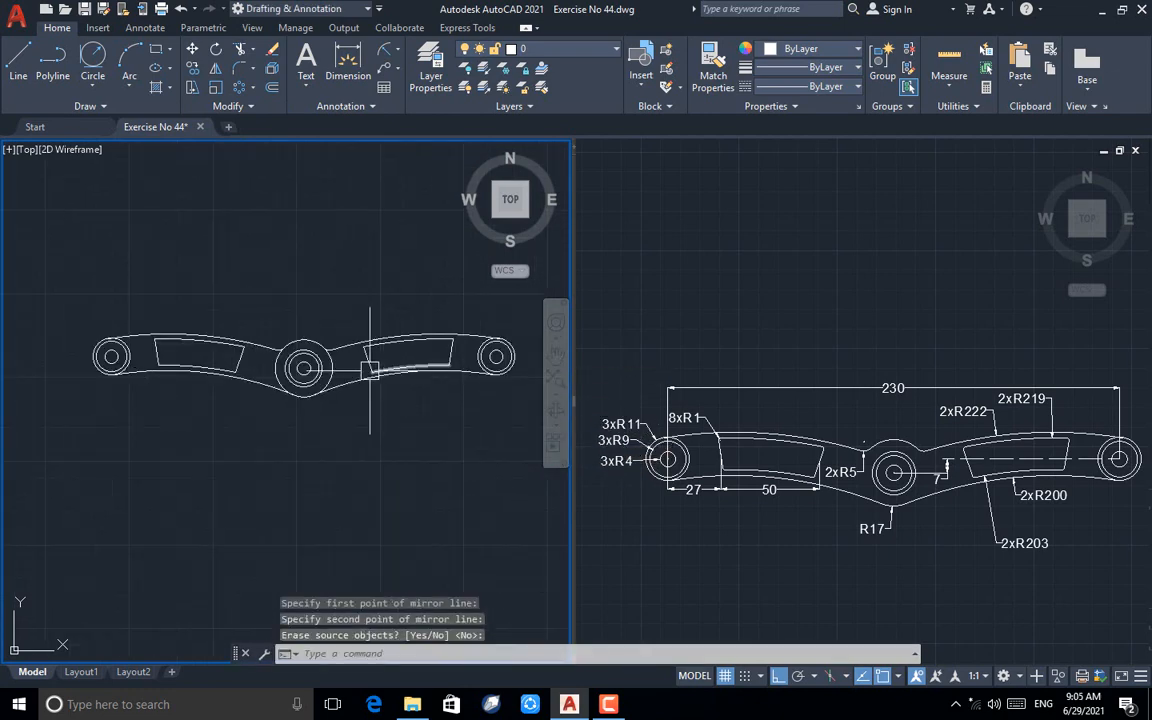
{"action": "key", "text": "Escape"}
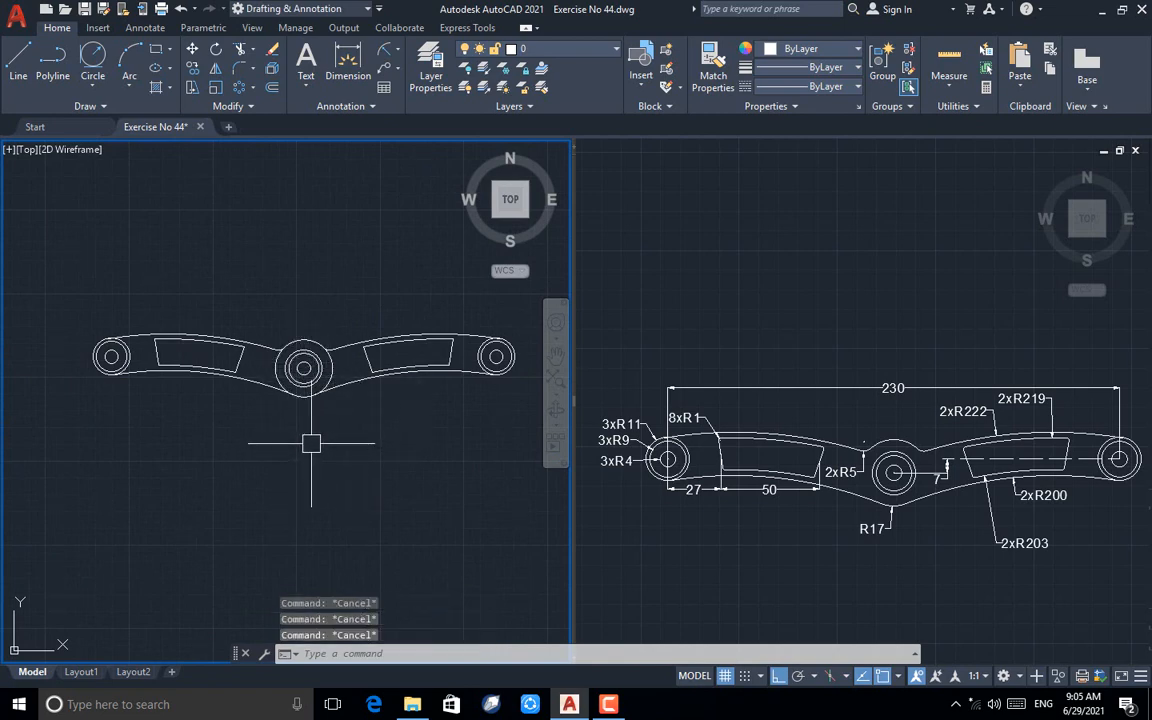
- Dimension the overall horizontal distance between the two end-circle centres, placing the dimension above the arm
{"action": "type", "text": "dim"}
{"action": "key", "text": "Return"}
{"action": "left_click", "coordinate": [111, 356]}
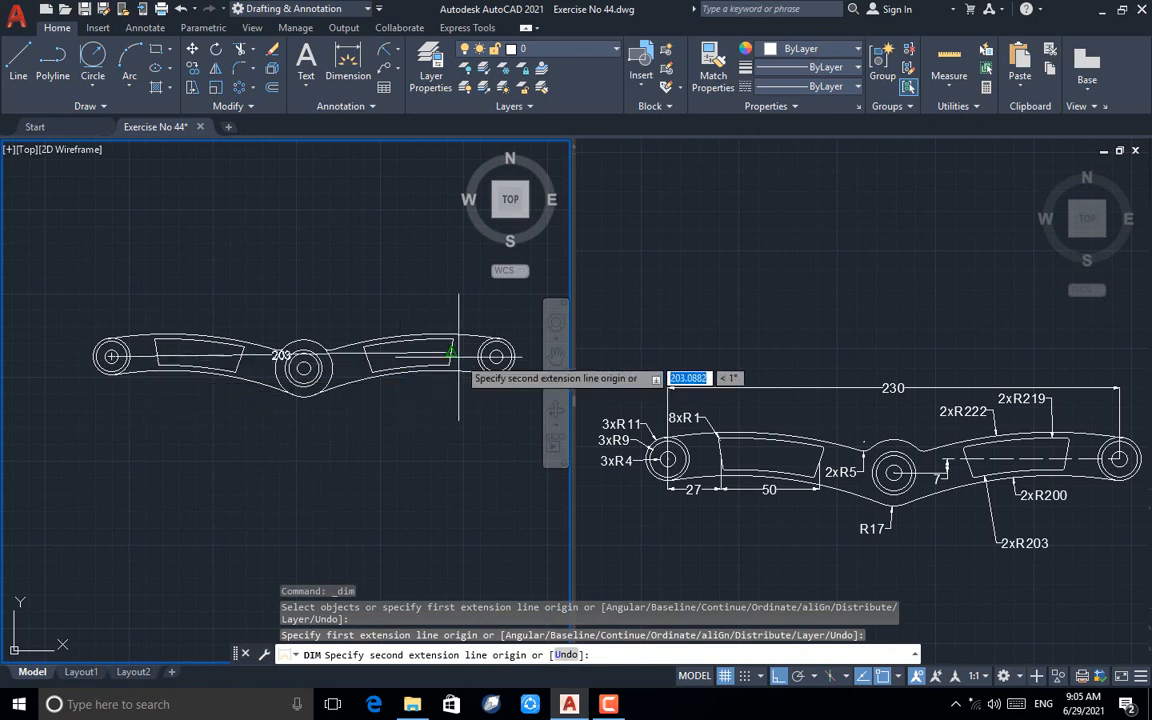
{"action": "left_click", "coordinate": [497, 355]}
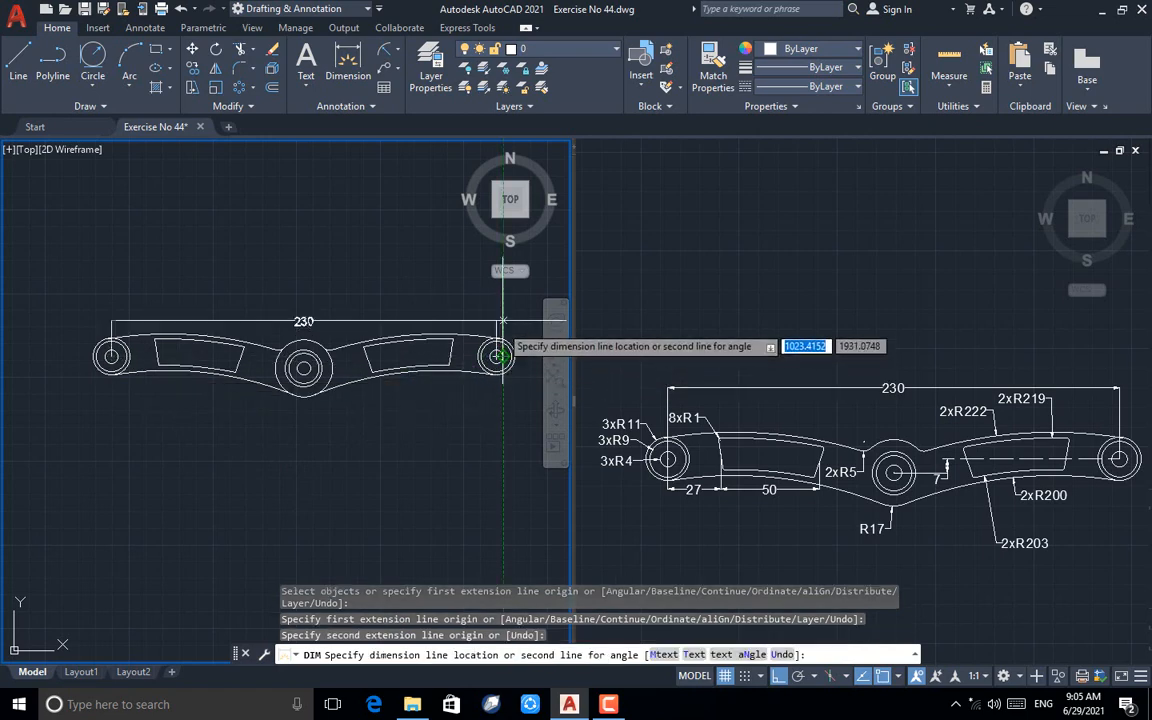
{"action": "left_click", "coordinate": [497, 297]}
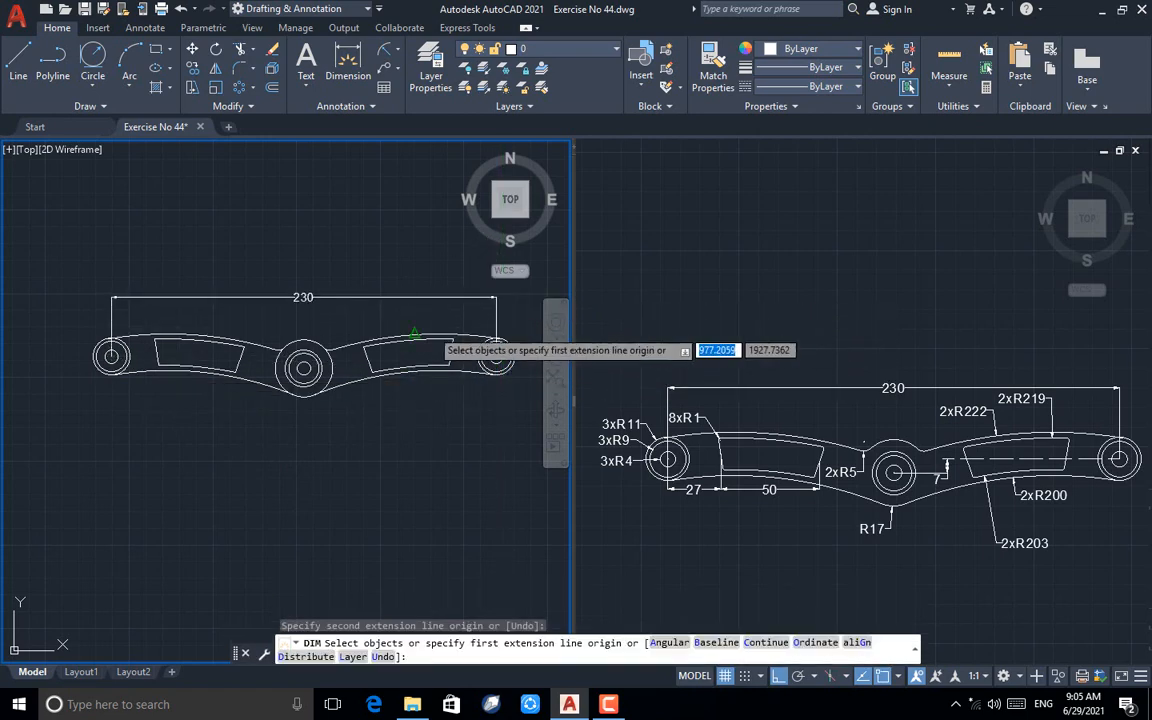
- Dimension below the left arm the distance from the end-circle centre to the slot's left side and the slot's mid-height length
{"action": "scroll", "coordinate": [99, 360], "scroll_direction": "up", "scroll_amount": 4}
{"action": "left_click", "coordinate": [130, 350]}
{"action": "left_click", "coordinate": [244, 341]}
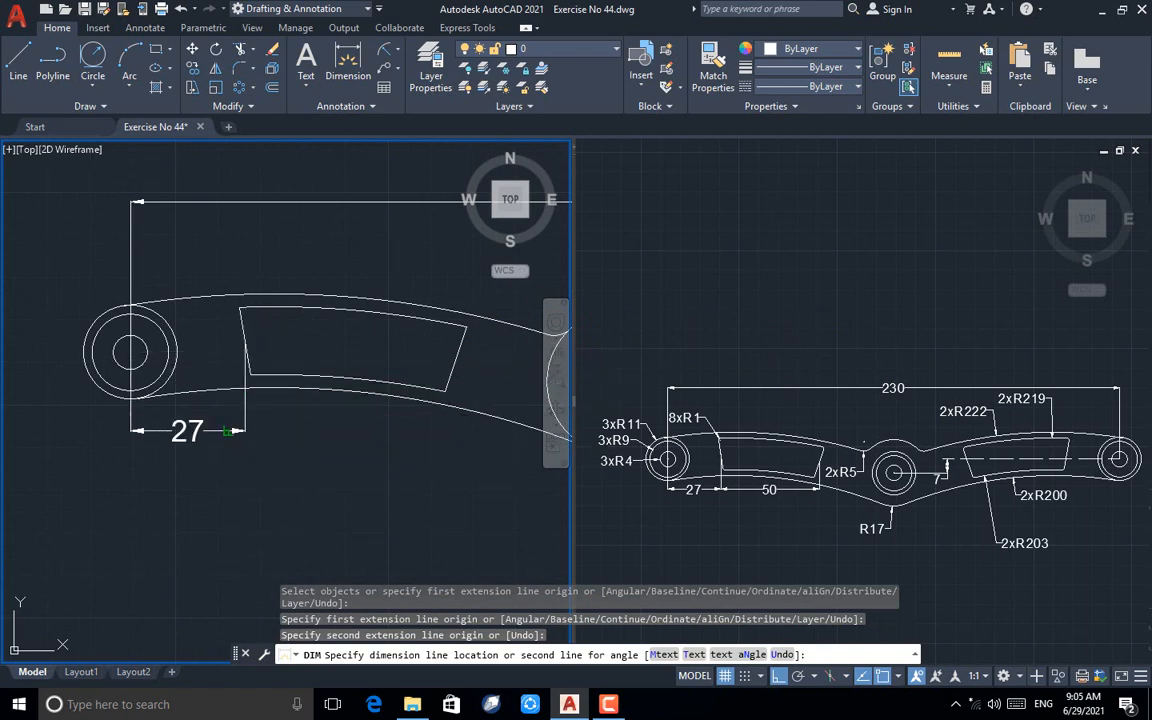
{"action": "left_click", "coordinate": [228, 430]}
{"action": "left_click", "coordinate": [244, 341]}
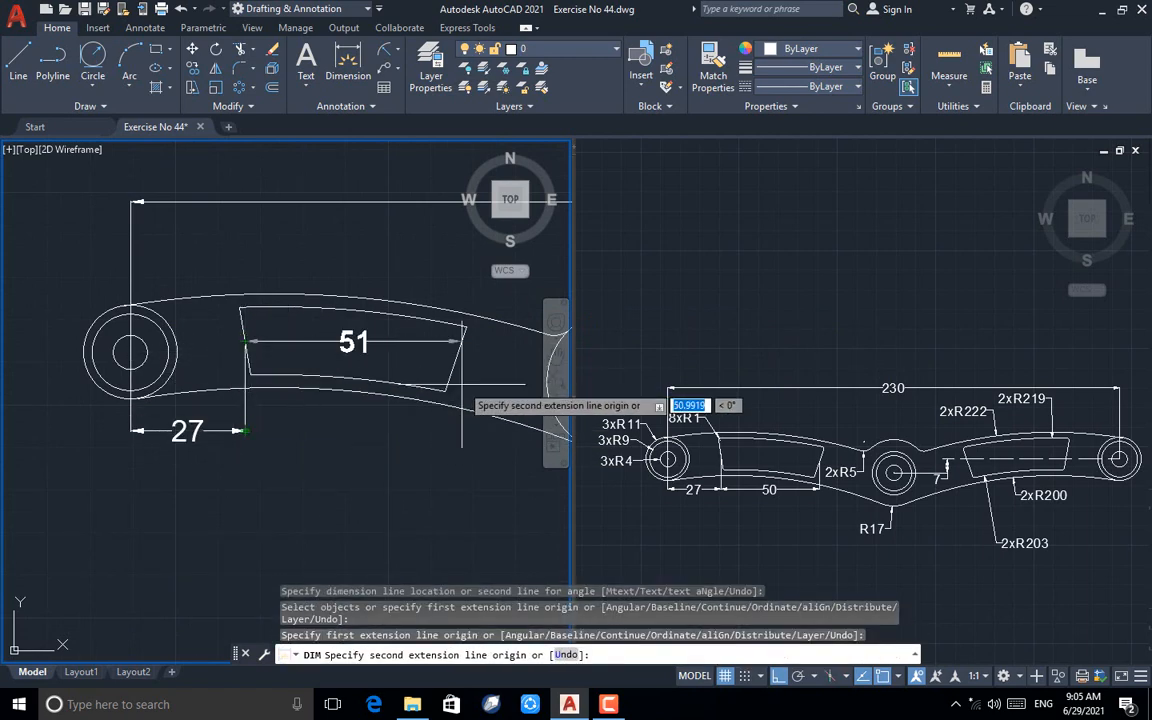
{"action": "left_click", "coordinate": [455, 358]}
{"action": "left_click", "coordinate": [404, 450]}
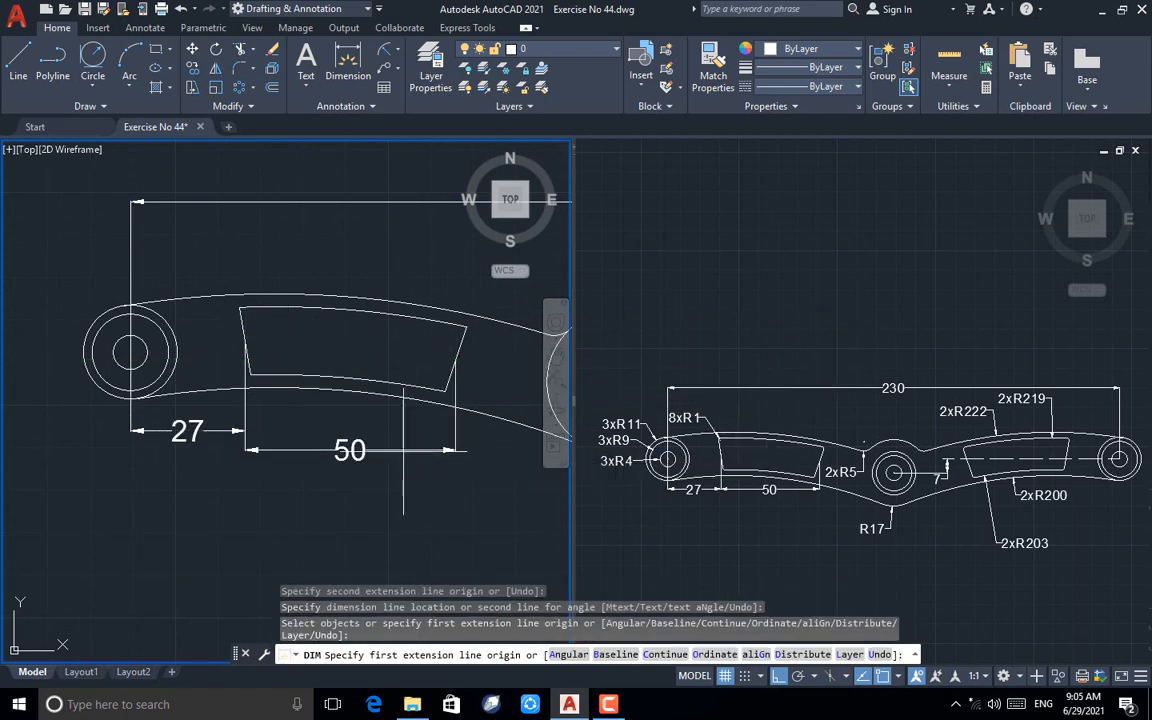
- Draw a horizontal line about 88 units long leftward from the right-end circle's centre and give it a dashed linetype
{"action": "scroll", "coordinate": [46, 443], "scroll_direction": "down", "scroll_amount": 2}
{"action": "left_click", "coordinate": [186, 363]}
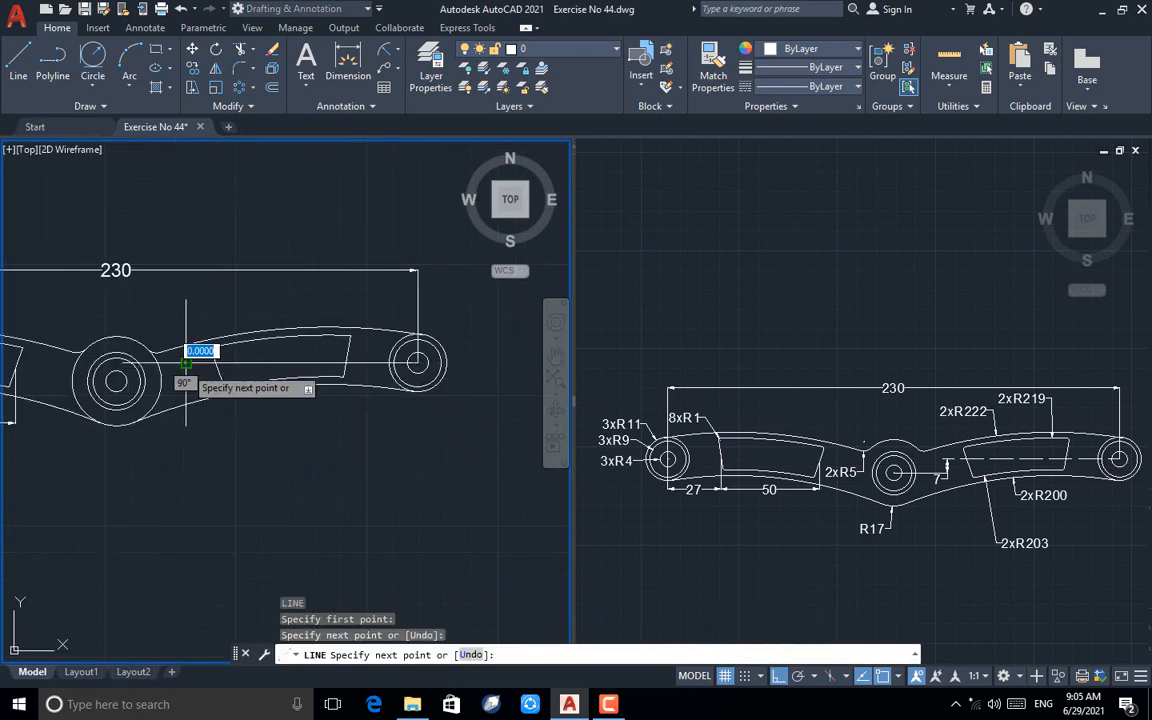
{"action": "key", "text": "Return"}
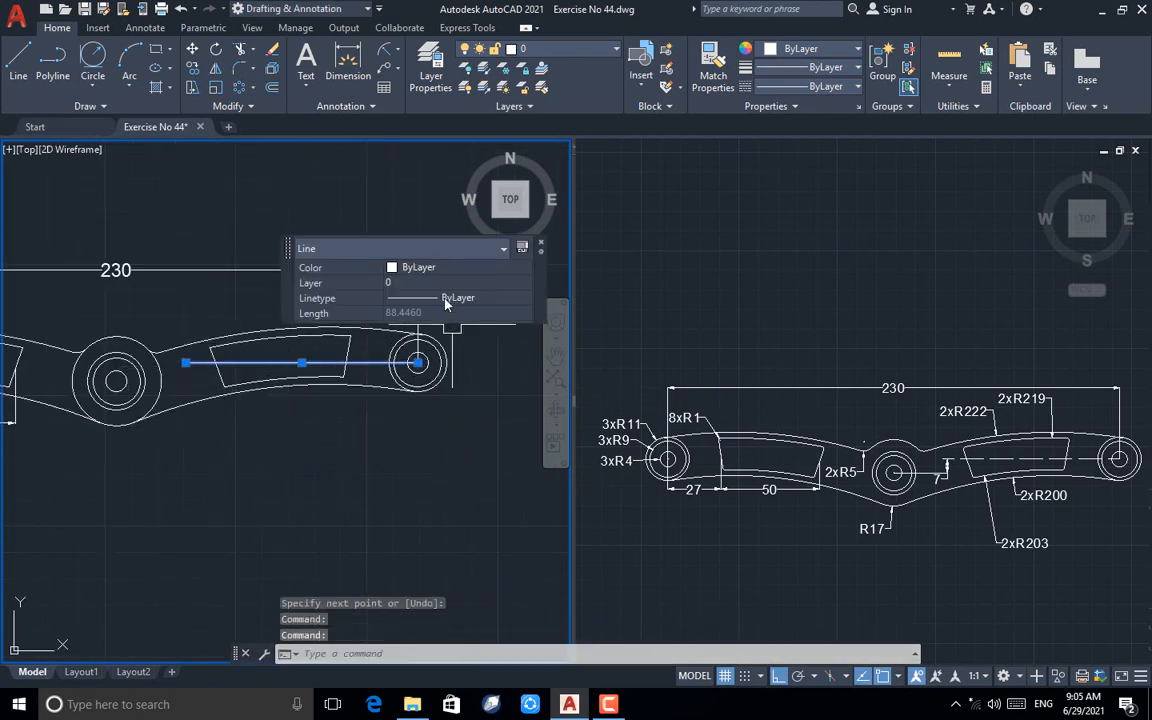
{"action": "left_click", "coordinate": [446, 303]}
{"action": "left_click", "coordinate": [448, 340]}
{"action": "key", "text": "Escape"}
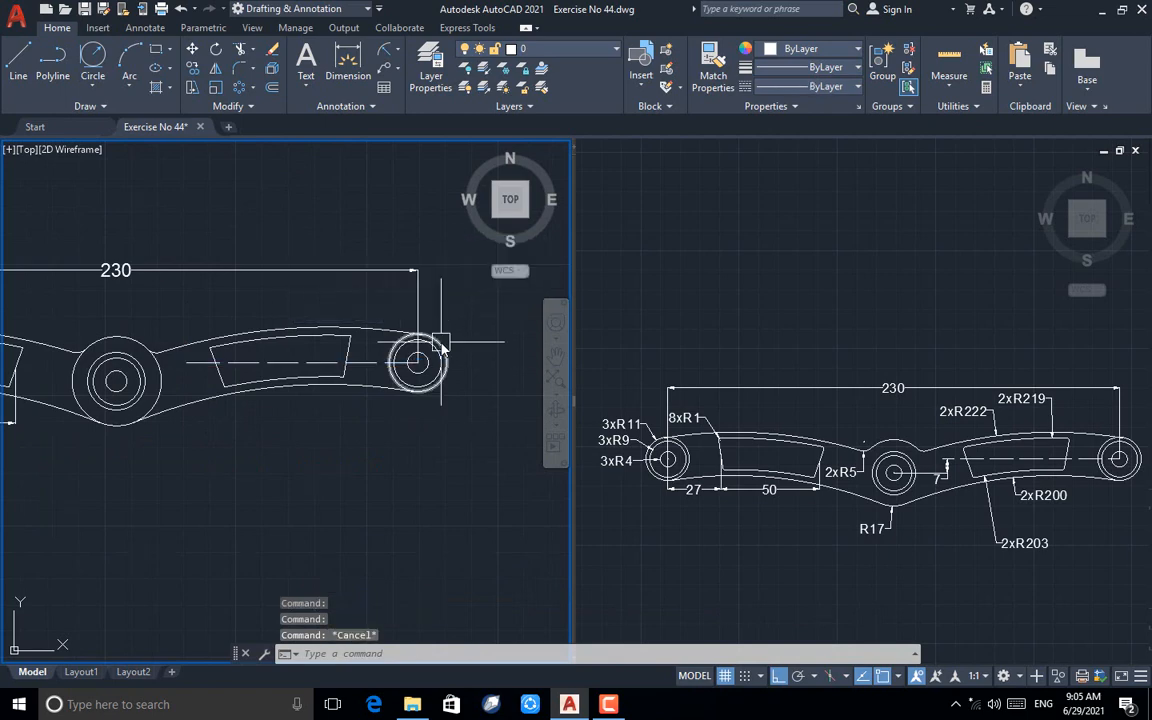
{"action": "left_click", "coordinate": [336, 62]}
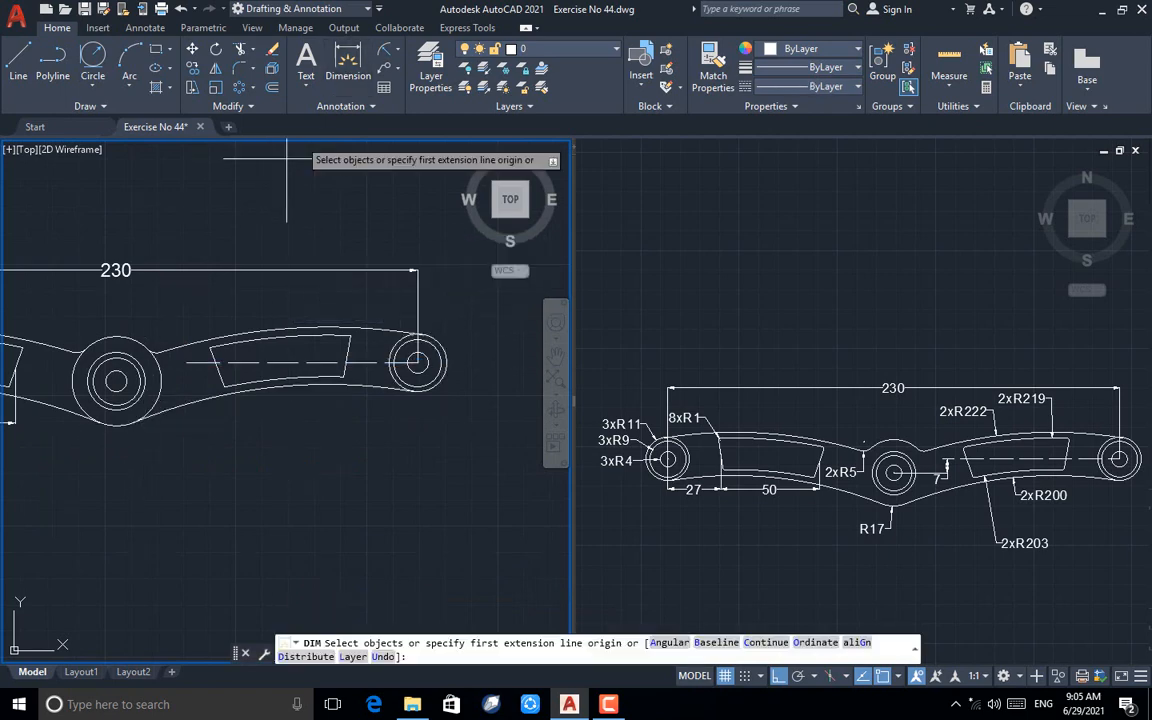
{"action": "left_click", "coordinate": [107, 381]}
{"action": "key", "text": "Escape"}
- Dimension the vertical offset between the middle circle's centre and the left end of the dashed line
{"action": "key", "text": "Return"}
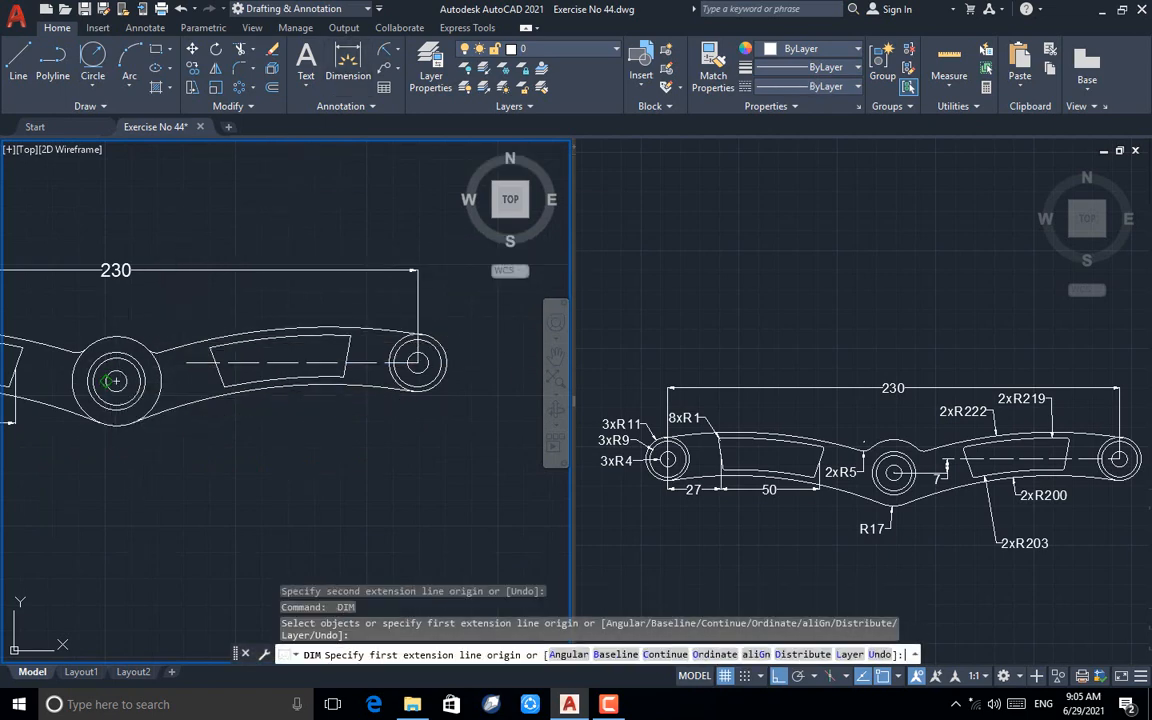
{"action": "left_click", "coordinate": [116, 381]}
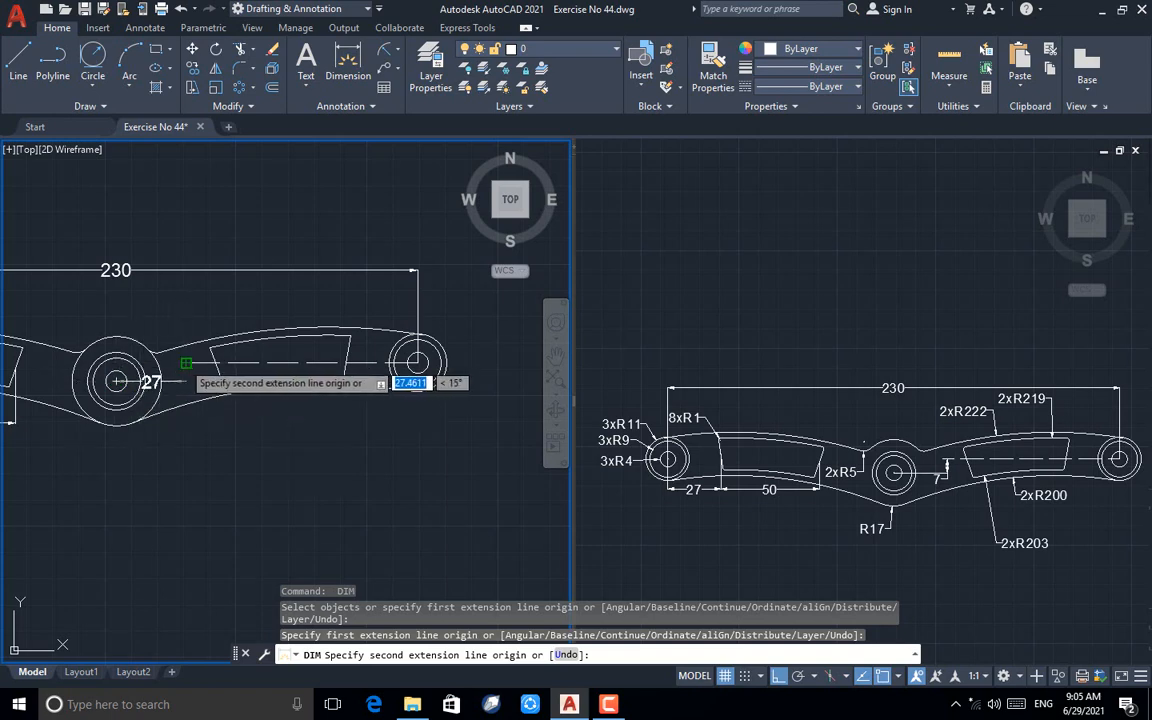
{"action": "left_click", "coordinate": [185, 363]}
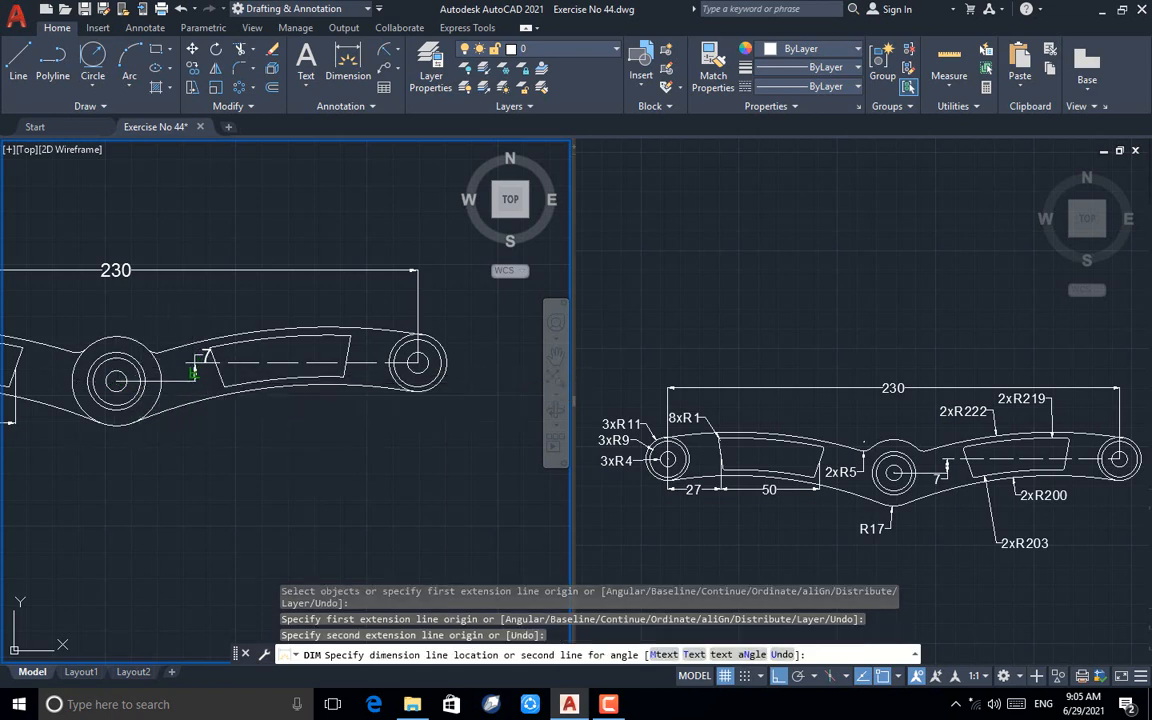
{"action": "key", "text": "Escape"}
{"action": "key", "text": "Escape"}
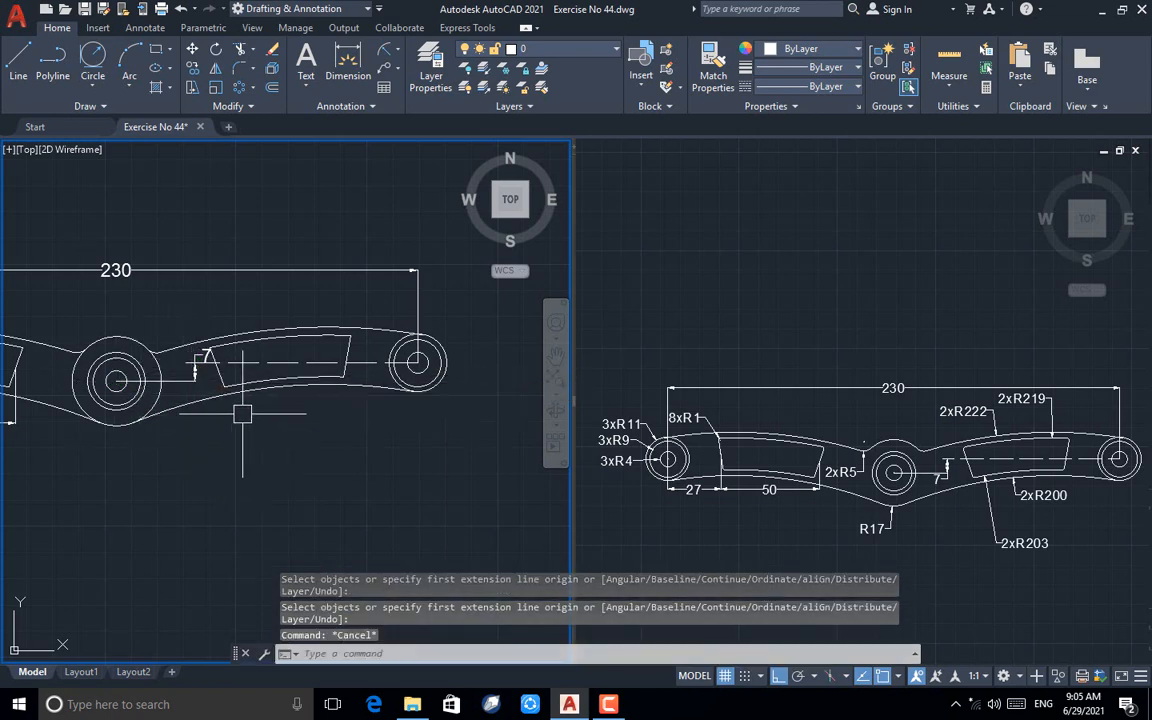
- Add a radius dimension to the outermost middle circle, placed below it
{"action": "scroll", "coordinate": [369, 428], "scroll_direction": "down", "scroll_amount": 3}
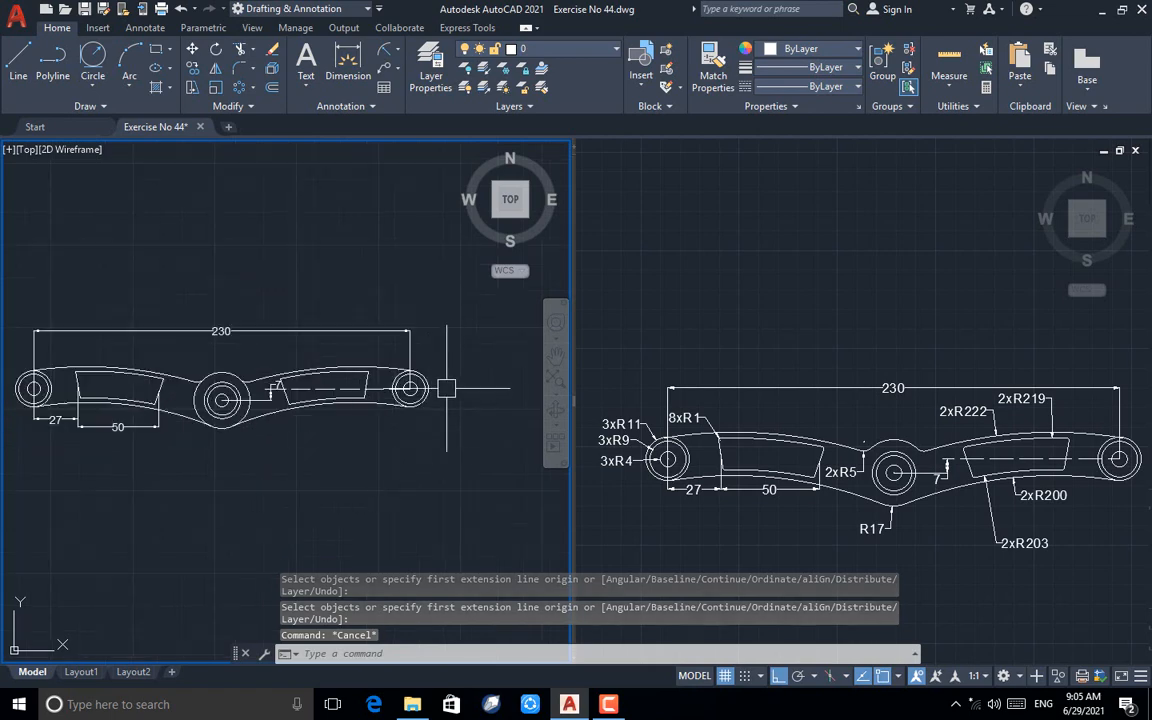
{"action": "scroll", "coordinate": [446, 388], "scroll_direction": "up", "scroll_amount": 2}
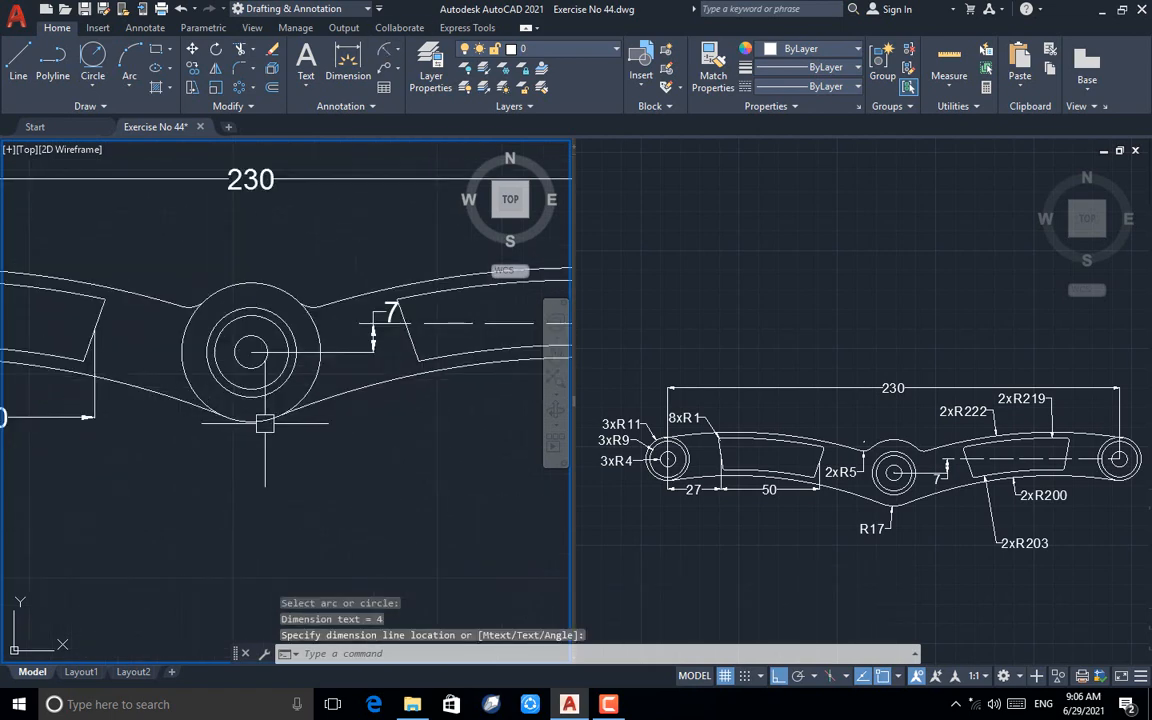
{"action": "key", "text": "Return"}
{"action": "left_click", "coordinate": [249, 422]}
{"action": "left_click", "coordinate": [250, 463]}
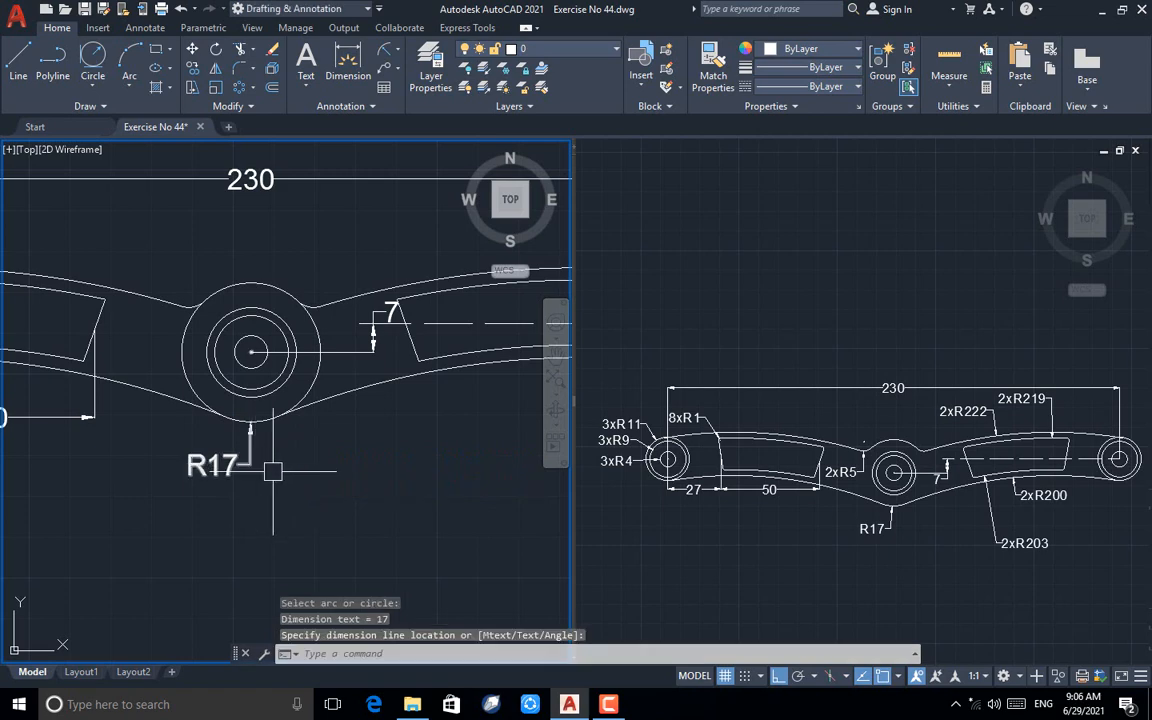
- Add radius dimensions above the right arm to its upper outer arc and to the slot's upper arc
{"action": "scroll", "coordinate": [415, 456], "scroll_direction": "down", "scroll_amount": 2}
{"action": "scroll", "coordinate": [140, 425], "scroll_direction": "down", "scroll_amount": 2}
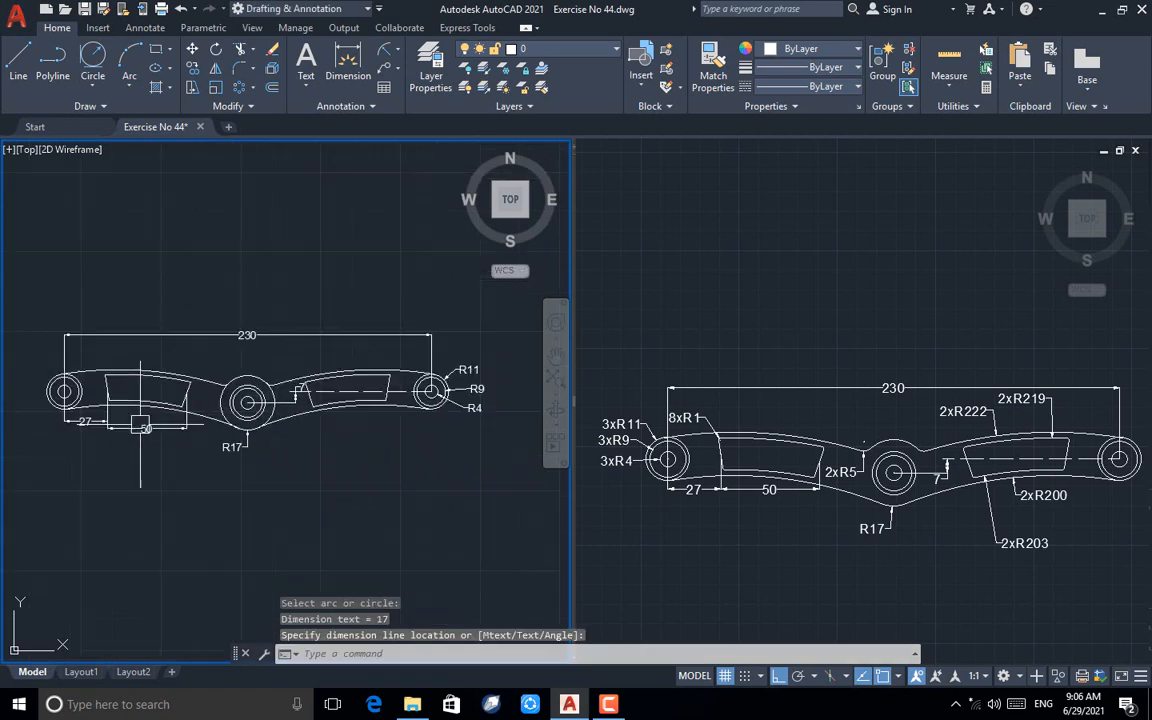
{"action": "scroll", "coordinate": [325, 380], "scroll_direction": "up", "scroll_amount": 5}
{"action": "key", "text": "space"}
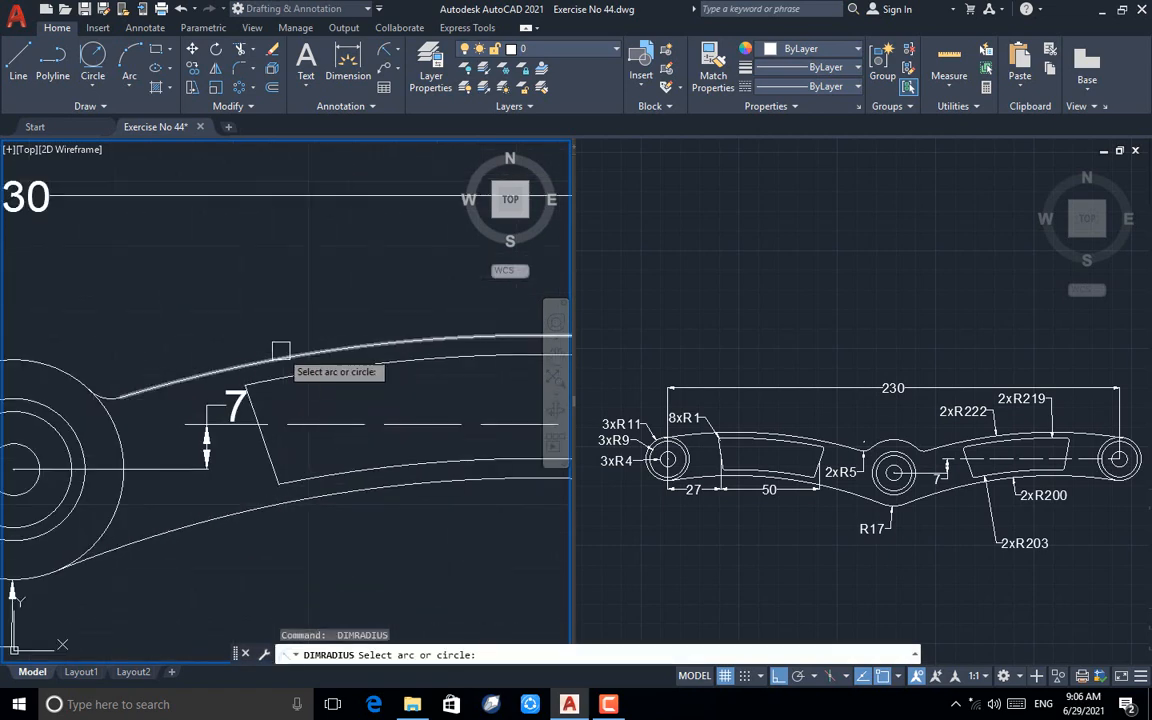
{"action": "left_click", "coordinate": [283, 360]}
{"action": "left_click", "coordinate": [193, 267]}
{"action": "key", "text": "space"}
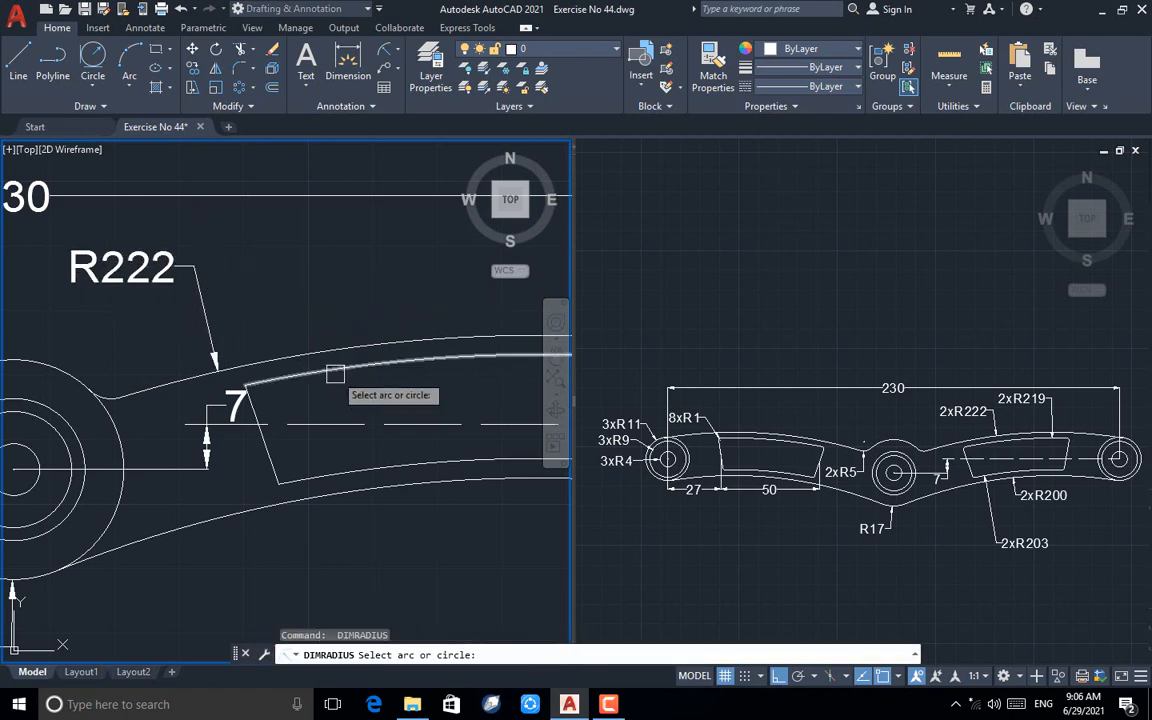
{"action": "left_click", "coordinate": [336, 368]}
{"action": "left_click", "coordinate": [323, 240]}
{"action": "scroll", "coordinate": [294, 360], "scroll_direction": "down", "scroll_amount": 5}
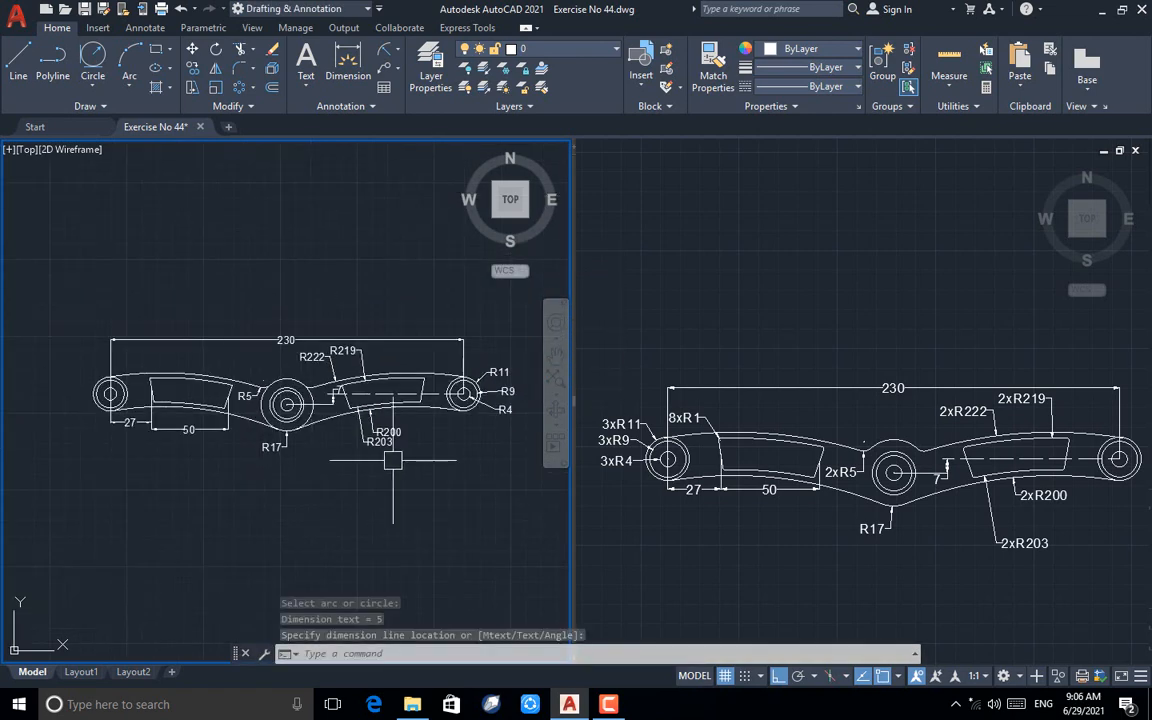
{"action": "left_click", "coordinate": [557, 410]}
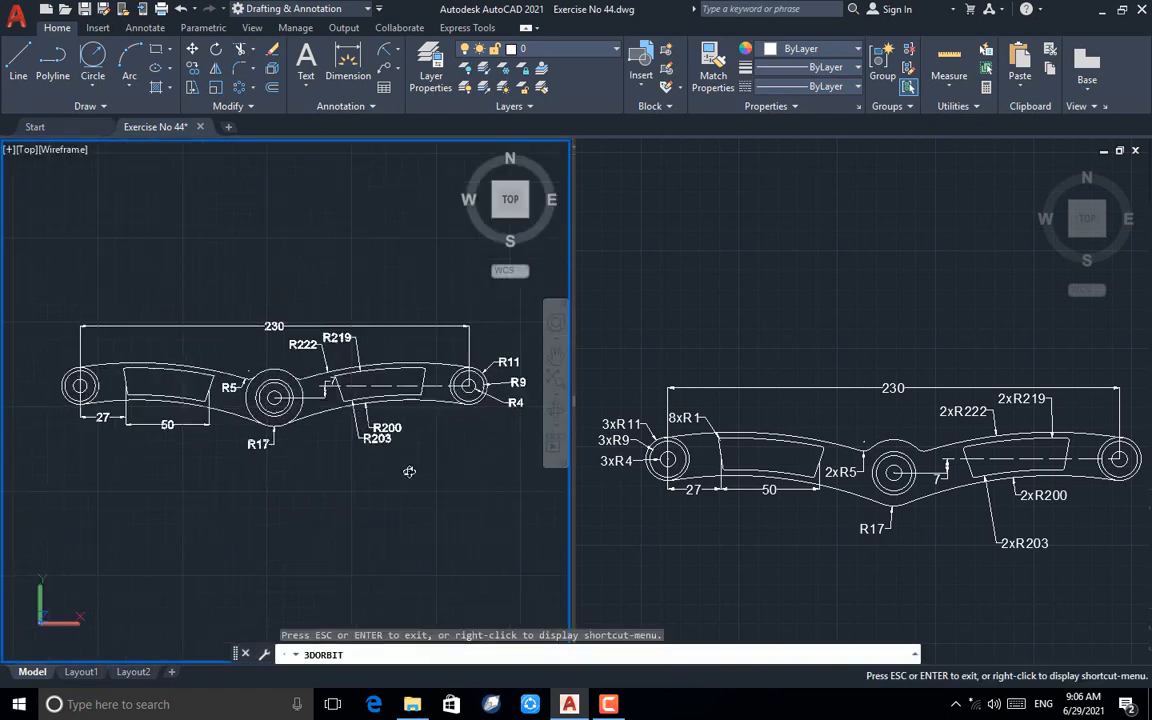
{"action": "key", "text": "Escape"}
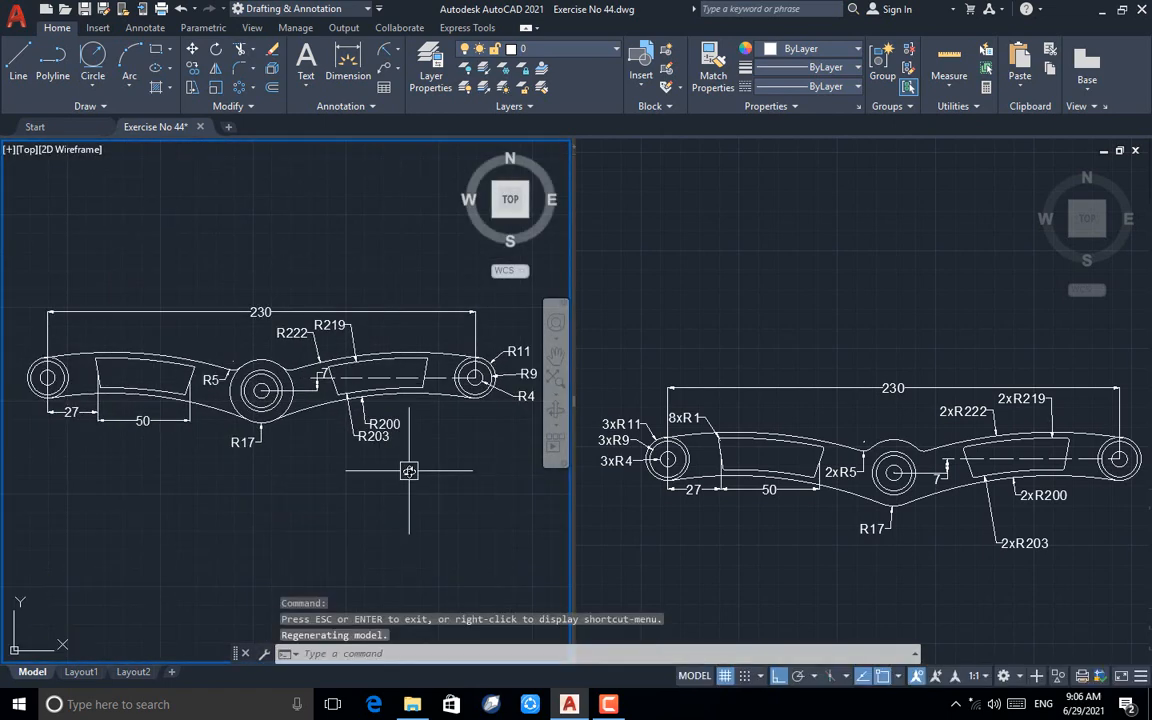
- Fillet the upper and lower right-hand corners of the right arm's slot with radius 1, using the Multiple option
{"action": "scroll", "coordinate": [426, 378], "scroll_direction": "up", "scroll_amount": 5}
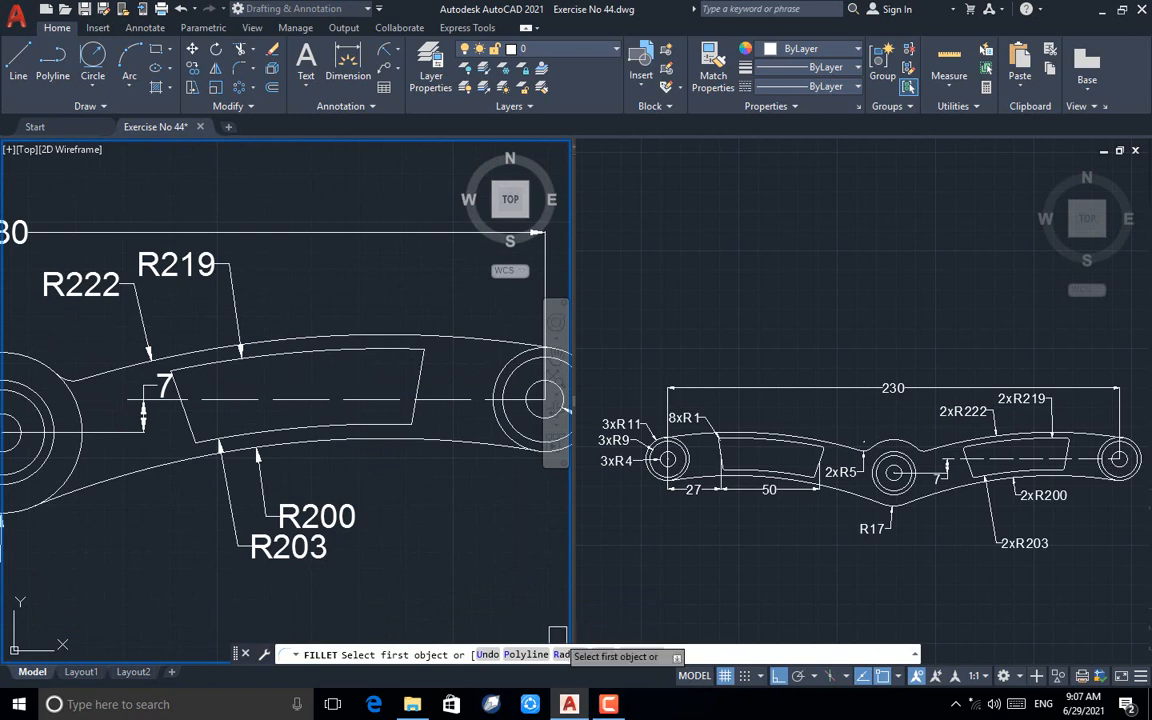
{"action": "left_click", "coordinate": [566, 654]}
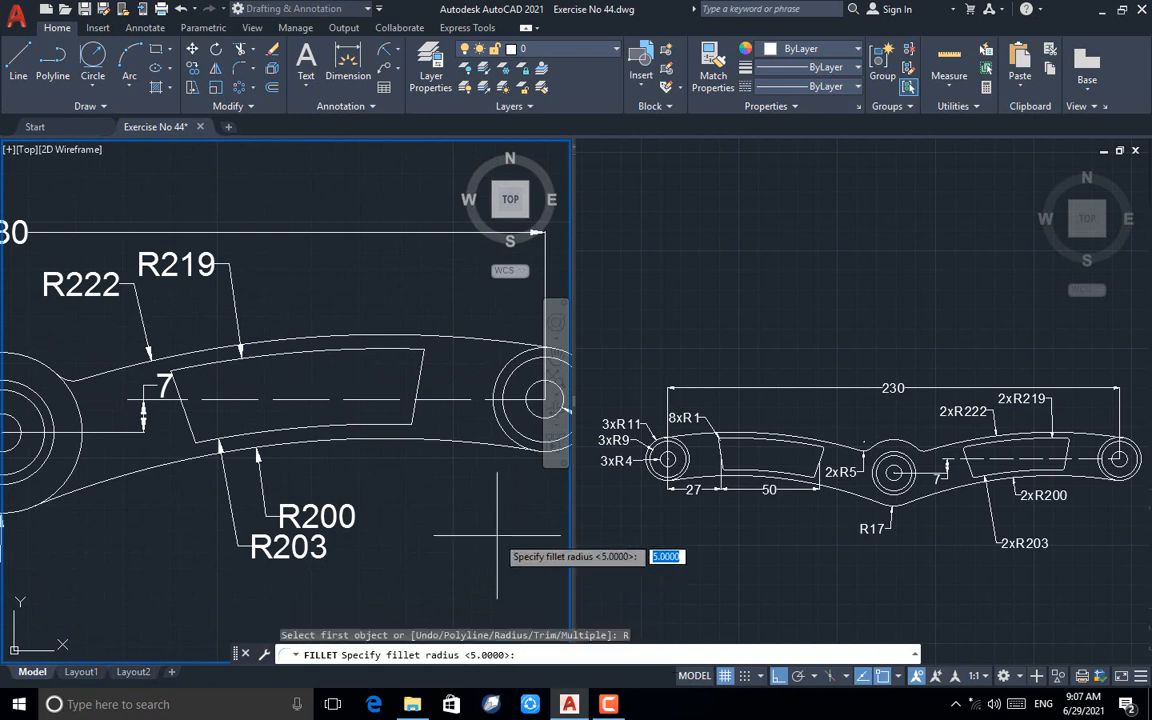
{"action": "key", "text": "Return"}
{"action": "right_click", "coordinate": [497, 536]}
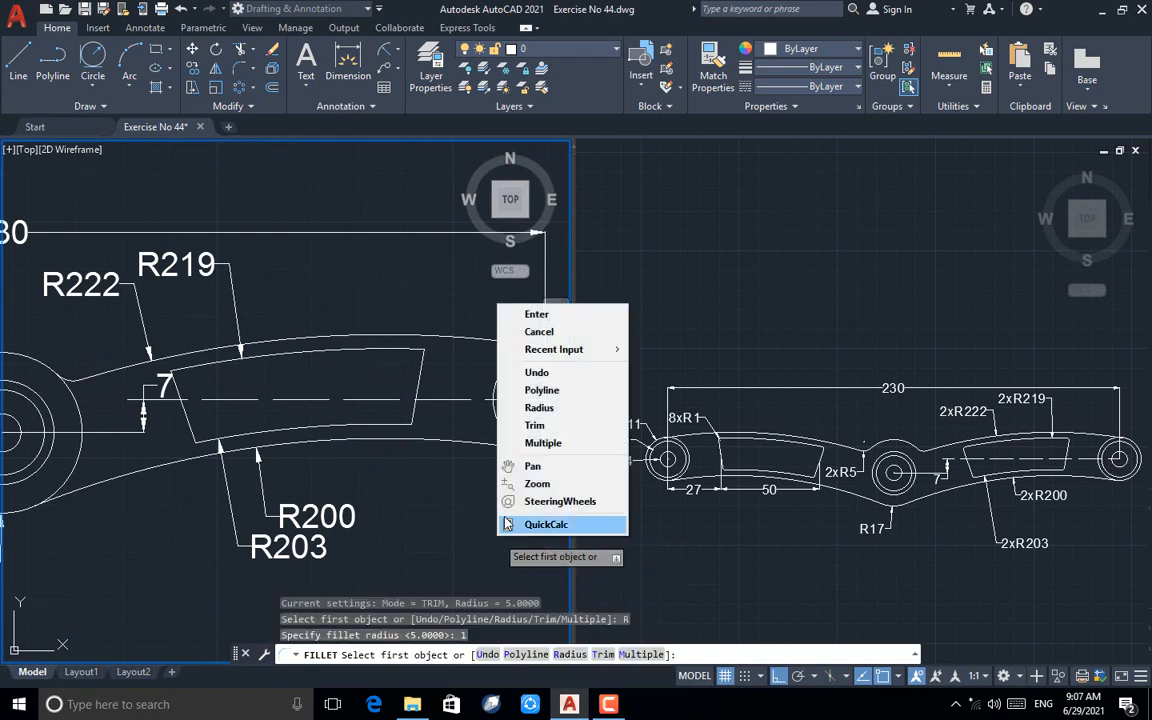
{"action": "left_click", "coordinate": [537, 443]}
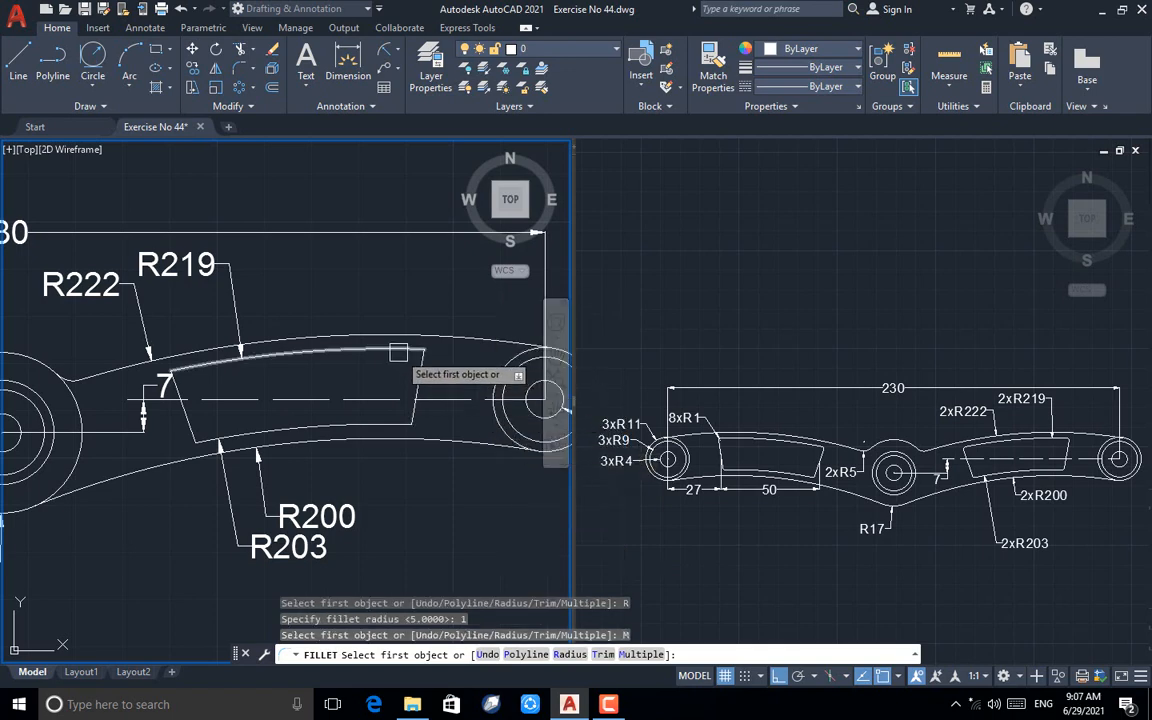
{"action": "left_click", "coordinate": [419, 356]}
{"action": "left_click", "coordinate": [413, 386]}
{"action": "scroll", "coordinate": [378, 415], "scroll_direction": "up", "scroll_amount": 5}
{"action": "left_click", "coordinate": [406, 439]}
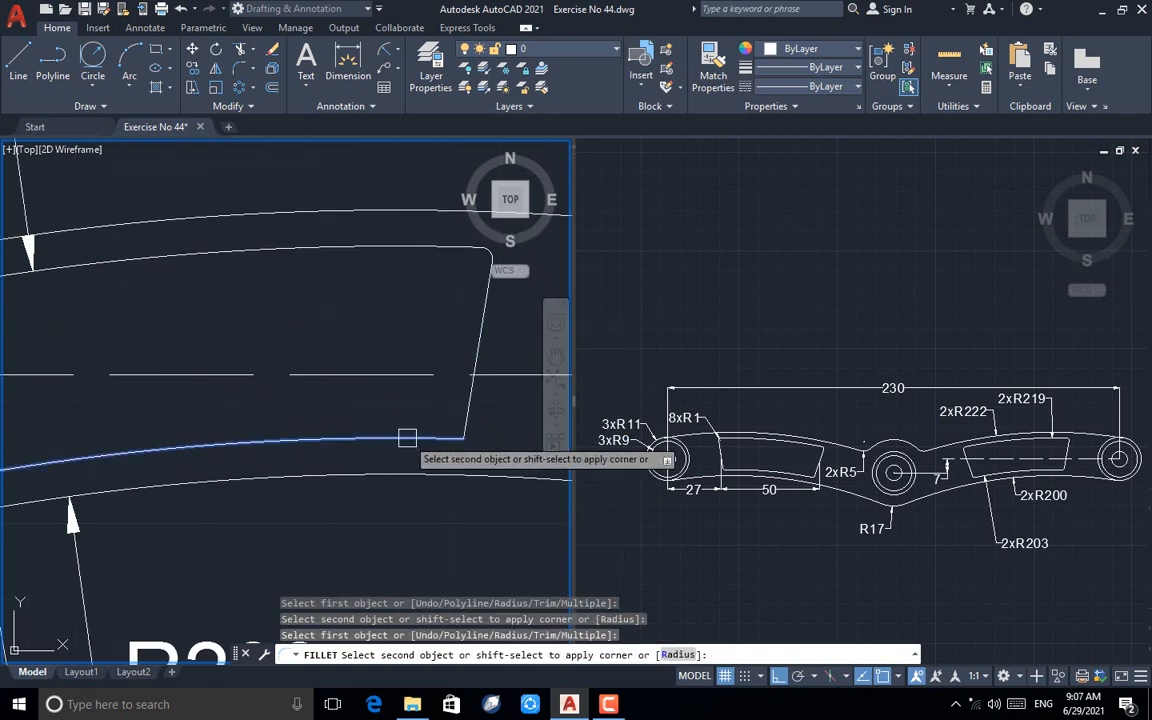
{"action": "left_click", "coordinate": [478, 434]}
- Fillet the upper and lower left-hand corners of the right arm's slot with the same radius
{"action": "scroll", "coordinate": [508, 428], "scroll_direction": "down", "scroll_amount": 5}
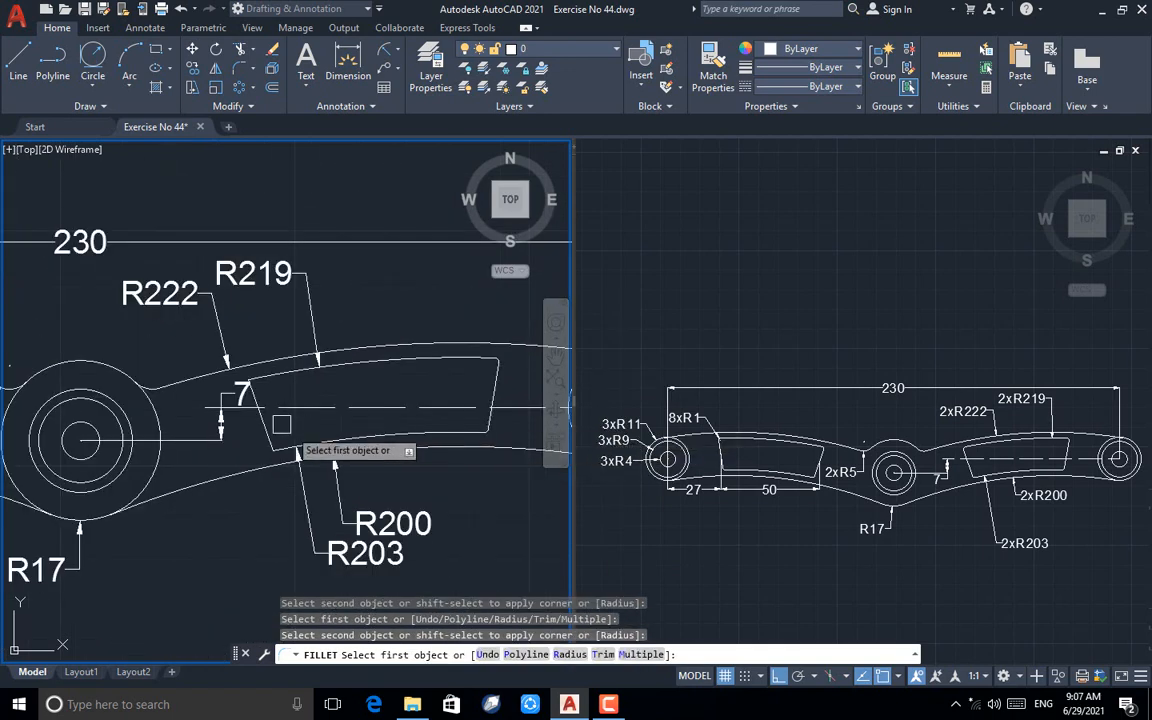
{"action": "scroll", "coordinate": [281, 424], "scroll_direction": "up", "scroll_amount": 4}
{"action": "left_click", "coordinate": [285, 338]}
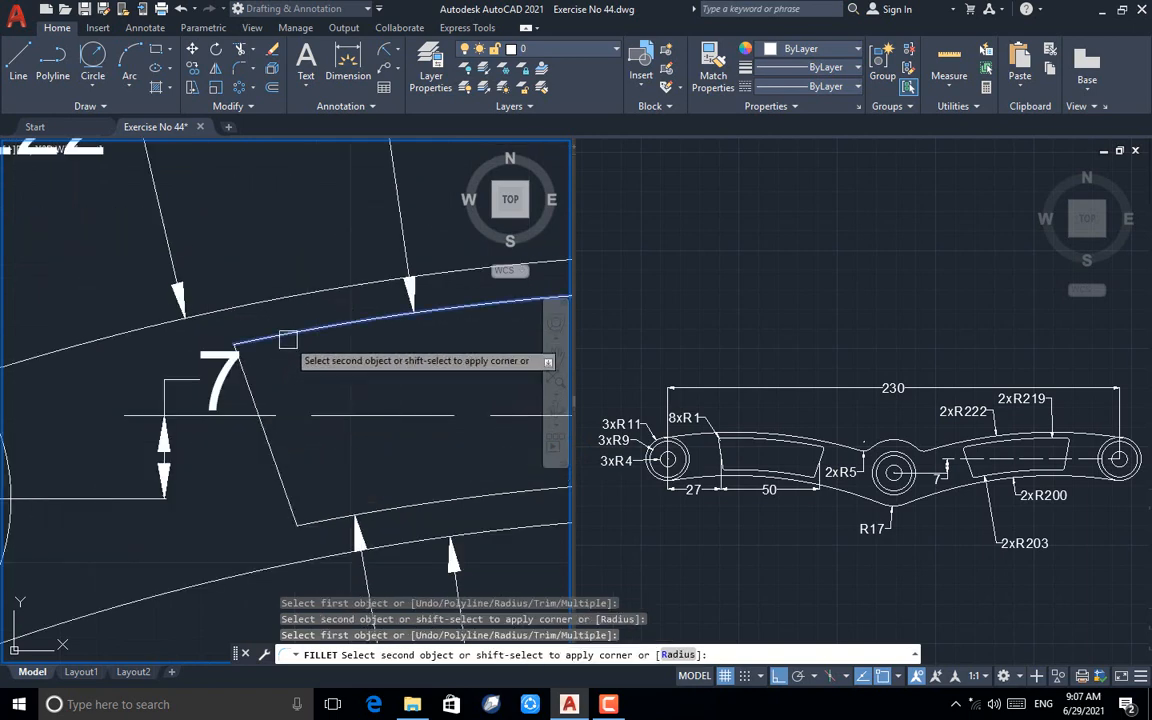
{"action": "left_click", "coordinate": [253, 382]}
{"action": "left_click", "coordinate": [278, 478]}
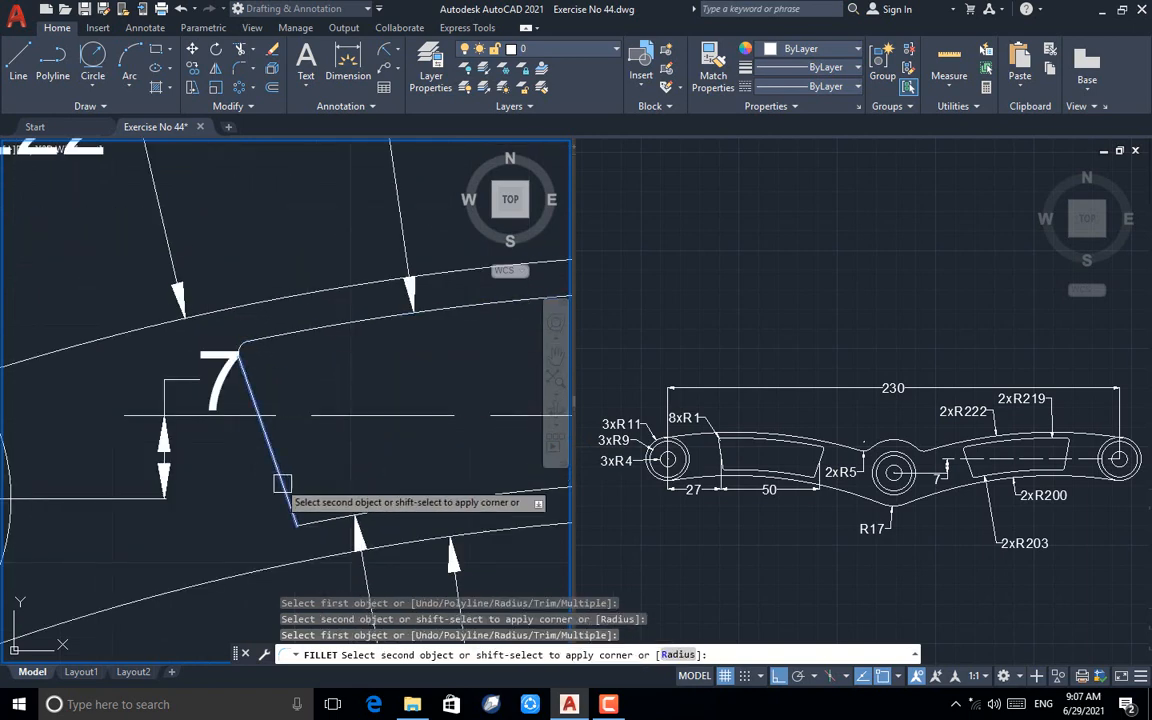
{"action": "left_click", "coordinate": [327, 512]}
- Fillet both upper corners of the left arm's slot with the same radius
{"action": "scroll", "coordinate": [493, 498], "scroll_direction": "down", "scroll_amount": 4}
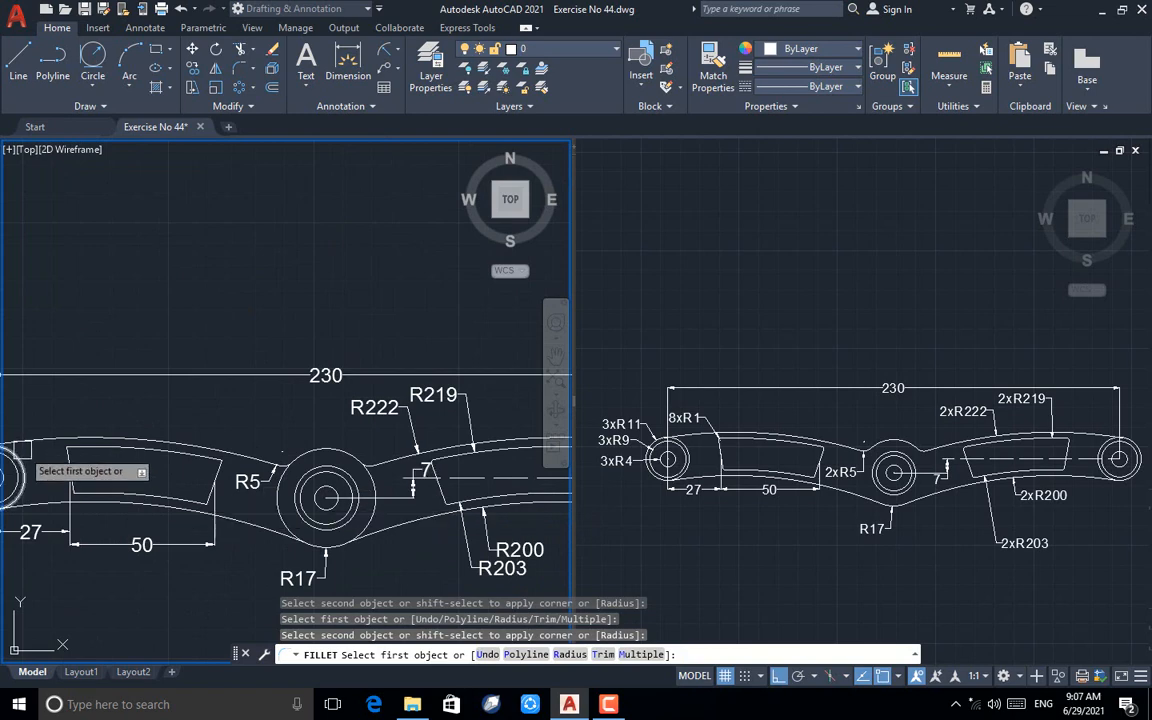
{"action": "scroll", "coordinate": [24, 448], "scroll_direction": "up", "scroll_amount": 2}
{"action": "left_click", "coordinate": [92, 463]}
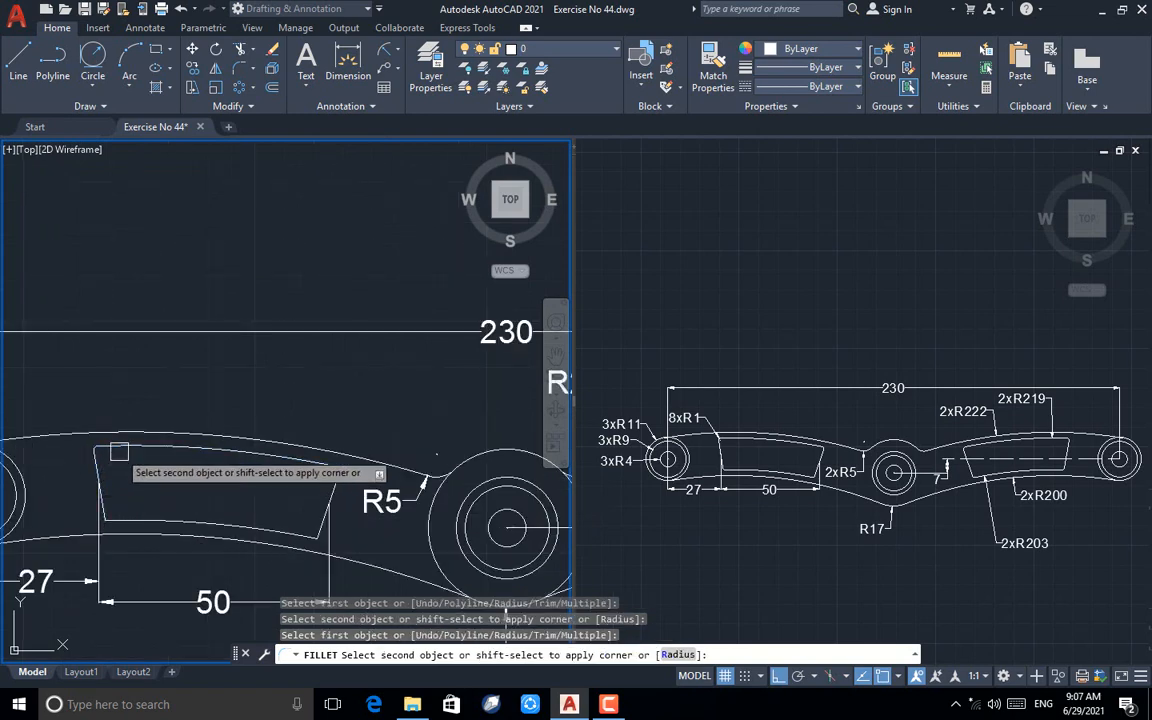
{"action": "left_click", "coordinate": [121, 448]}
{"action": "left_click", "coordinate": [340, 477]}
{"action": "left_click", "coordinate": [312, 466]}
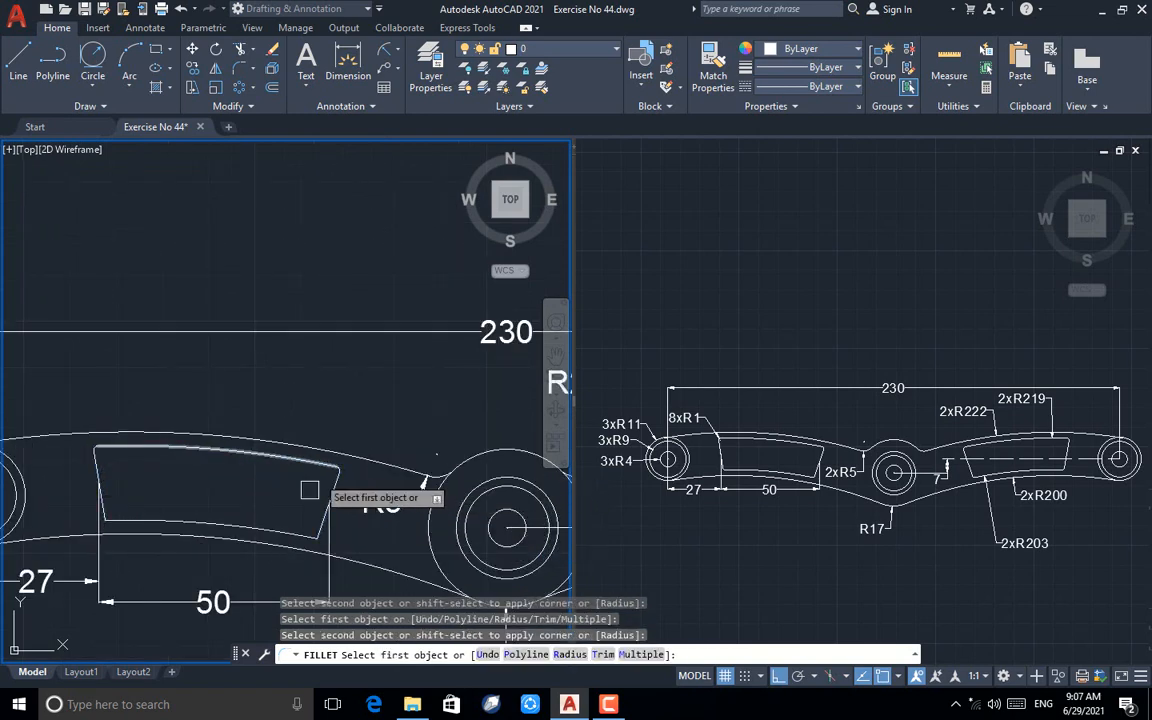
- Fillet both lower corners of the left arm's slot with the same radius and end the Fillet command
{"action": "scroll", "coordinate": [271, 545], "scroll_direction": "up", "scroll_amount": 3}
{"action": "left_click", "coordinate": [334, 512]}
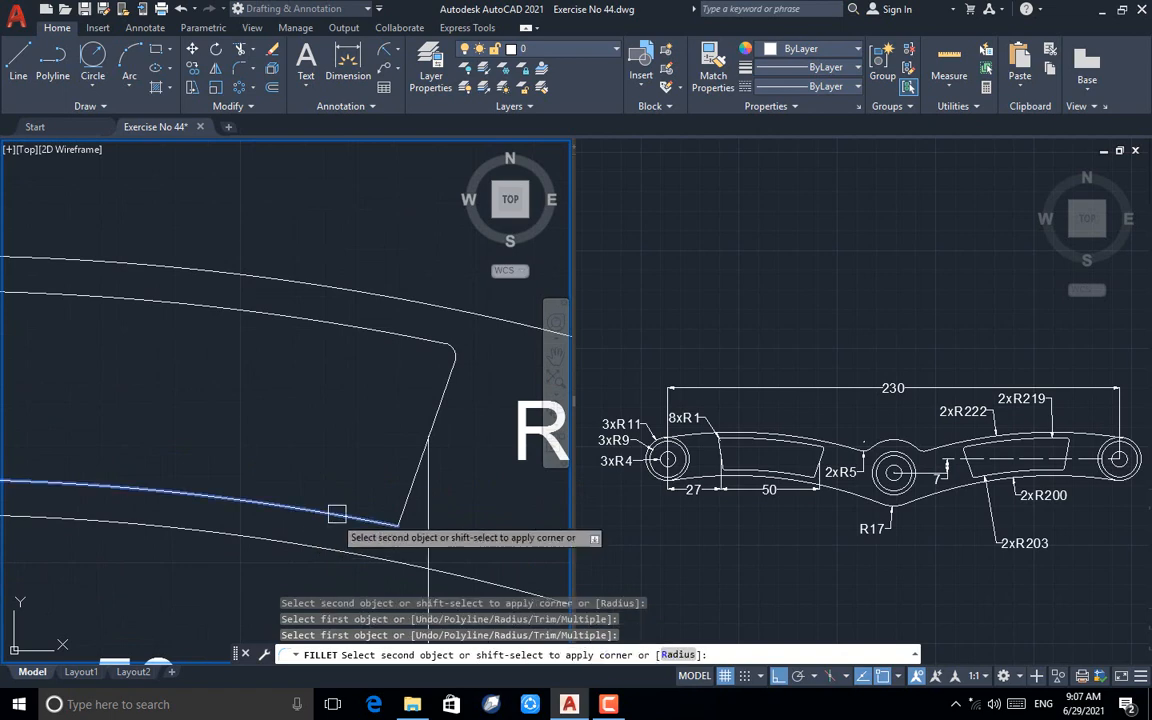
{"action": "left_click", "coordinate": [408, 502]}
{"action": "scroll", "coordinate": [341, 511], "scroll_direction": "down", "scroll_amount": 3}
{"action": "scroll", "coordinate": [211, 490], "scroll_direction": "up", "scroll_amount": 3}
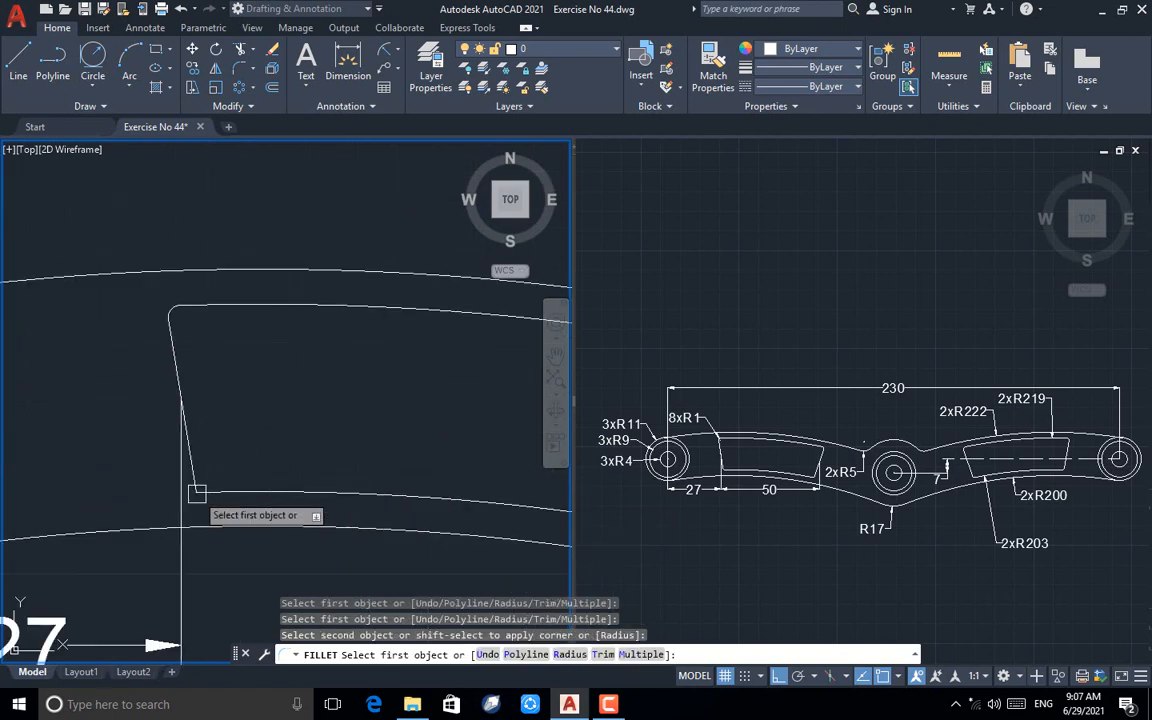
{"action": "left_click", "coordinate": [190, 469]}
{"action": "left_click", "coordinate": [225, 495]}
{"action": "key", "text": "Escape"}
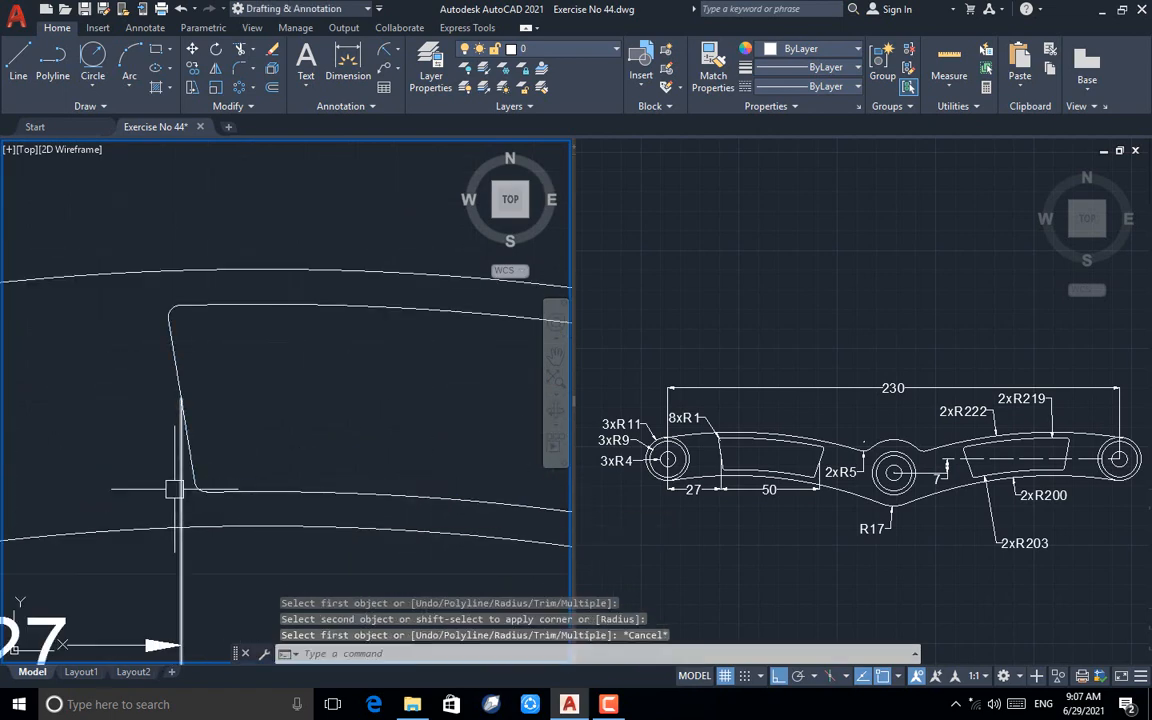
- Add a radius dimension to the fillet at the left slot's upper-left corner, placed above and to the left of it
{"action": "scroll", "coordinate": [165, 485], "scroll_direction": "down", "scroll_amount": 5}
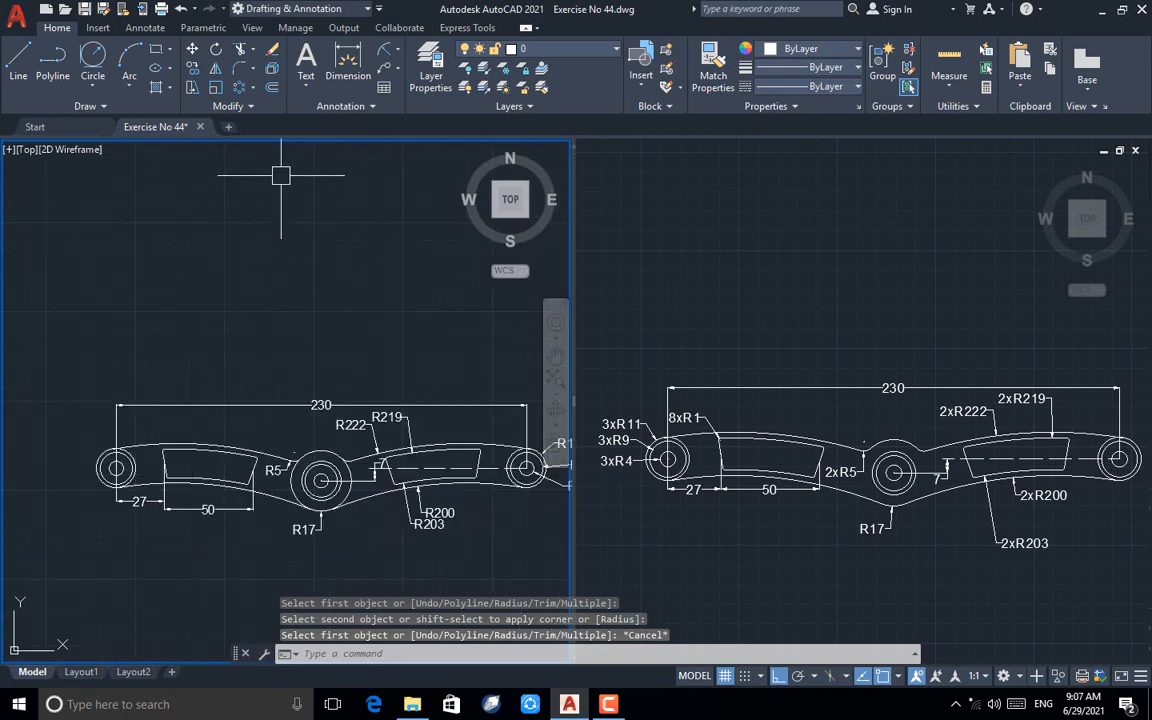
{"action": "left_click", "coordinate": [381, 50]}
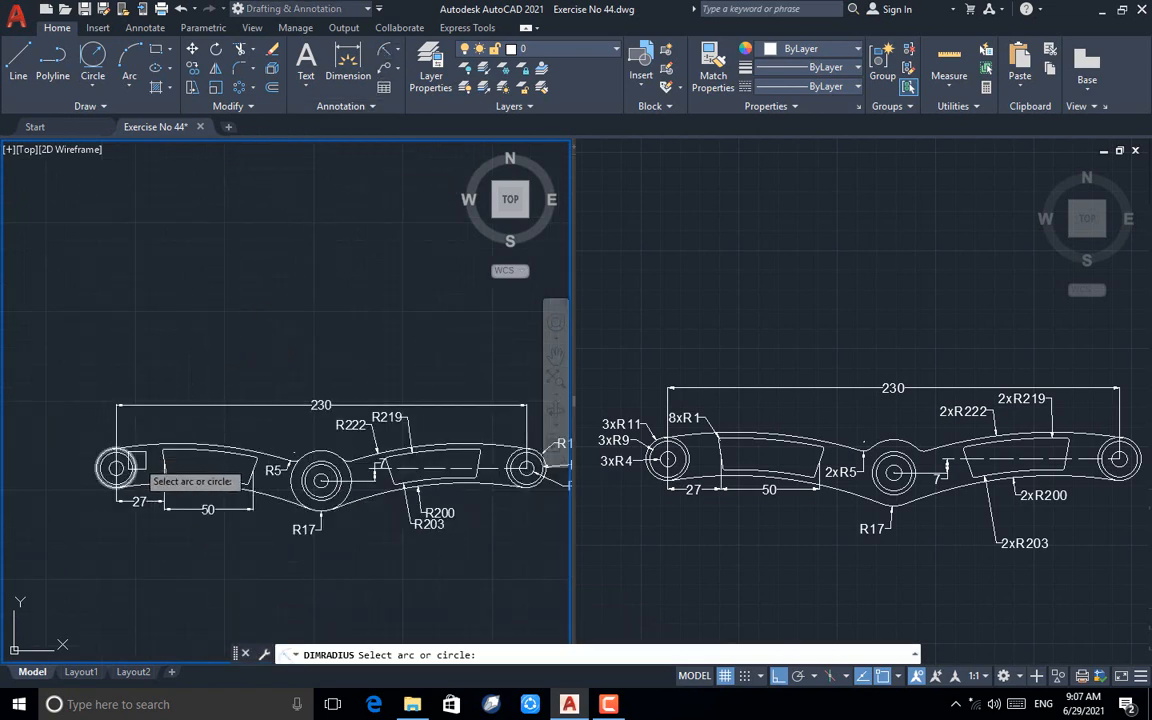
{"action": "scroll", "coordinate": [140, 470], "scroll_direction": "up", "scroll_amount": 5}
{"action": "scroll", "coordinate": [155, 484], "scroll_direction": "up", "scroll_amount": 1}
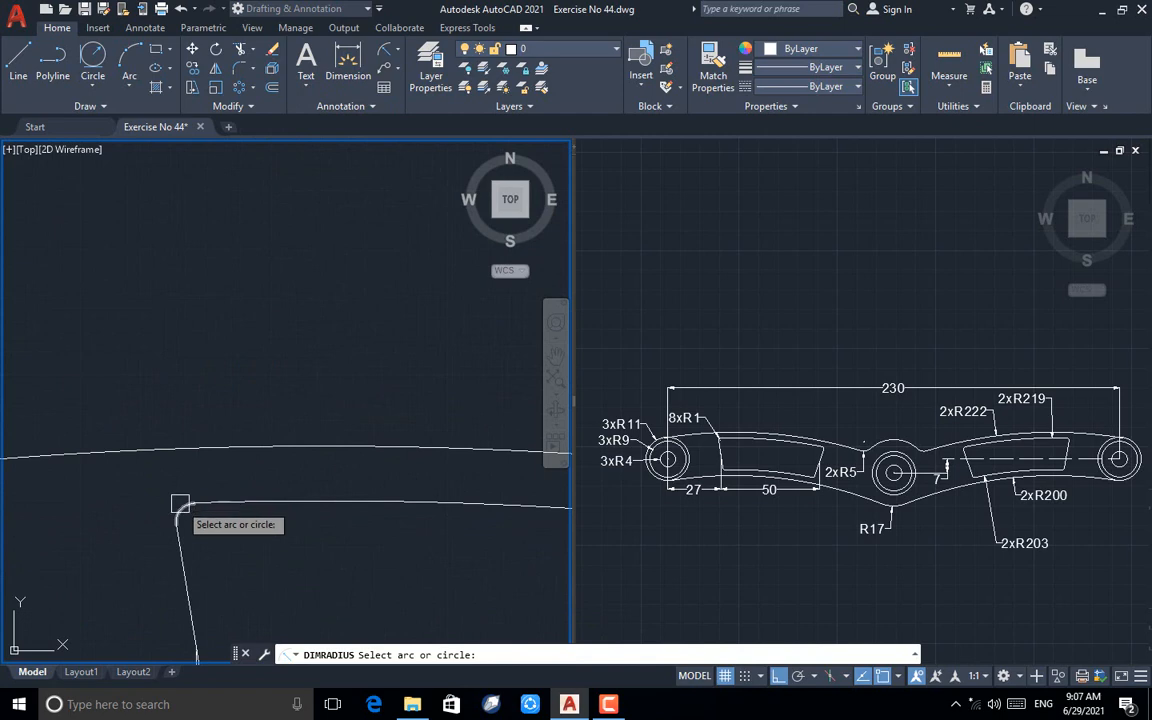
{"action": "left_click", "coordinate": [180, 505]}
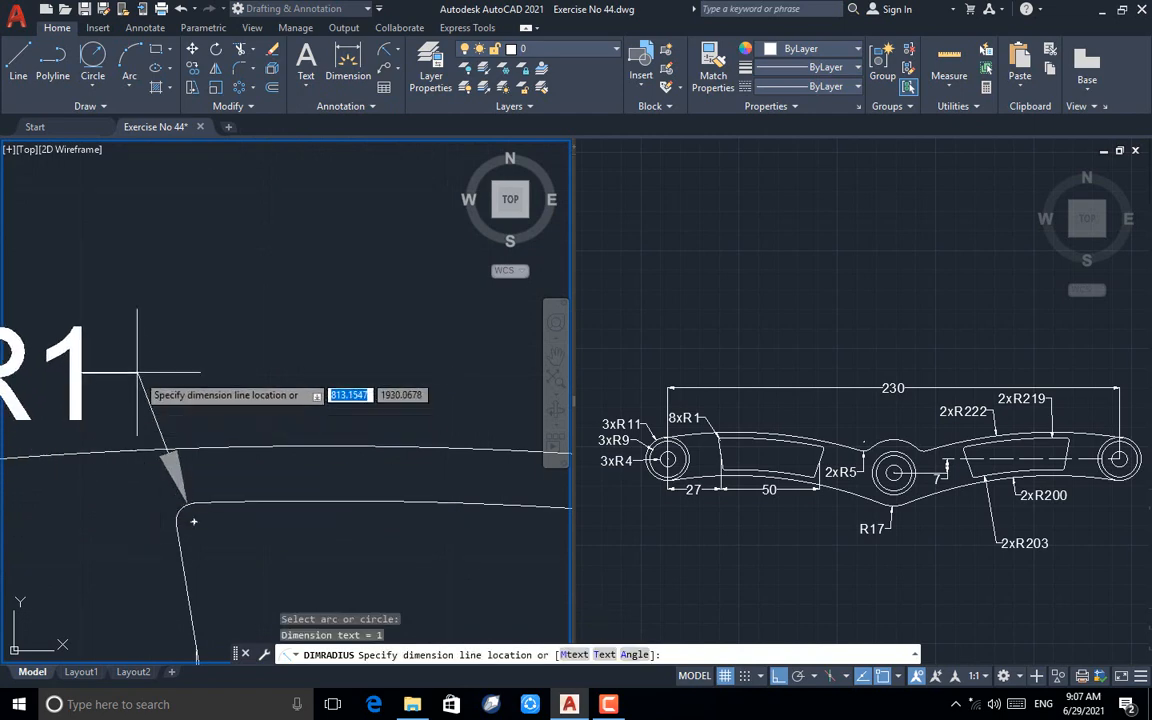
{"action": "left_click", "coordinate": [125, 328]}
{"action": "scroll", "coordinate": [230, 346], "scroll_direction": "down", "scroll_amount": 2}
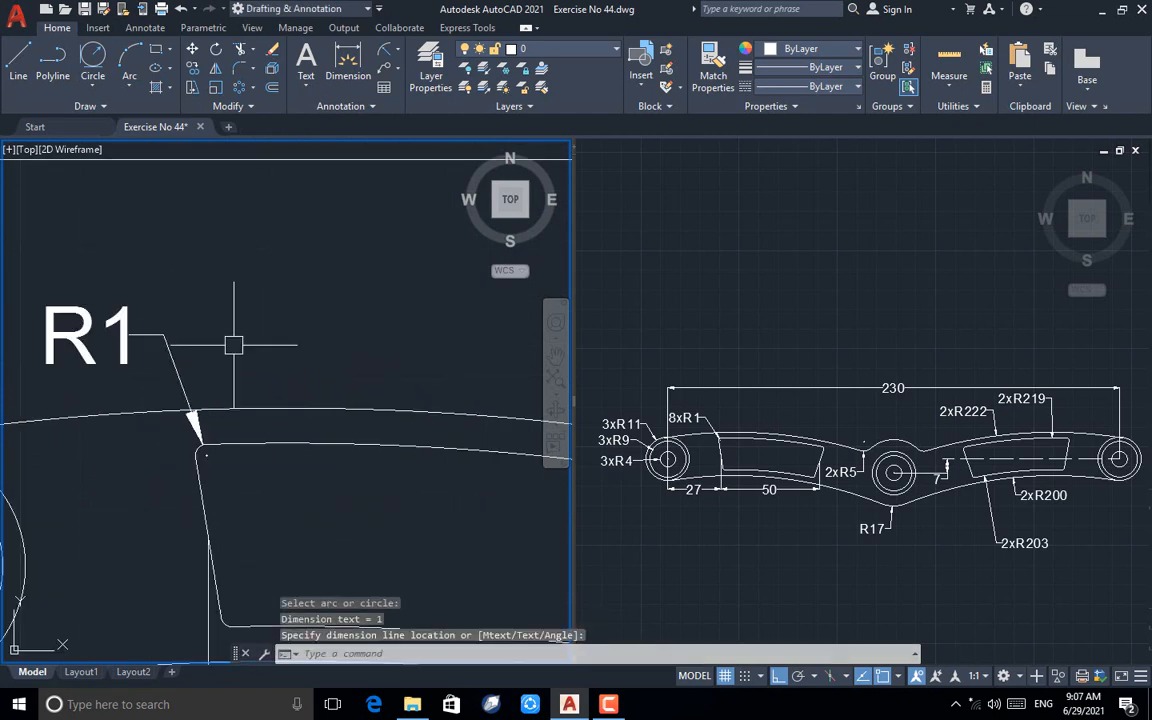
{"action": "scroll", "coordinate": [162, 305], "scroll_direction": "down", "scroll_amount": 3}
{"action": "key", "text": "Escape"}
{"action": "key", "text": "Escape"}
{"action": "scroll", "coordinate": [156, 300], "scroll_direction": "down", "scroll_amount": 1}
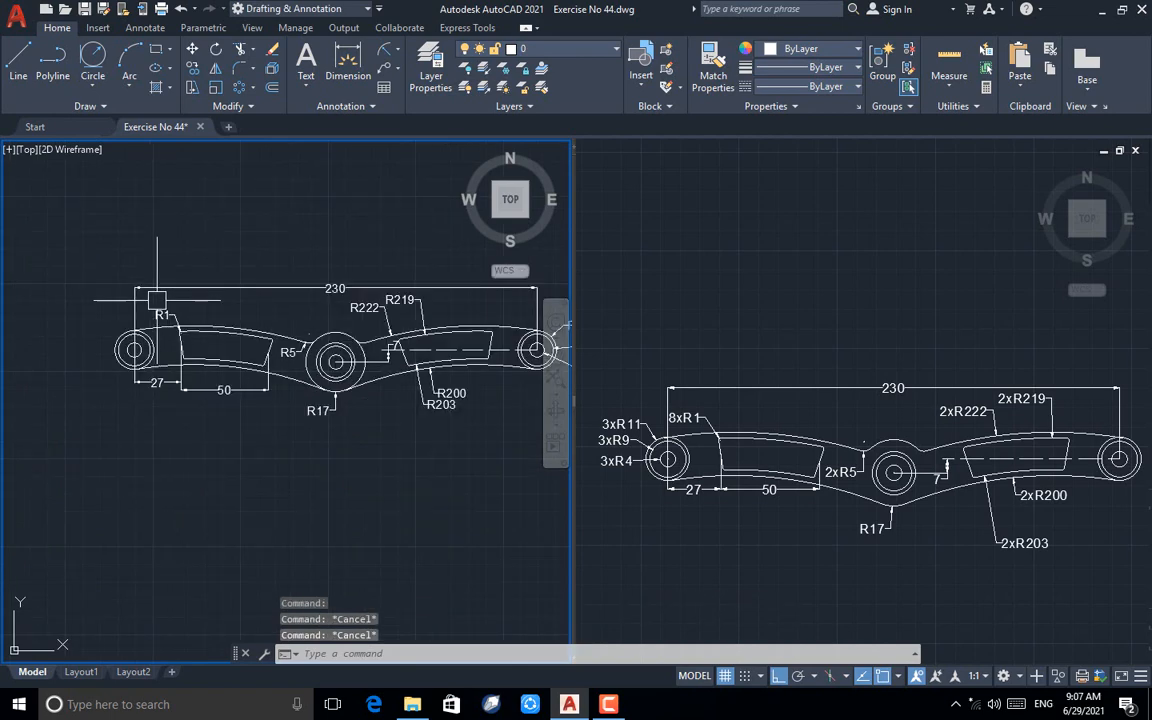
{"action": "scroll", "coordinate": [99, 323], "scroll_direction": "down", "scroll_amount": 2}
{"action": "scroll", "coordinate": [169, 329], "scroll_direction": "up", "scroll_amount": 2}
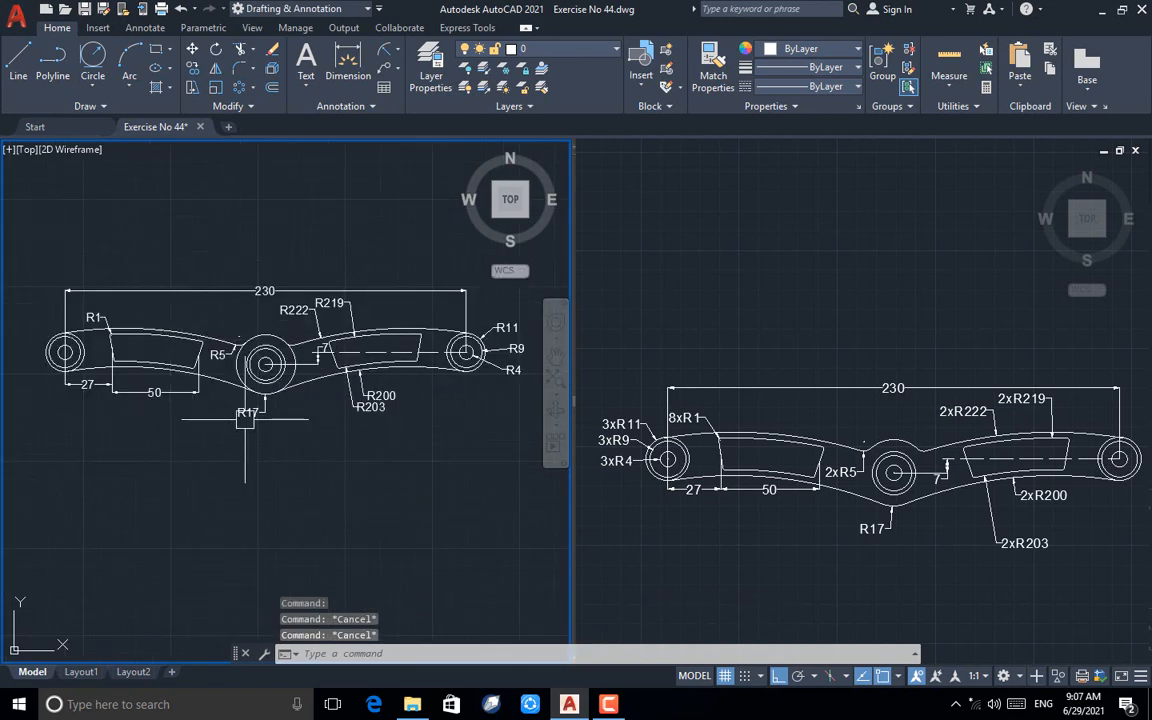